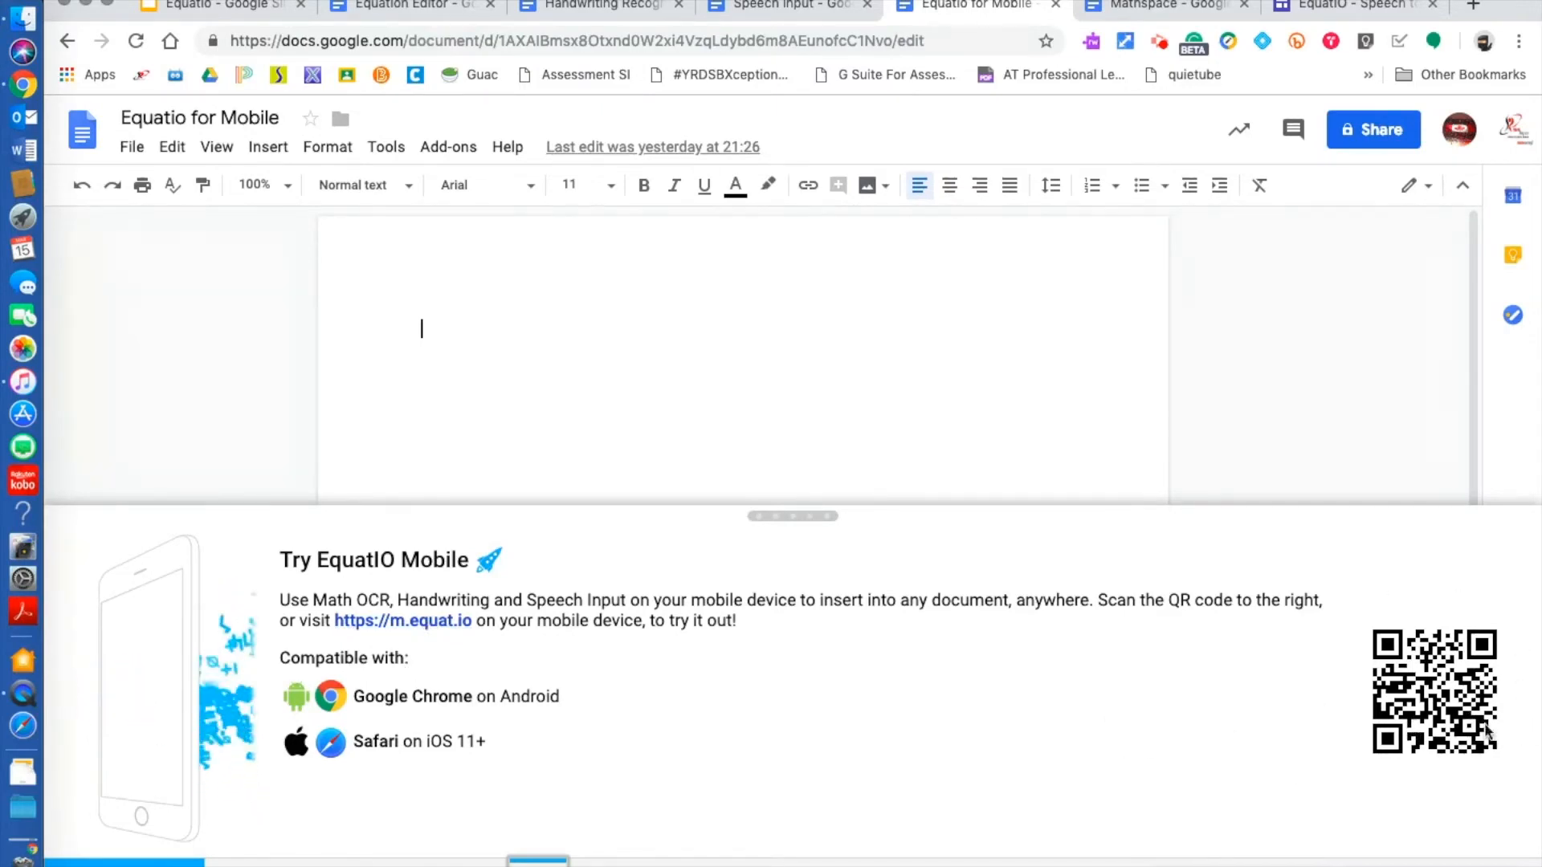
Step: Close the EquatIO Mobile panel and open the inserted equation image in the math editor
click(24, 694)
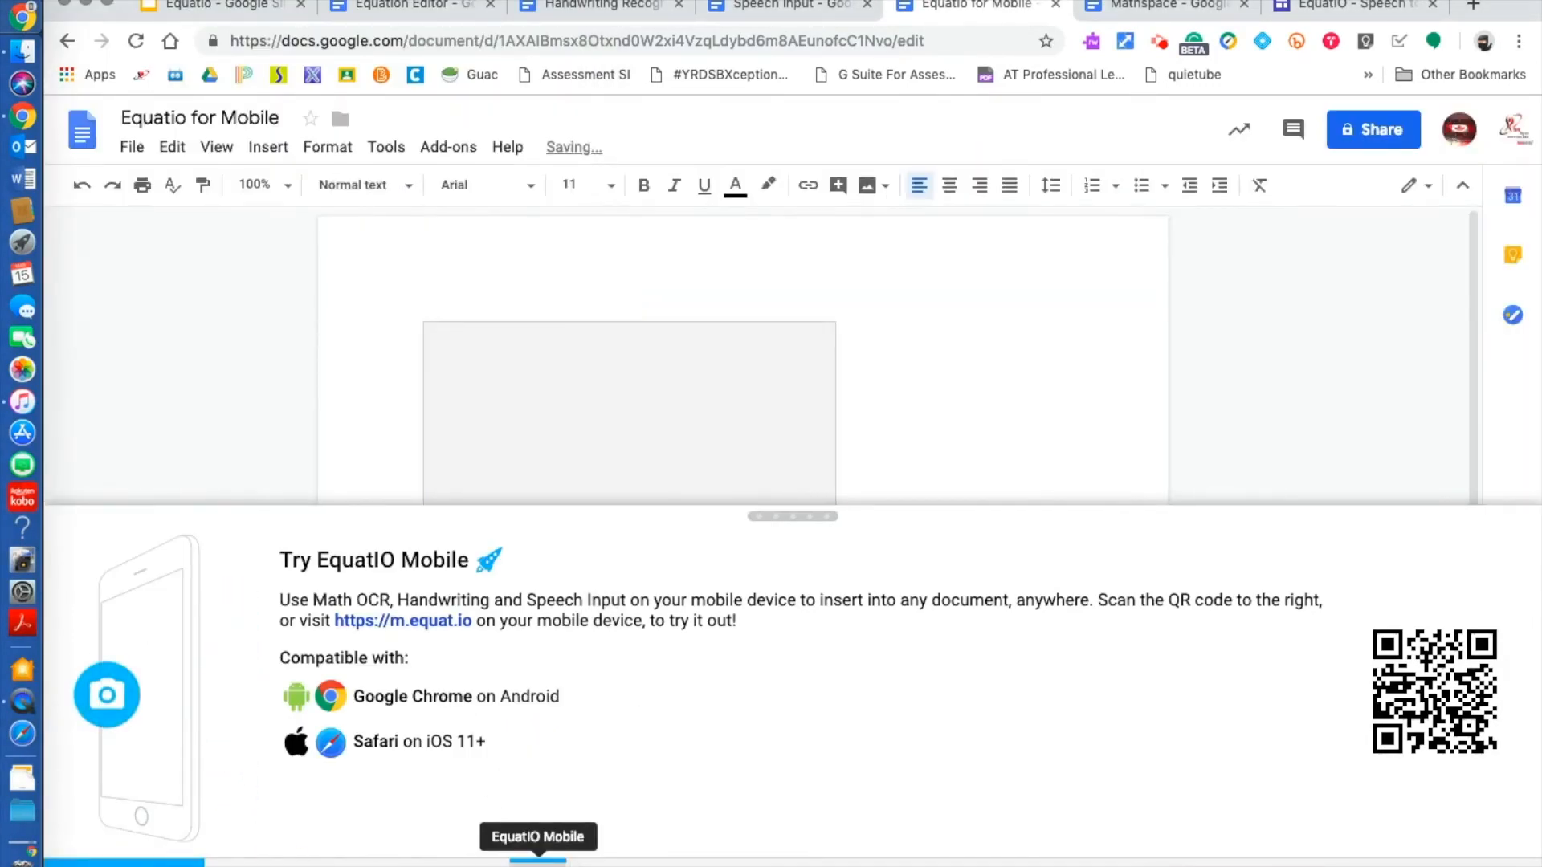
click(538, 860)
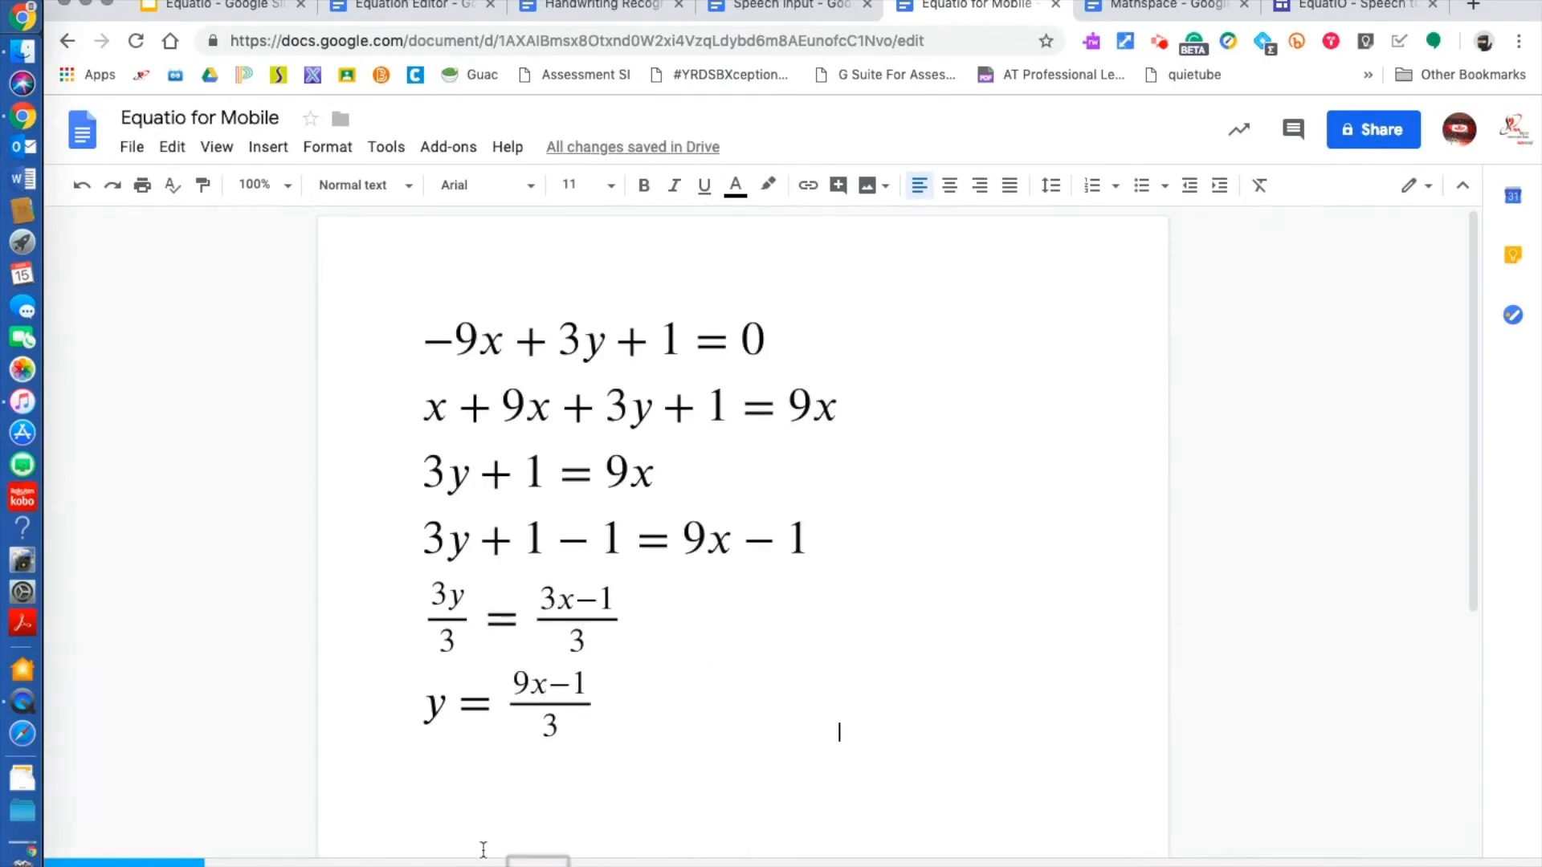
click(735, 404)
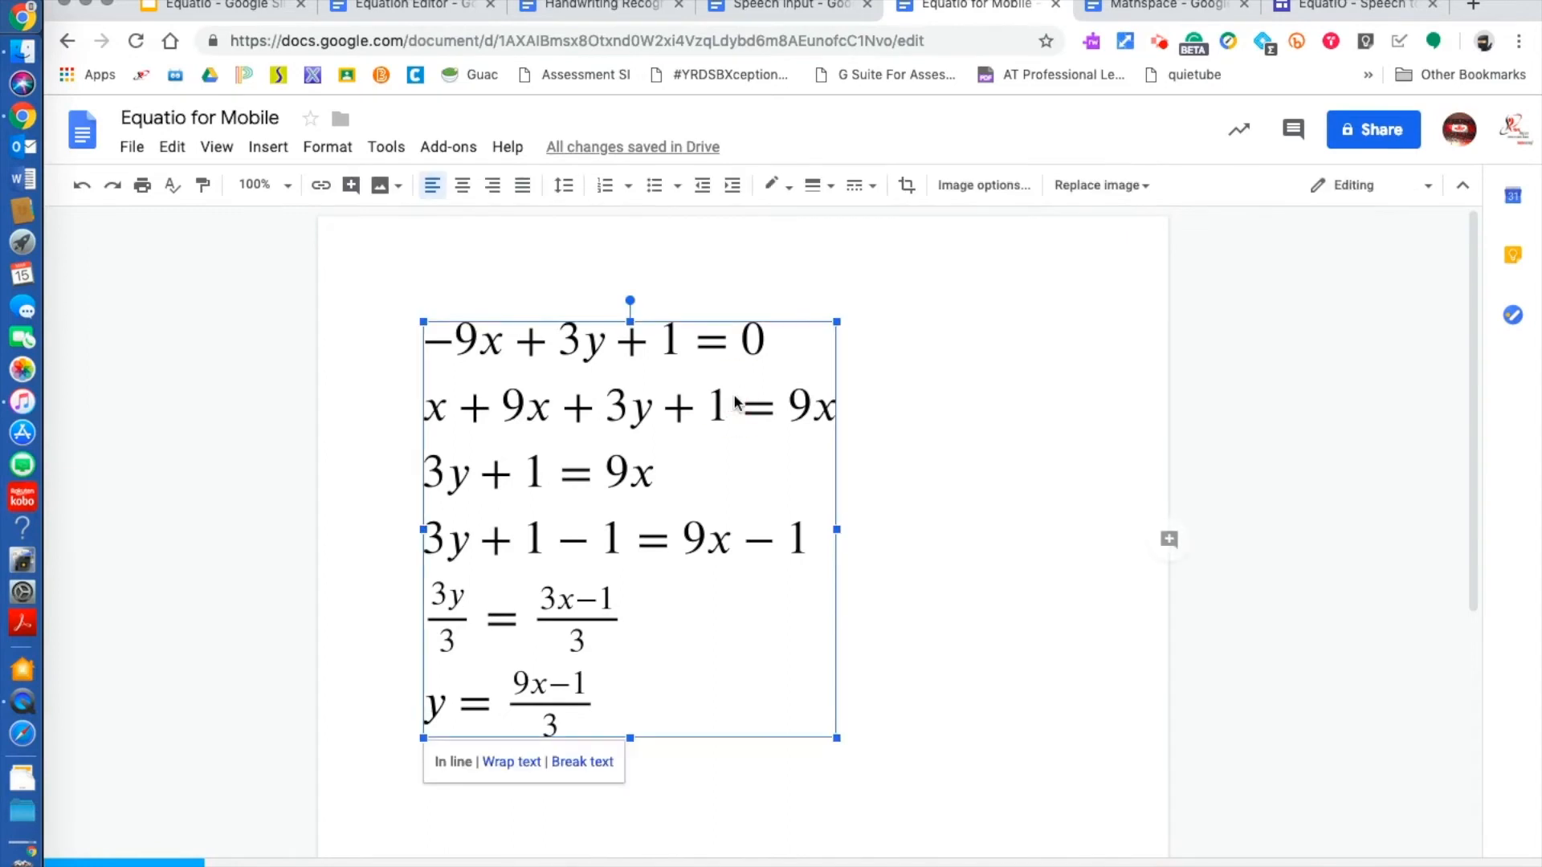
click(1228, 865)
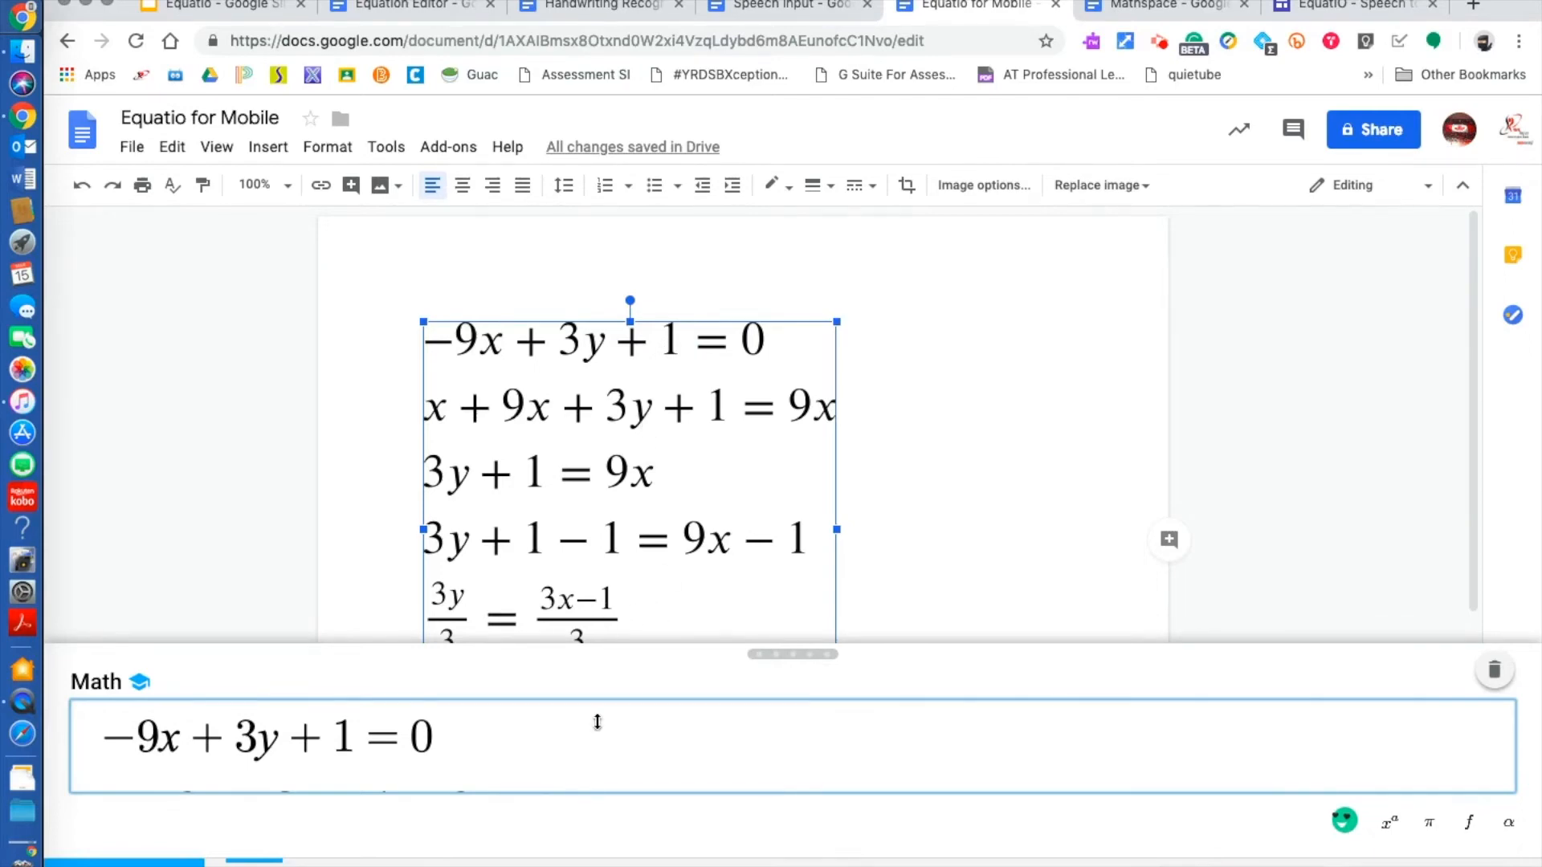
Step: Insert -9 before the x that starts the second equation line
click(485, 734)
key(Down)
key(Down)
key(Up)
key(Left)
key(Left)
key(Left)
key(Left)
key(Left)
key(Left)
key(Left)
key(Left)
key(Left)
key(Left)
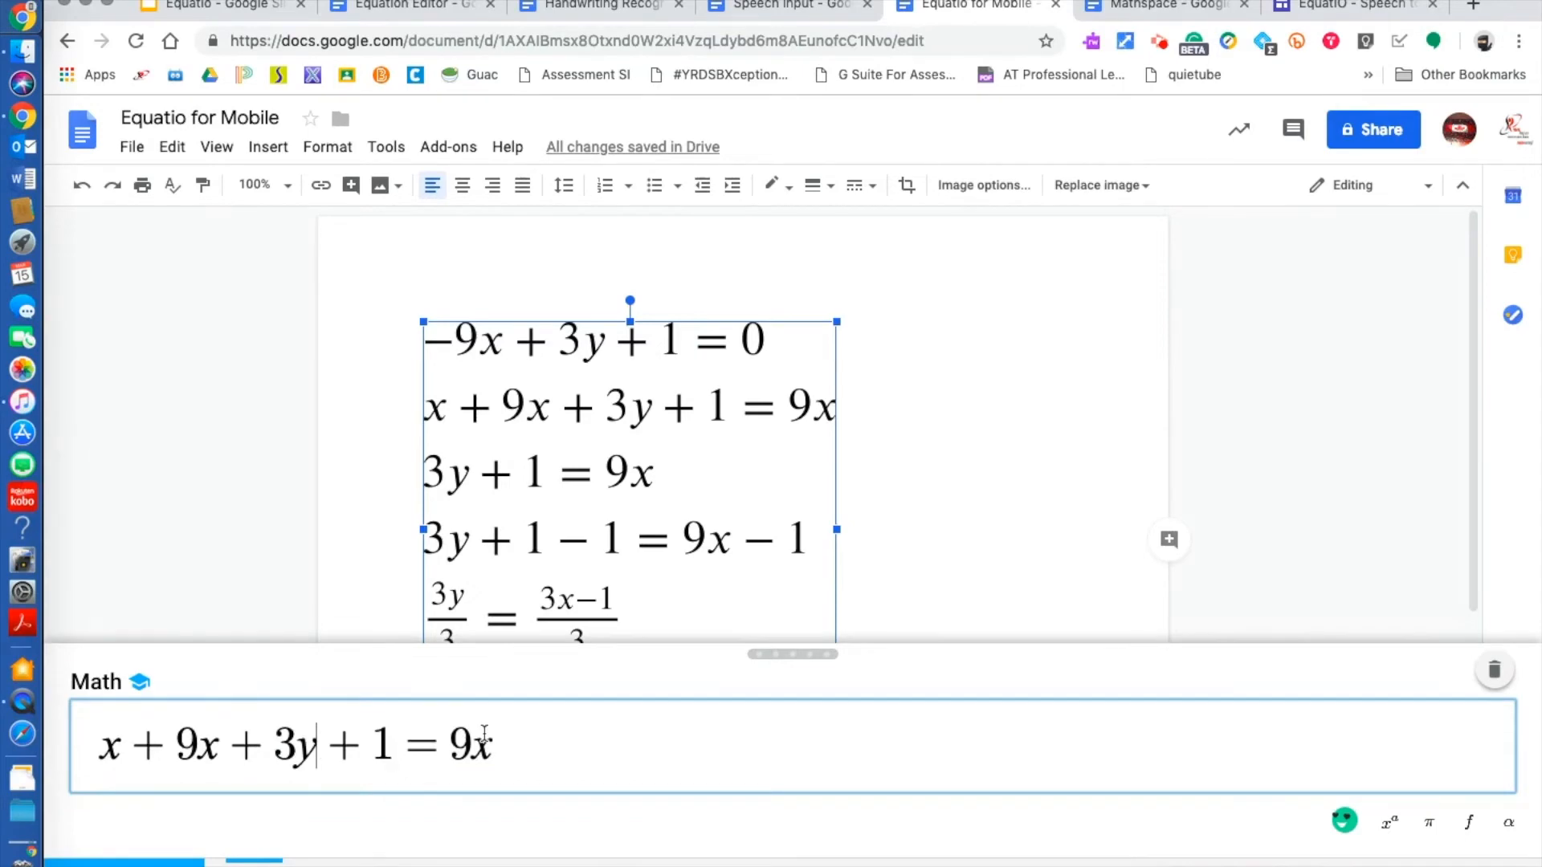
key(Up)
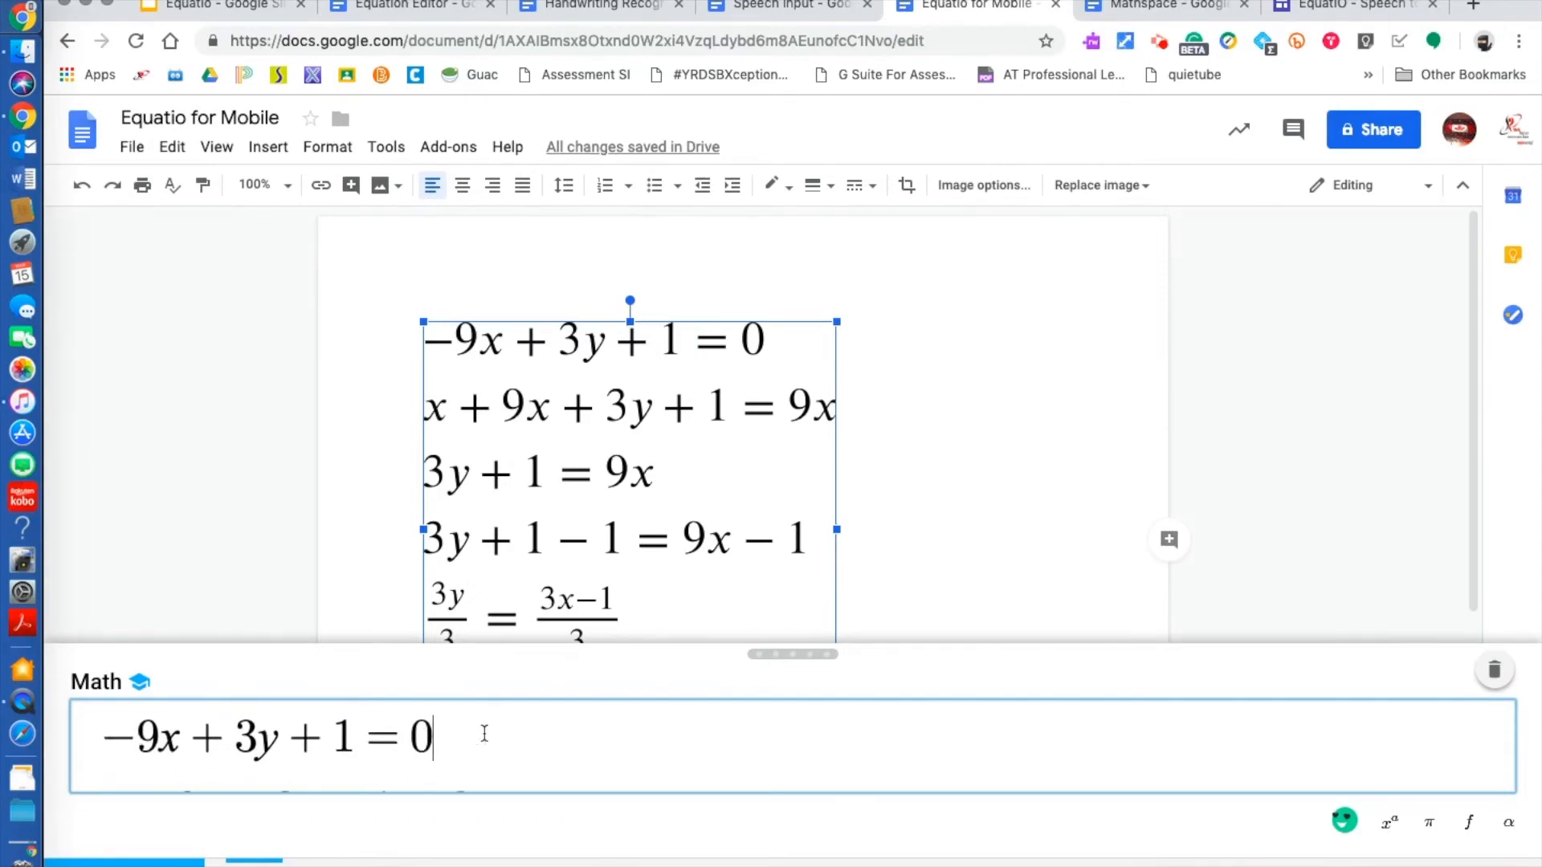
key(Down)
key(Up)
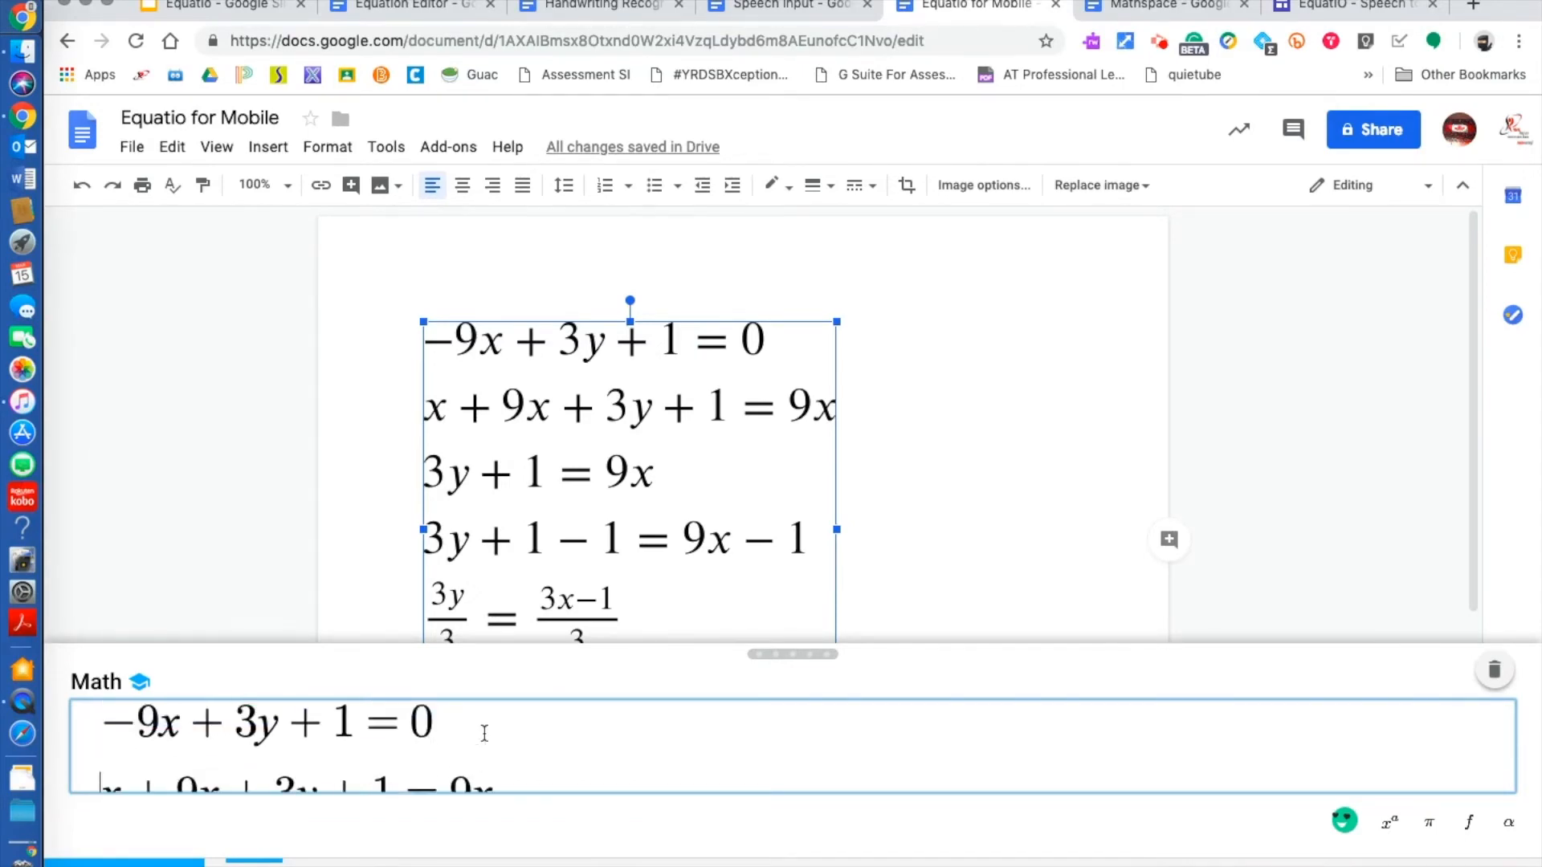
scroll(485, 732, down, 1)
text(-9)
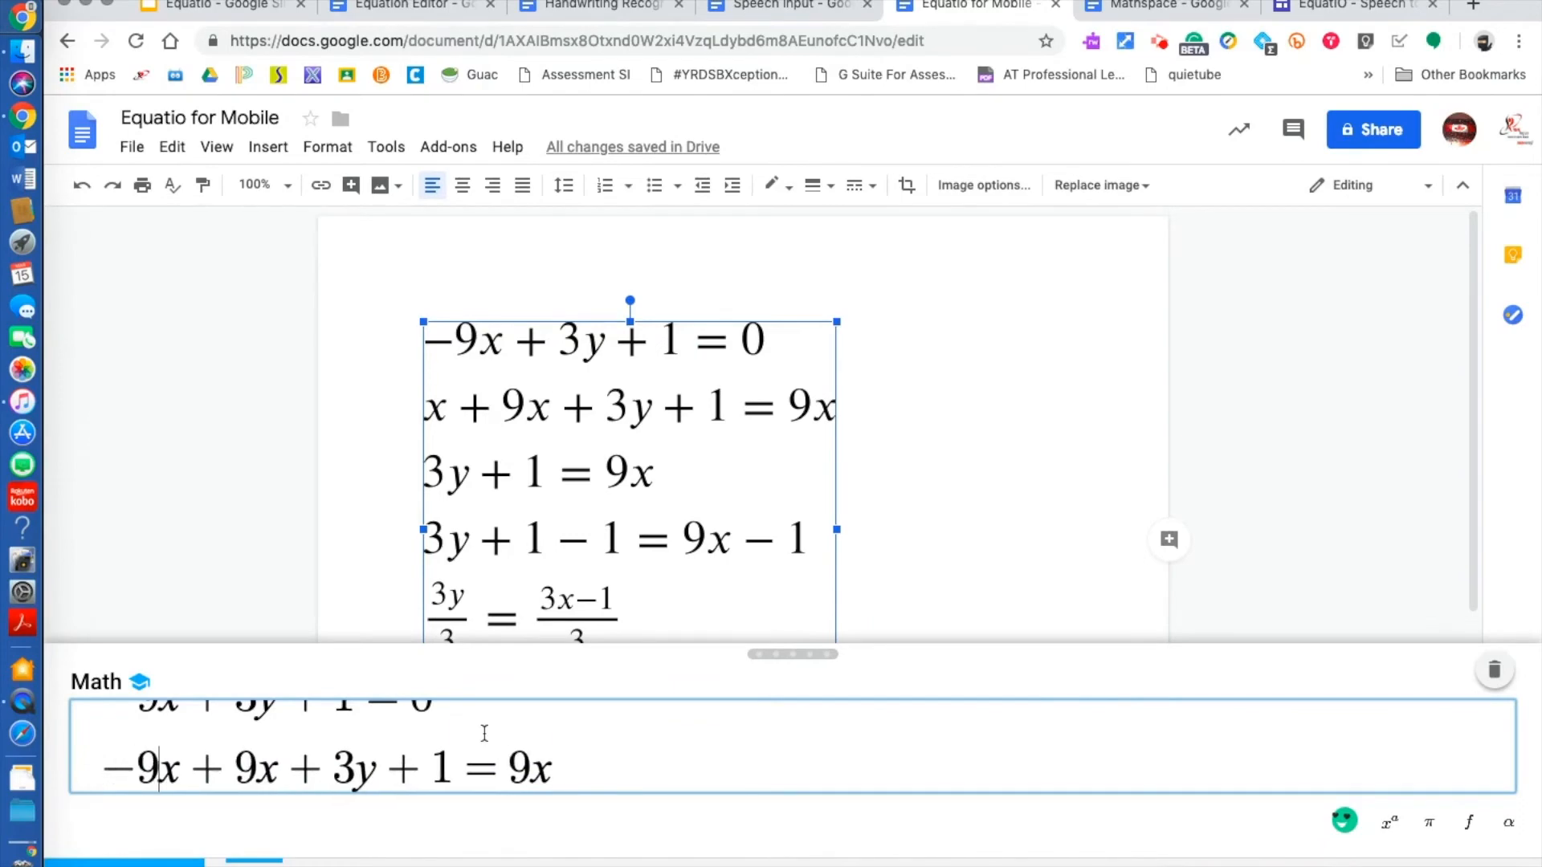
Step: Check the remaining equation lines down to the last one and update the equation image in the document
key(Down)
key(Up)
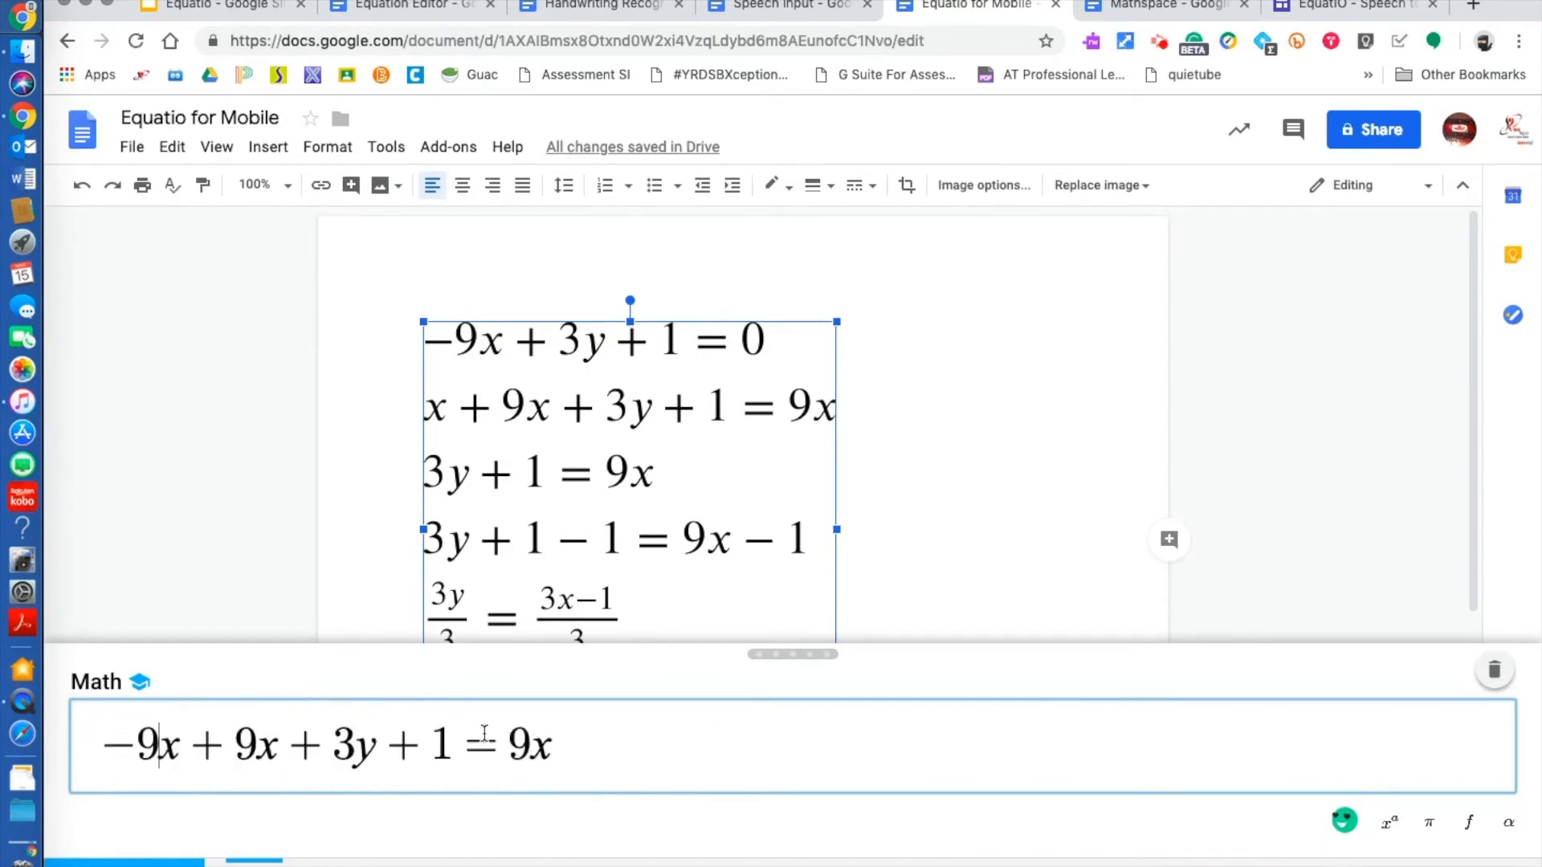
key(Down)
key(Down)
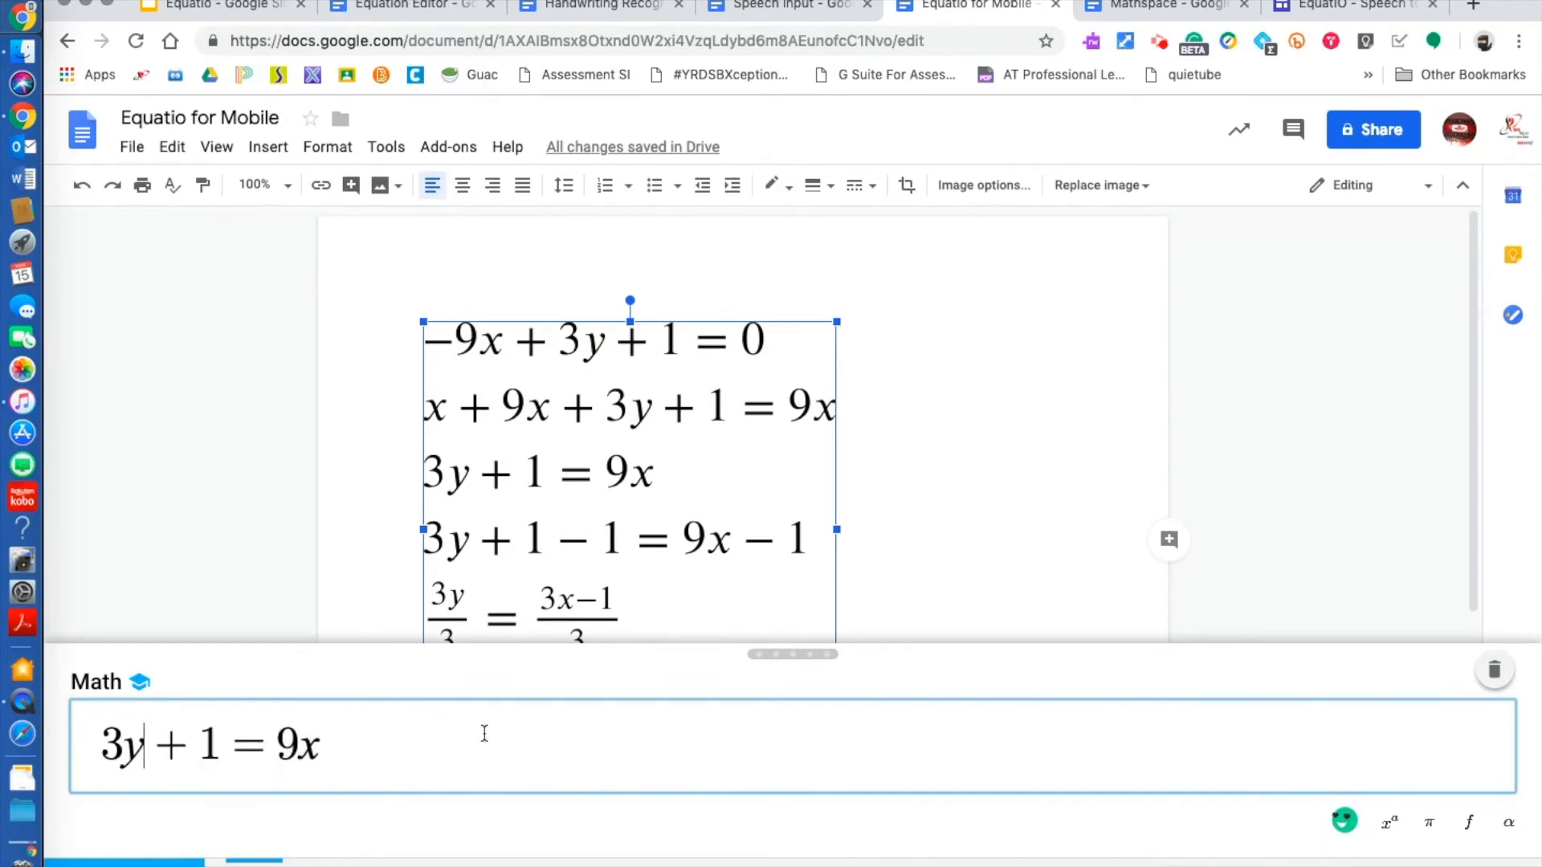
key(Down)
key(Down)
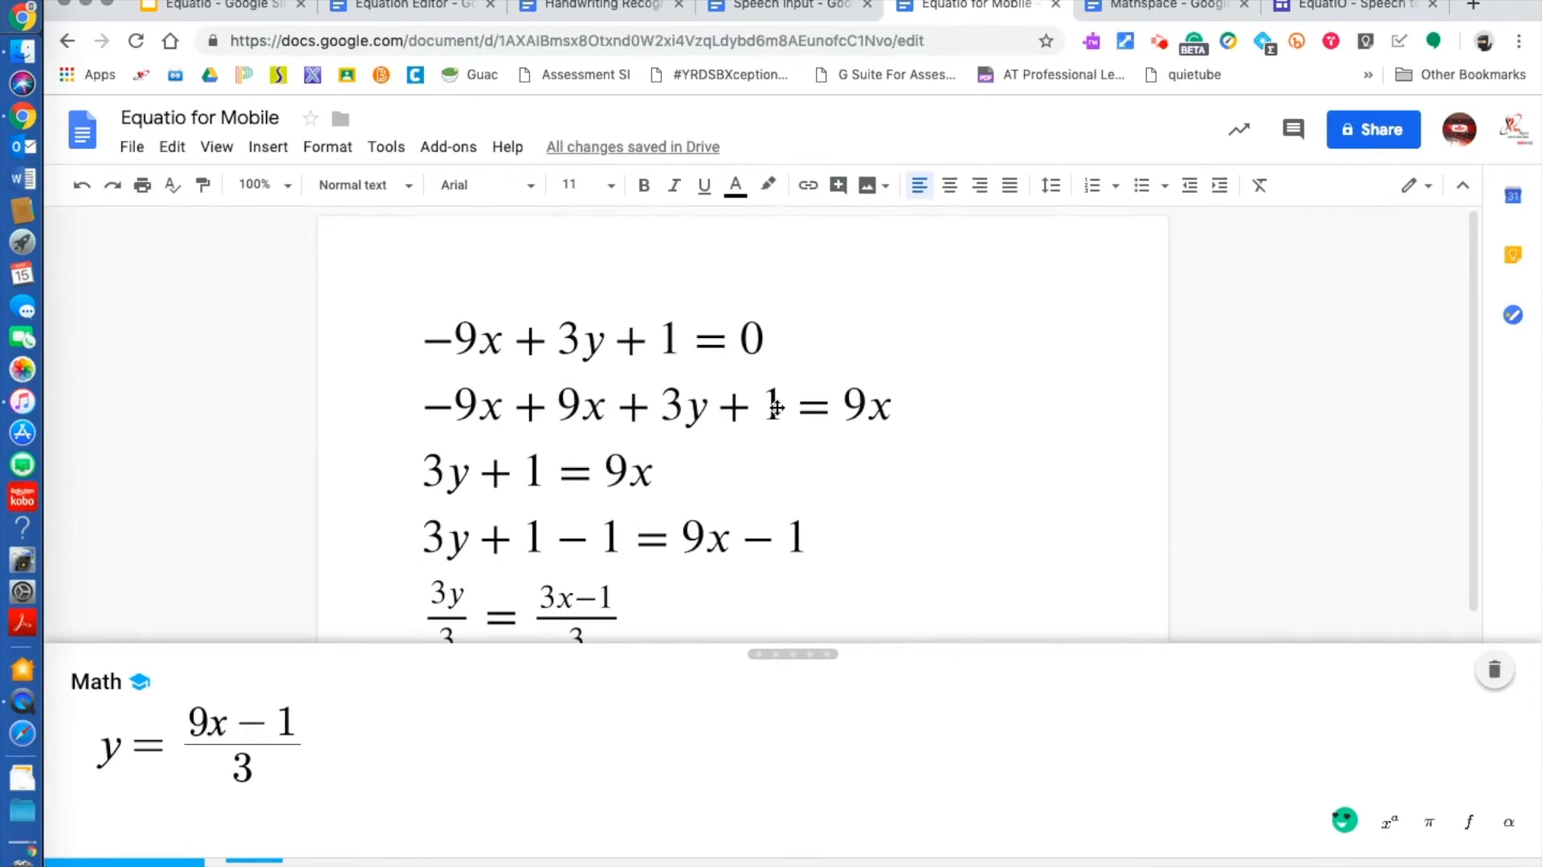
scroll(777, 408, down, 3)
scroll(777, 407, up, 5)
Step: Advance the Equatio slideshow to the Mathspace slide and switch to the Mathspace document
click(1161, 50)
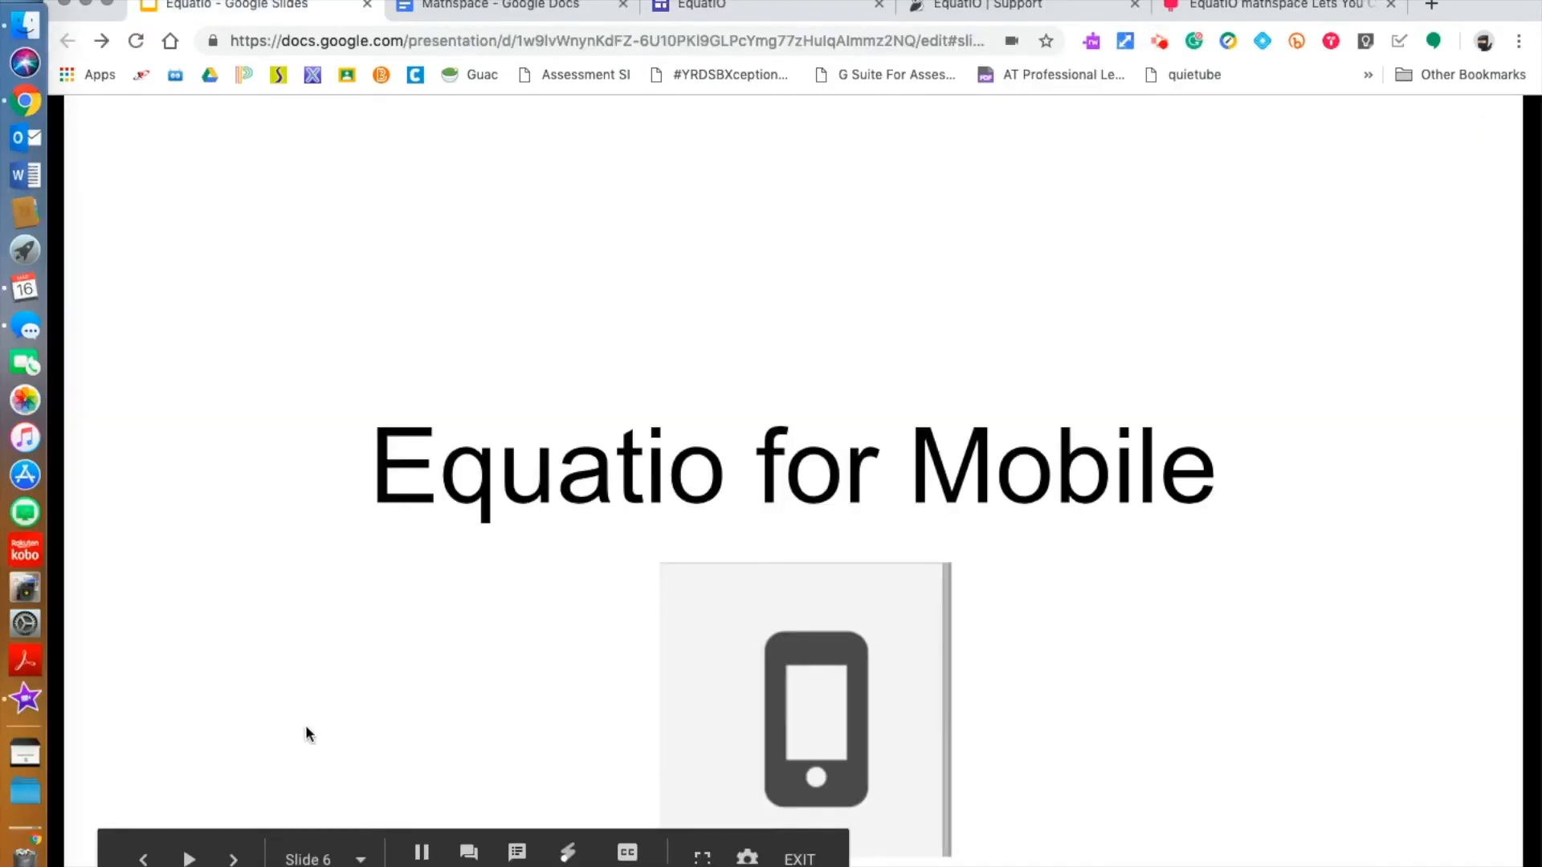
key(Right)
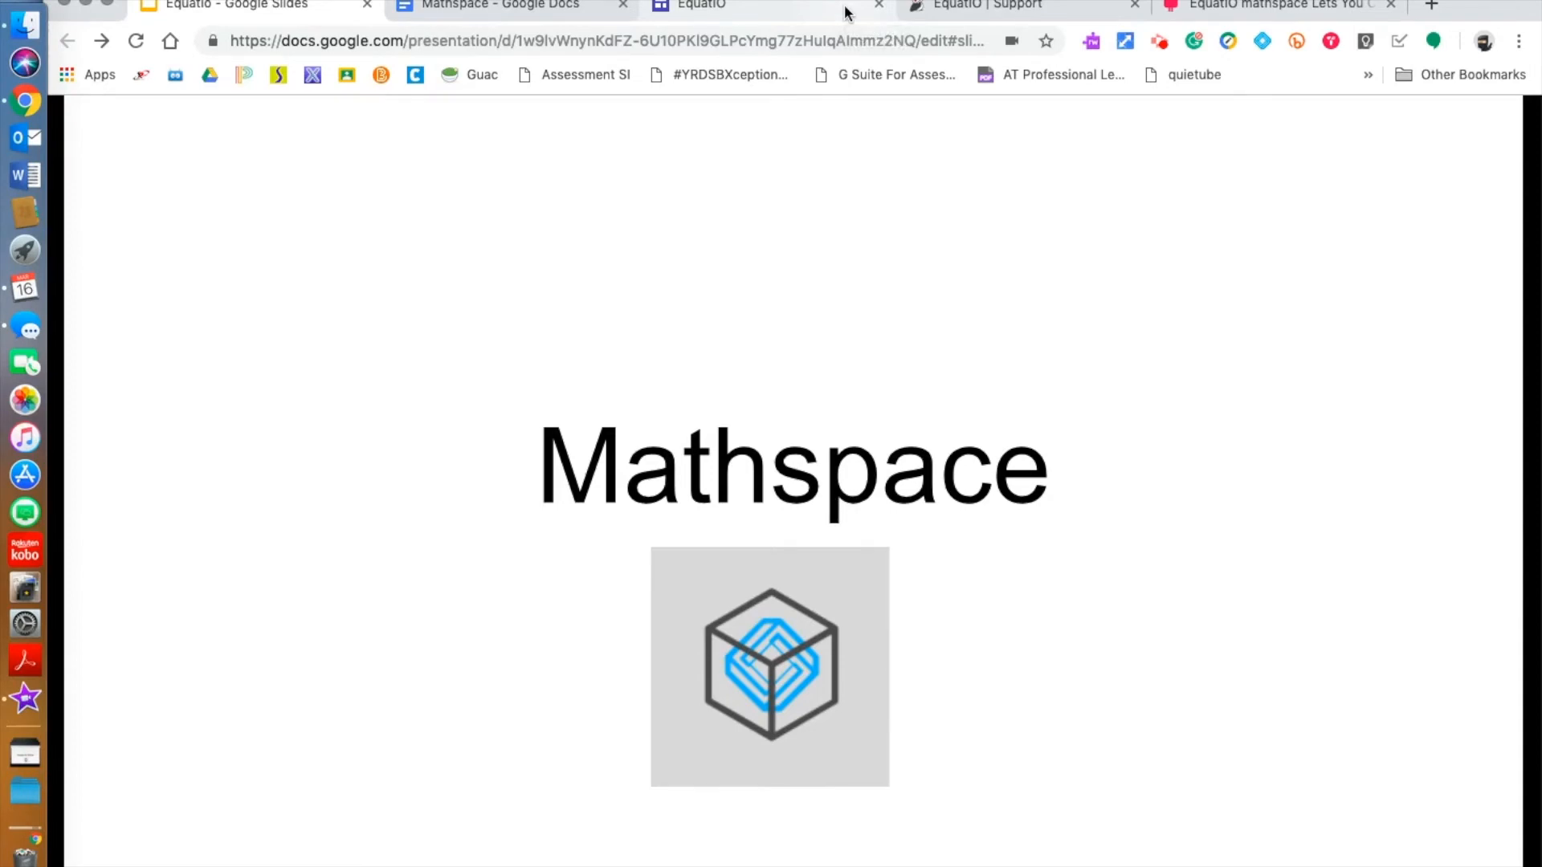
click(515, 11)
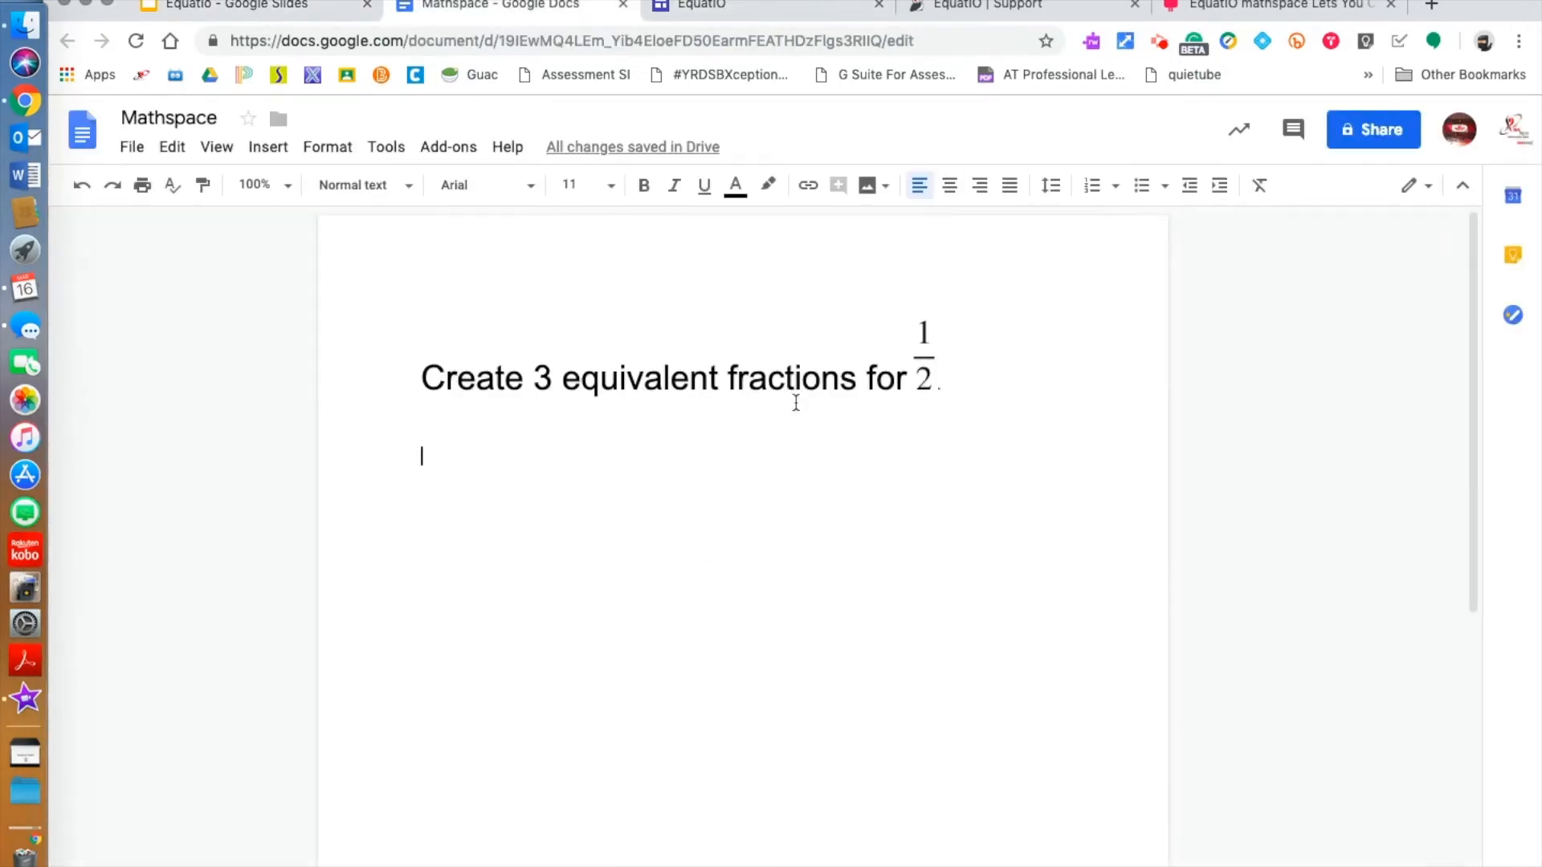
Step: Launch EquatIO in the Mathspace document and insert a new mathspace
click(1270, 47)
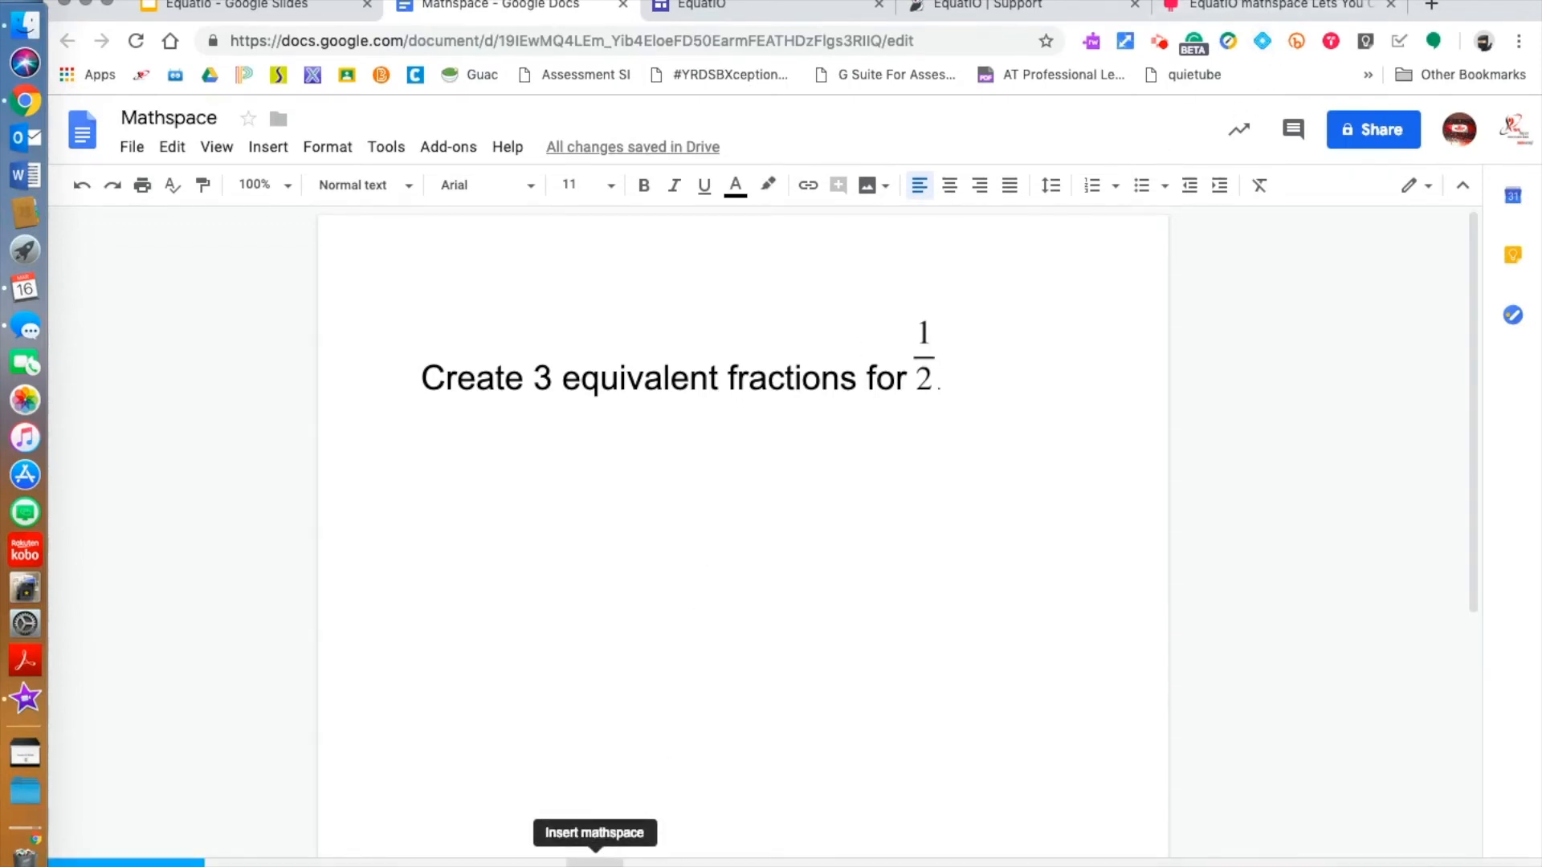
click(594, 859)
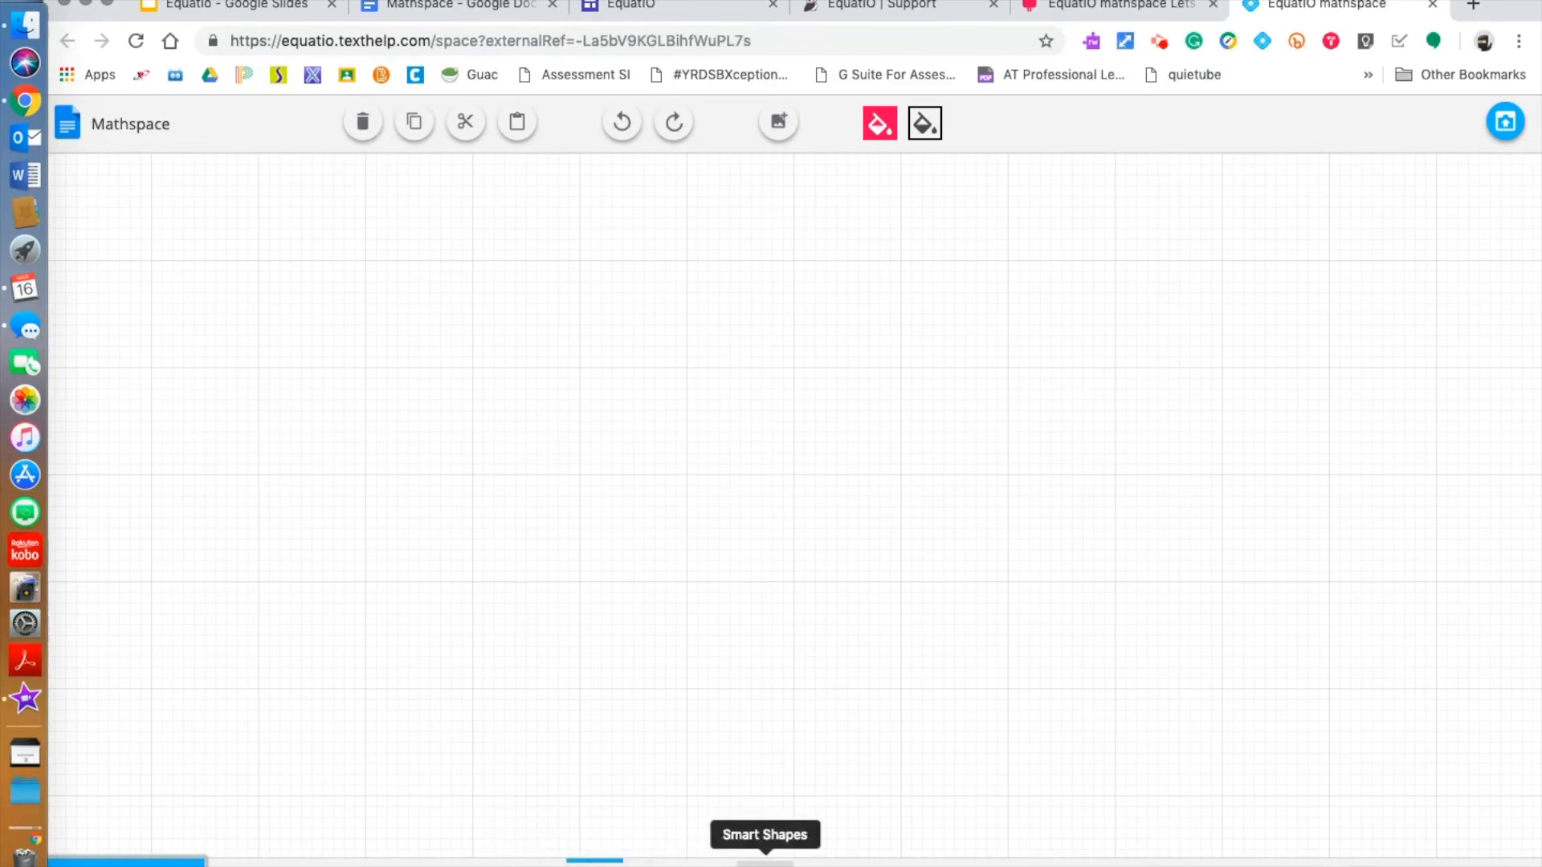
Step: Browse the full list of mathspace shapes, including coins, pattern blocks, nets and number lines, and close it
click(708, 862)
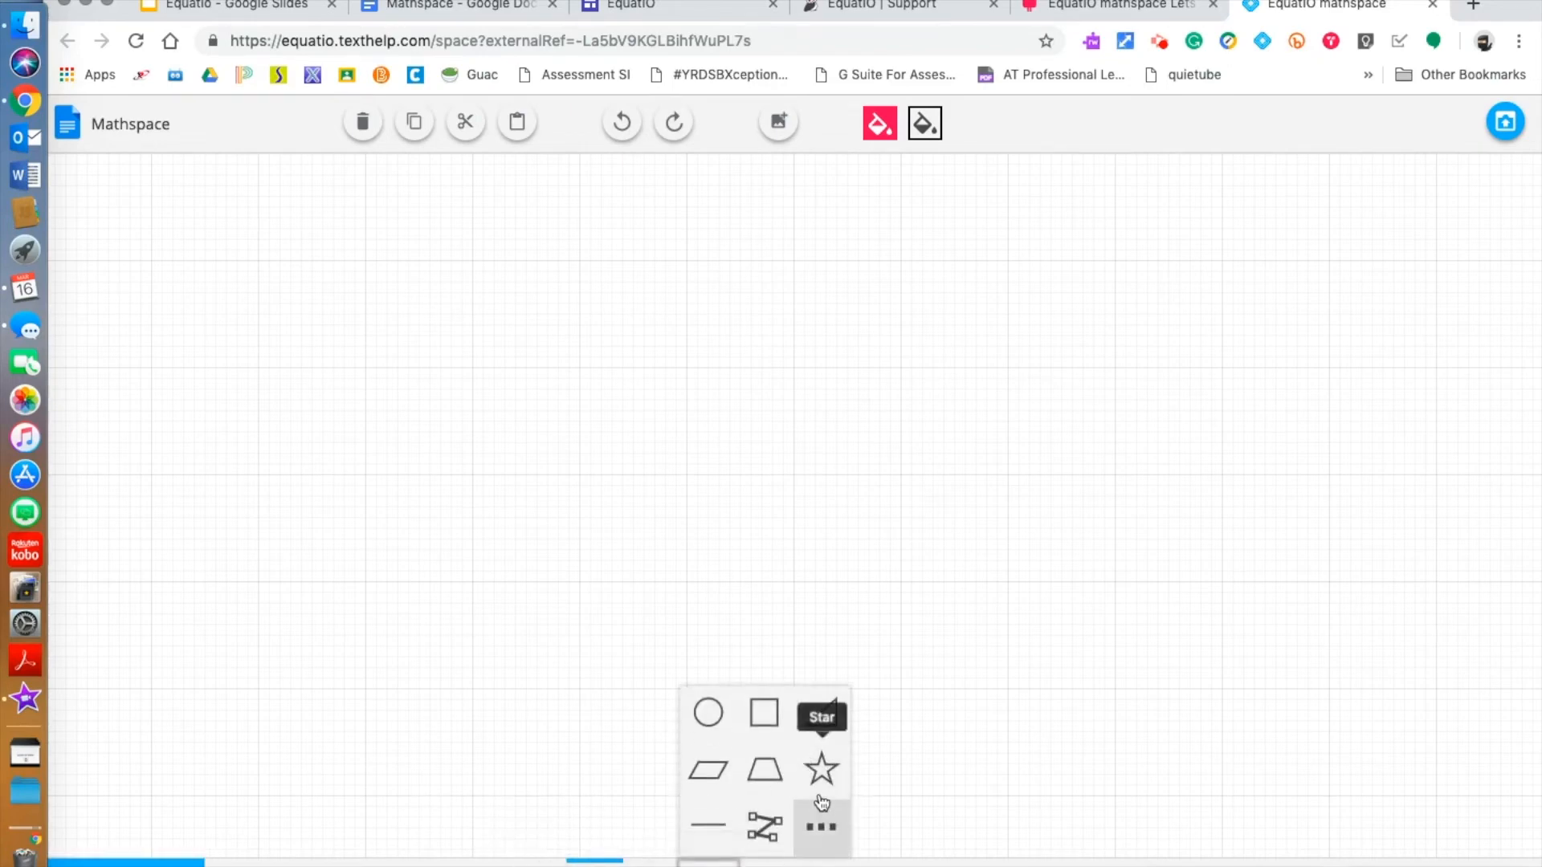
click(832, 849)
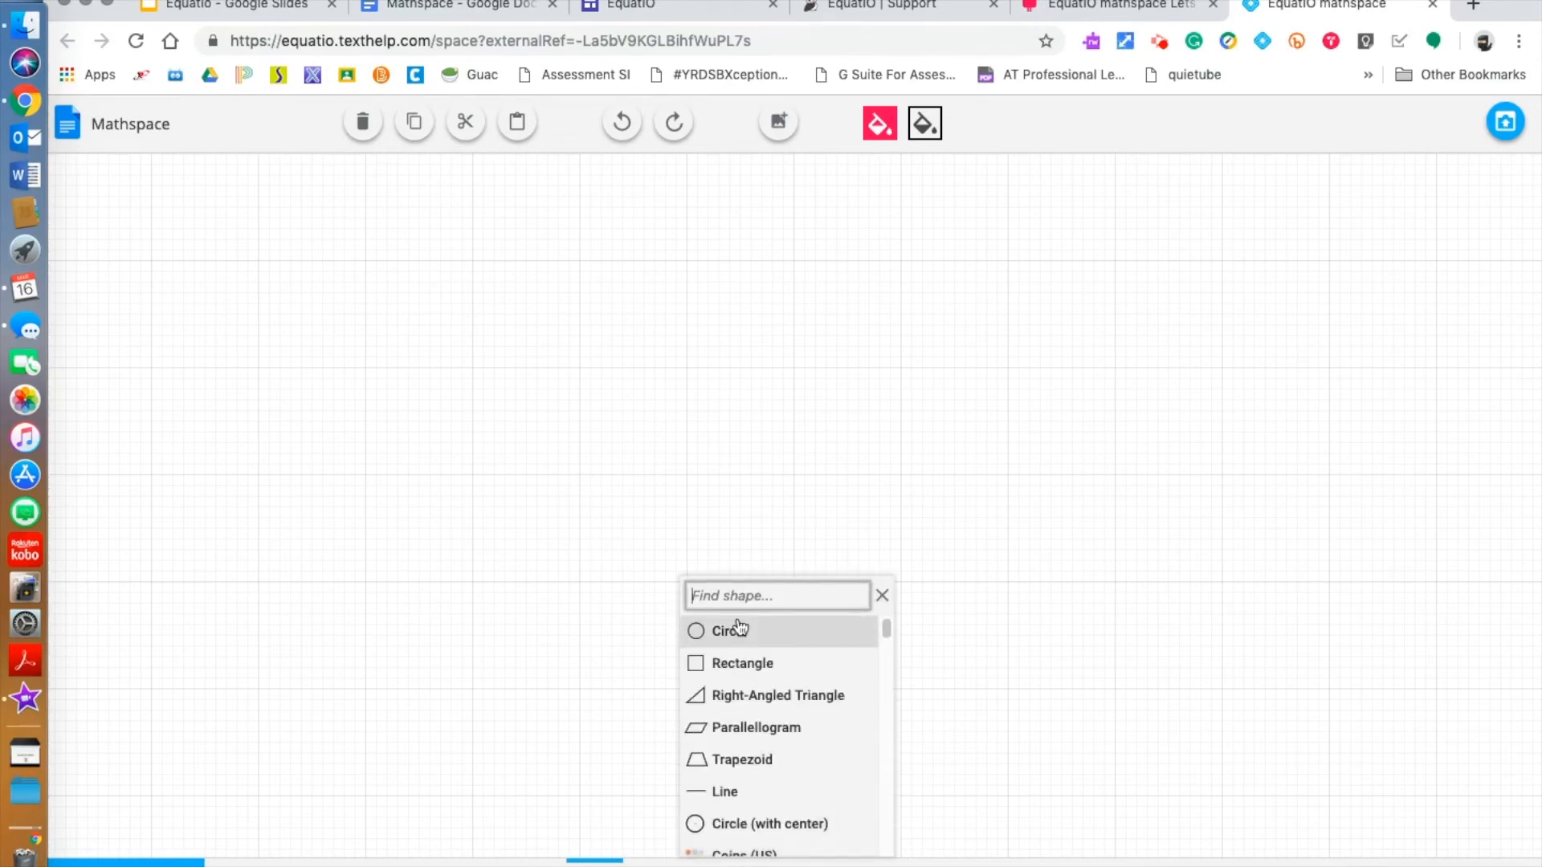
scroll(740, 626, down, 5)
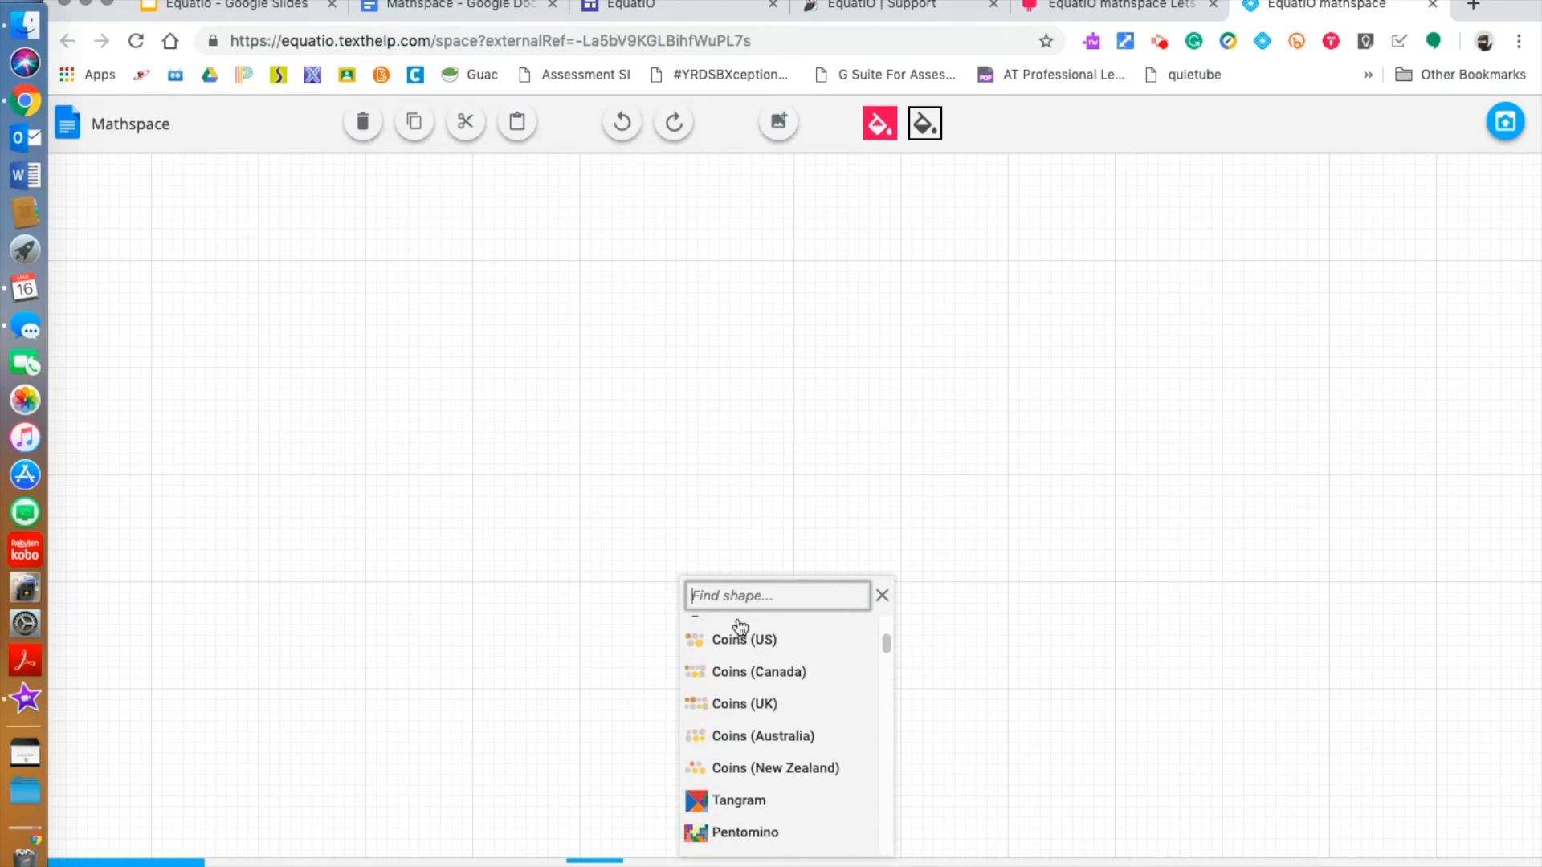
scroll(740, 626, down, 3)
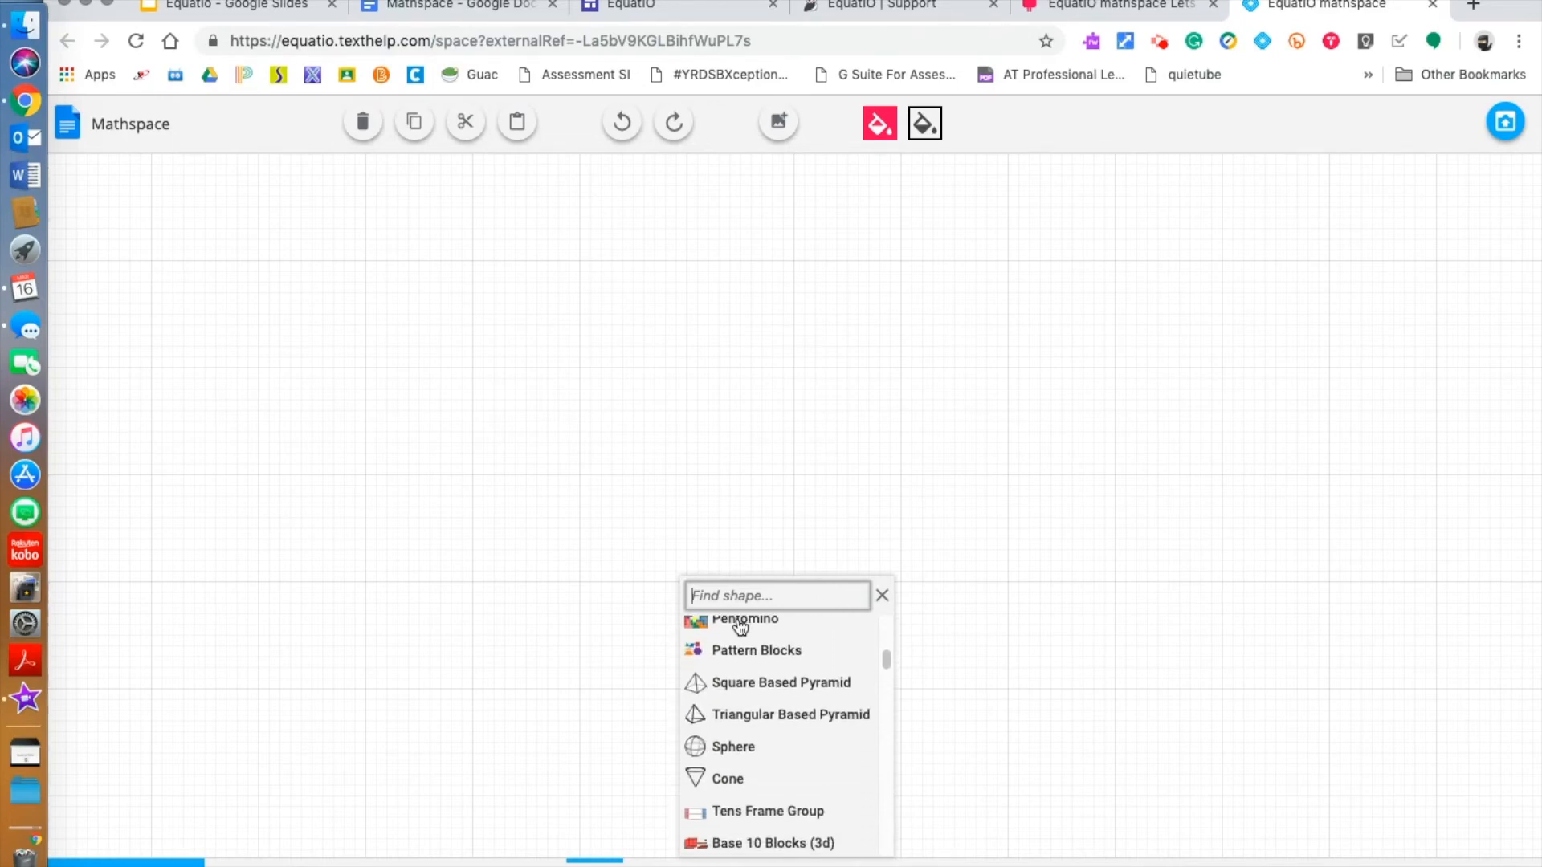
scroll(740, 626, down, 1)
scroll(740, 626, down, 2)
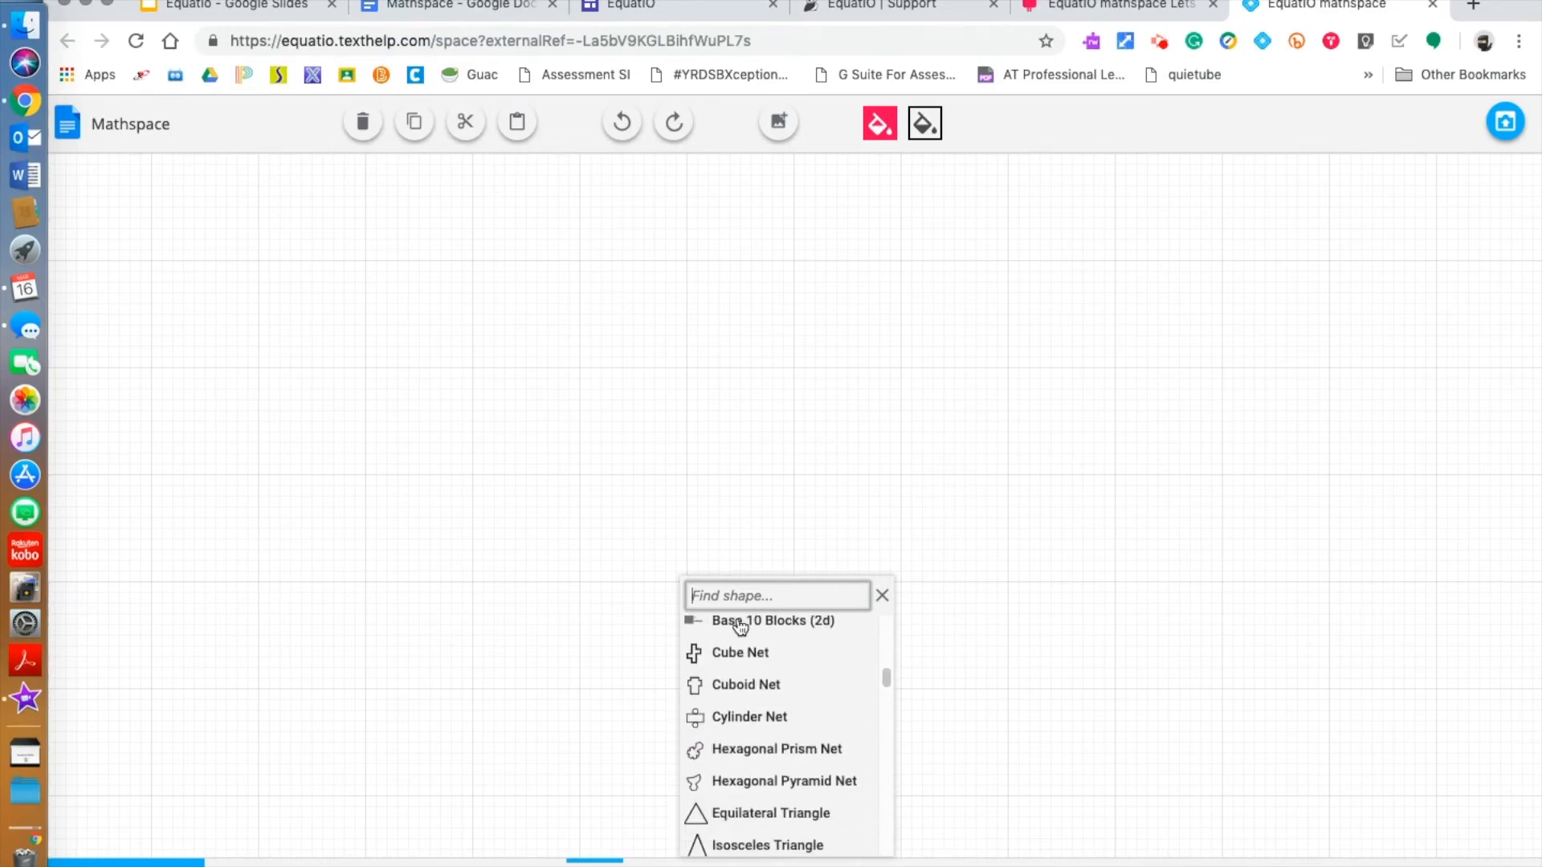
scroll(740, 626, down, 2)
scroll(741, 626, down, 3)
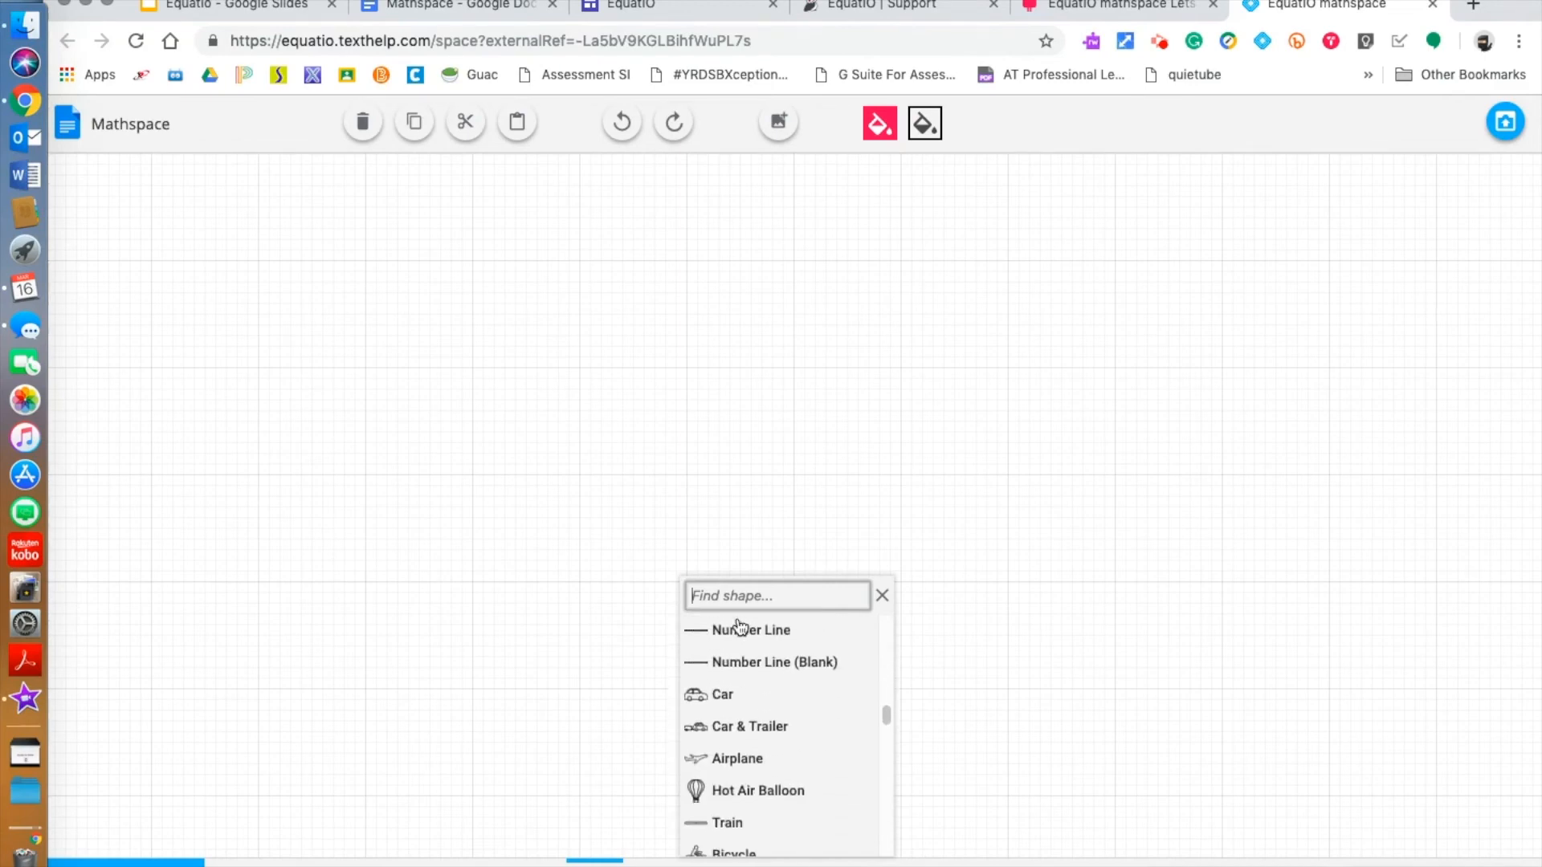
scroll(740, 626, down, 2)
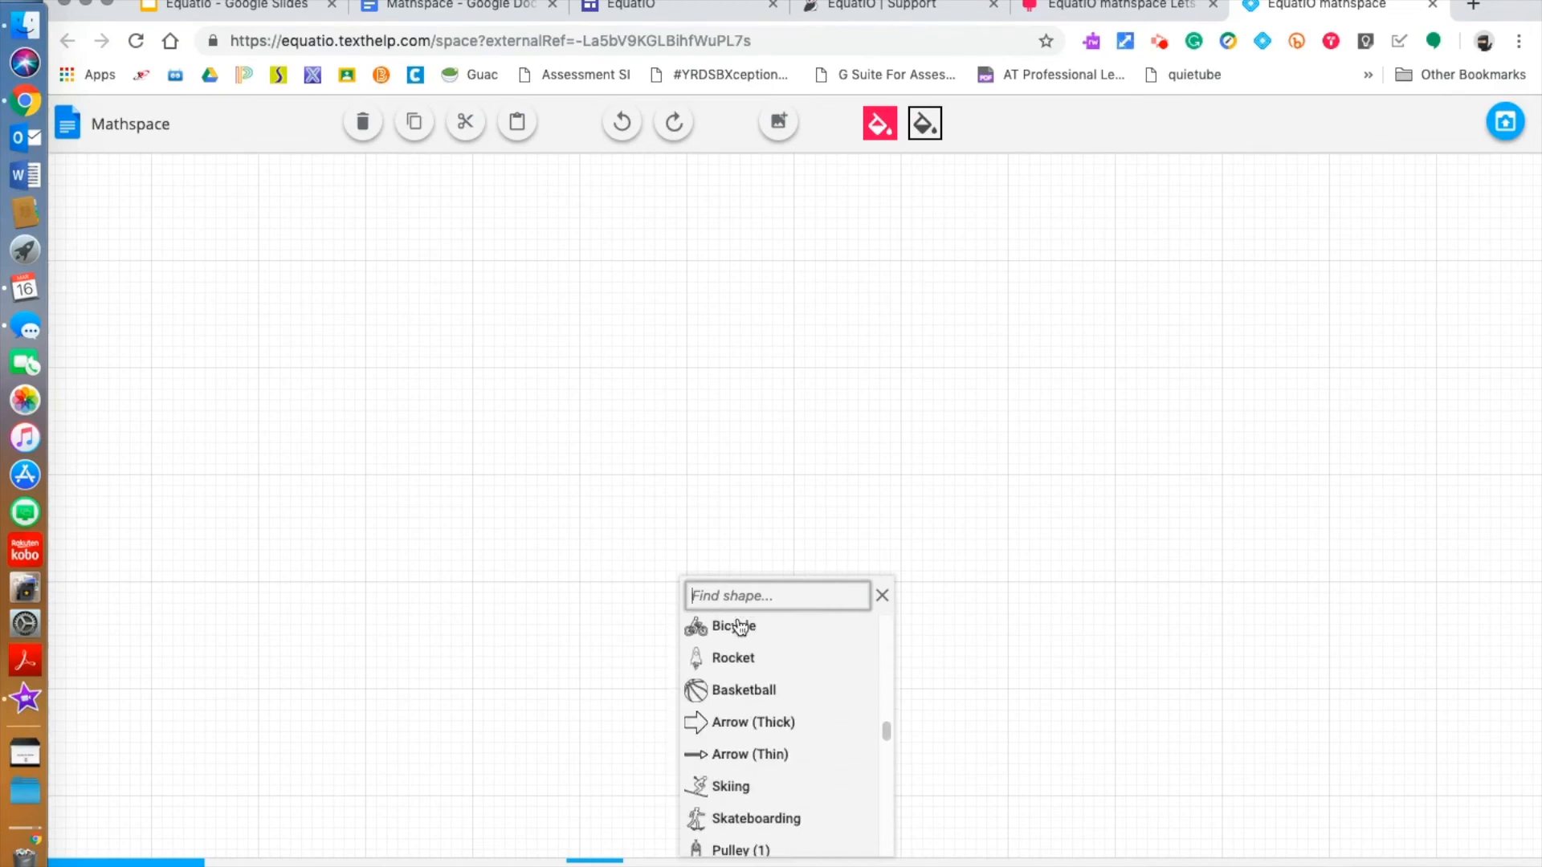
scroll(740, 626, down, 3)
scroll(741, 626, down, 3)
scroll(741, 626, up, 10)
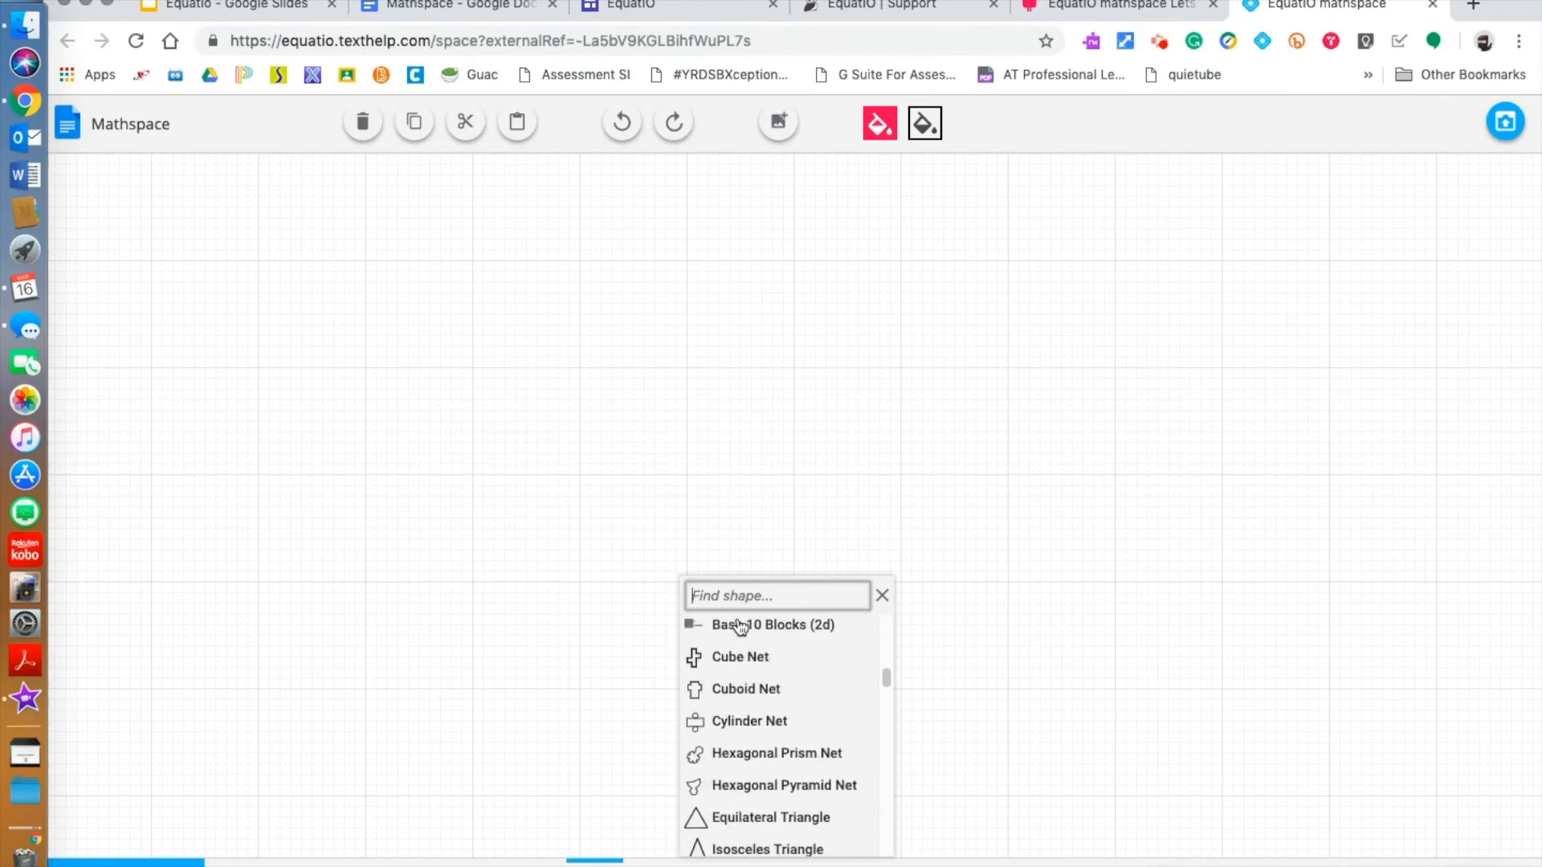
scroll(740, 627, up, 3)
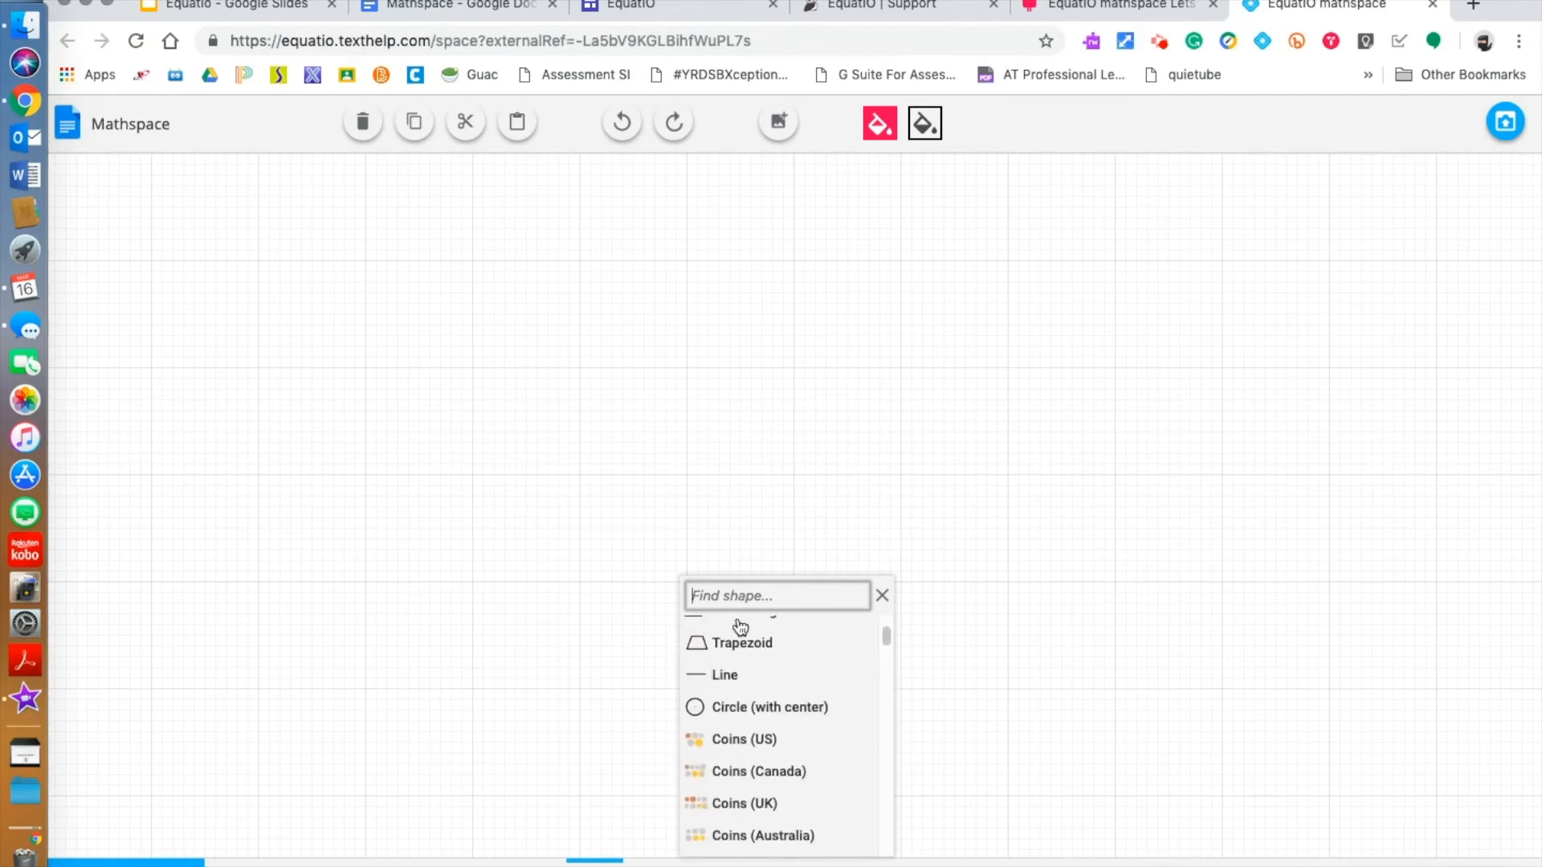
scroll(740, 627, up, 3)
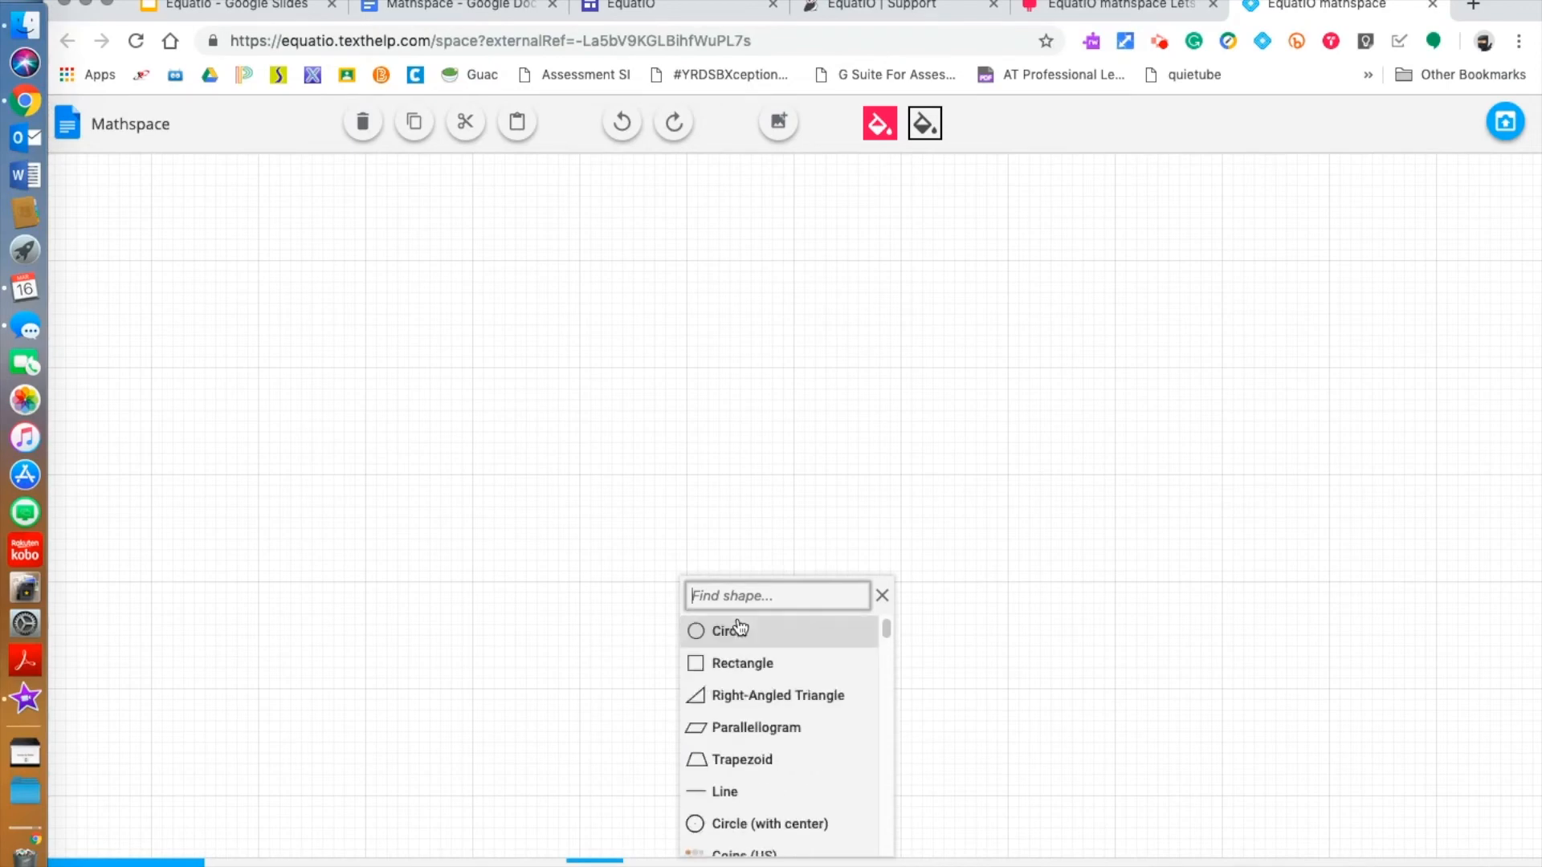
click(882, 595)
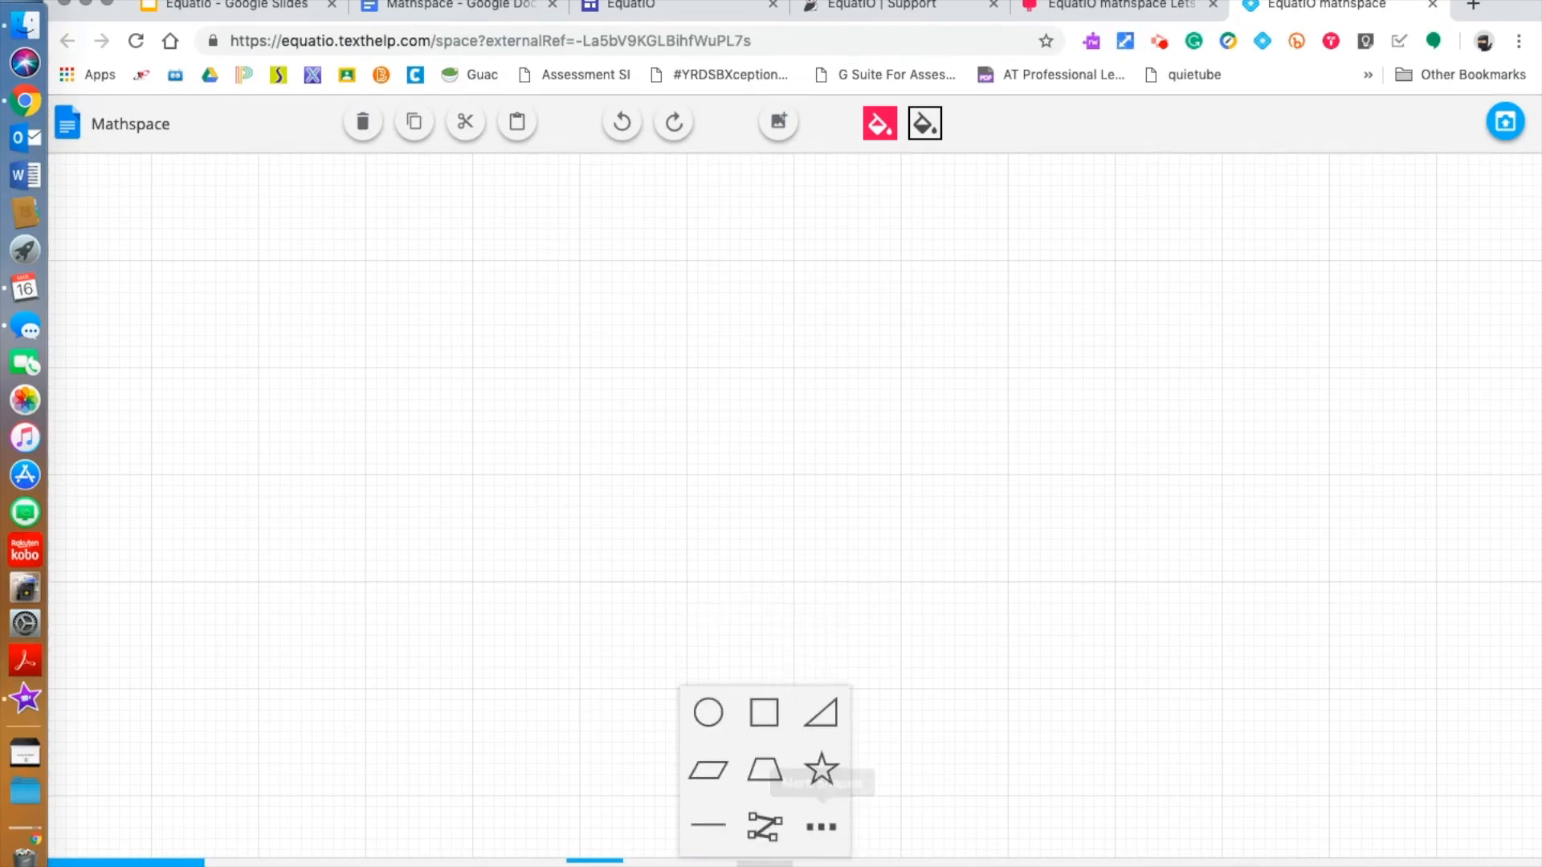
Step: Draw a wide Fraction Bar smart shape across the upper part of the canvas and select it to show its properties
click(764, 863)
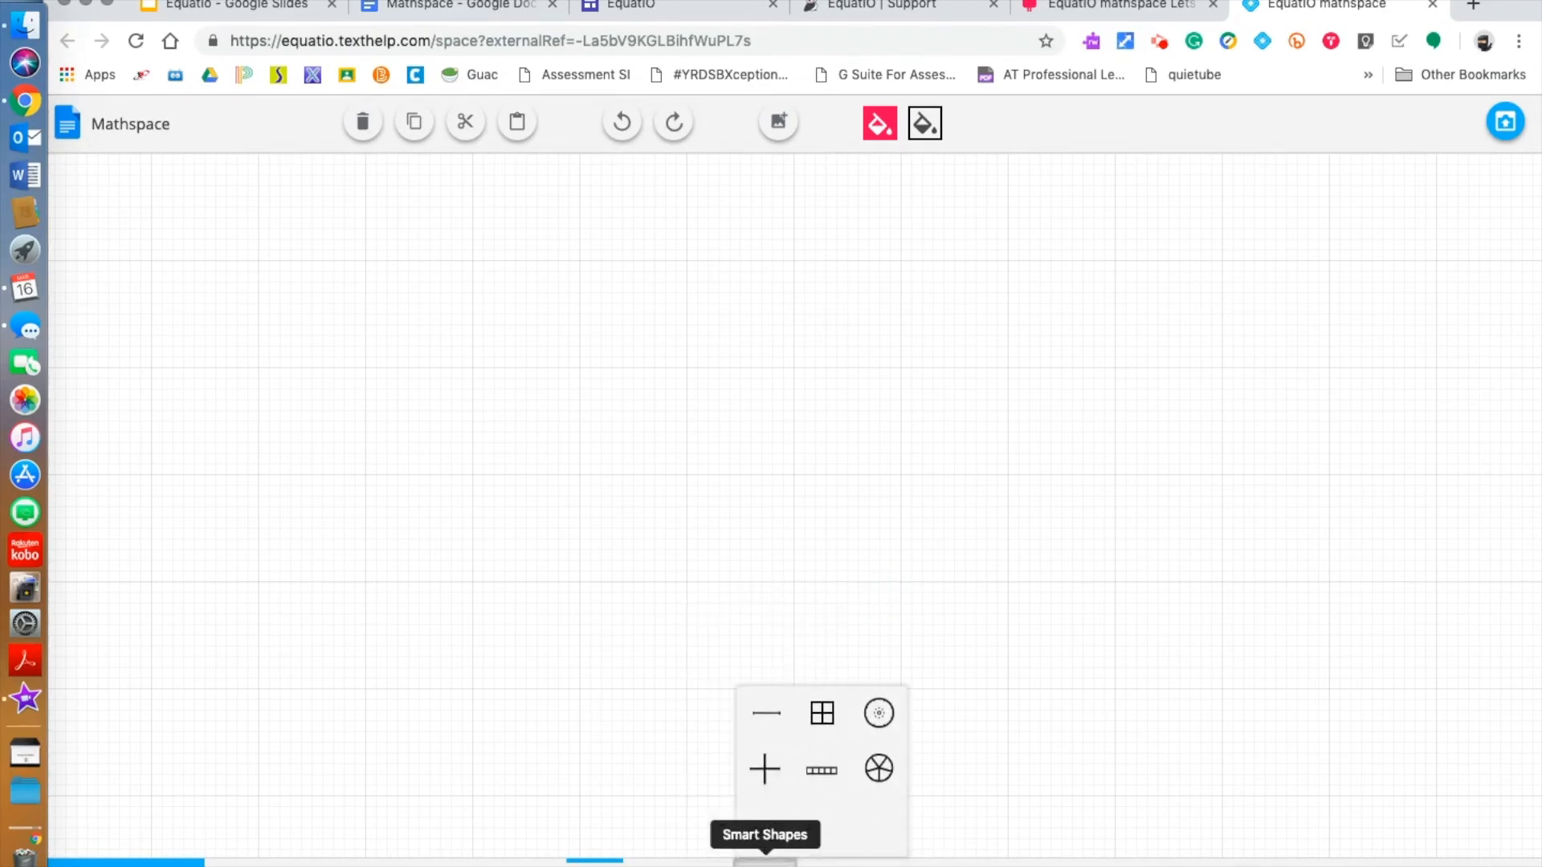
click(834, 780)
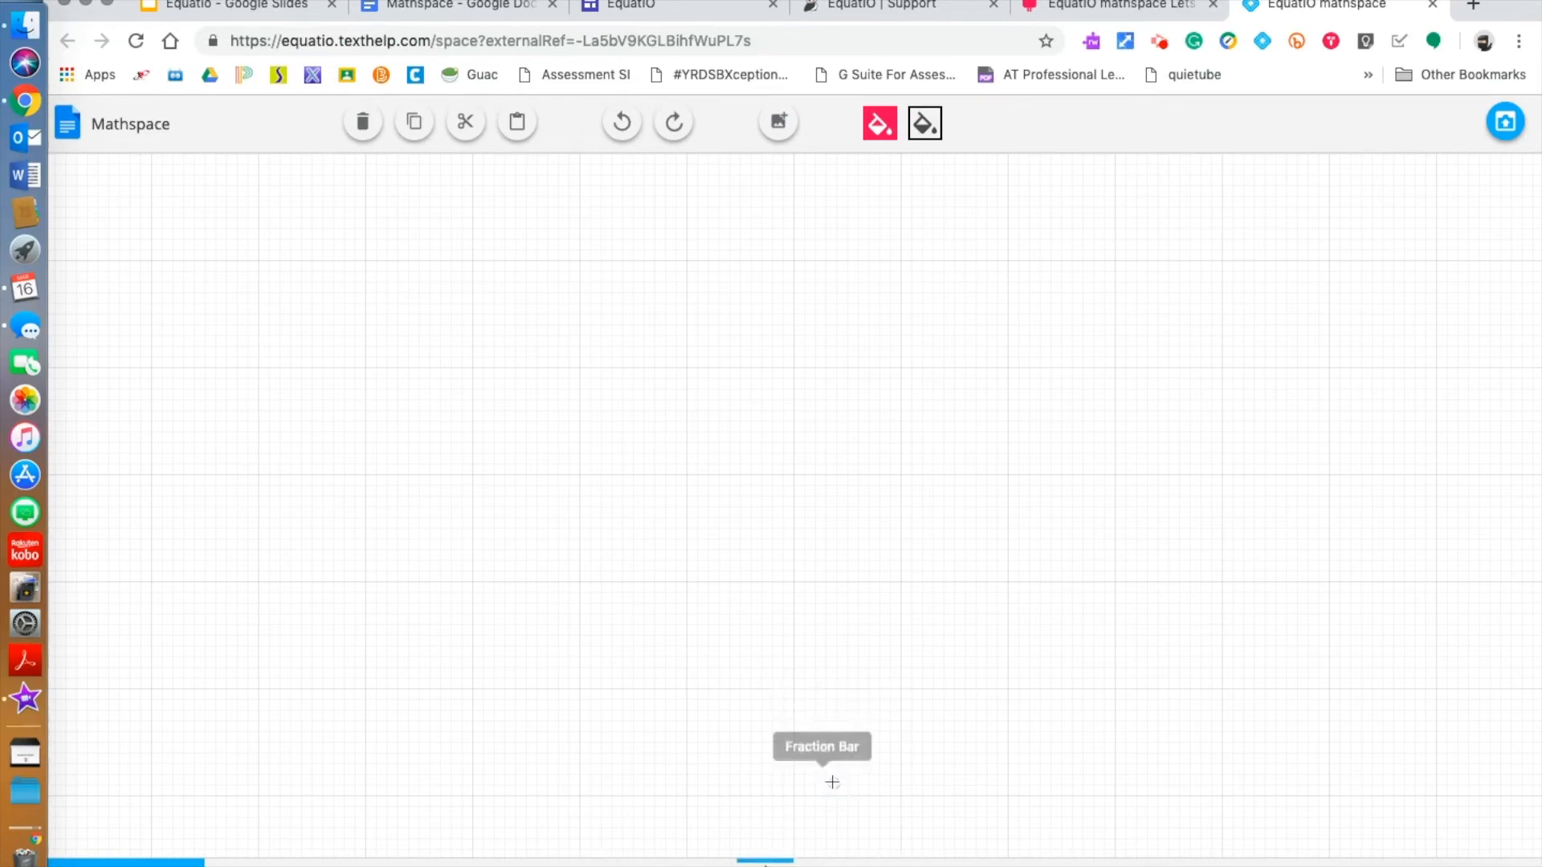
mouse_move(123, 244)
mouse_down()
mouse_move(528, 498)
mouse_move(1009, 726)
mouse_up()
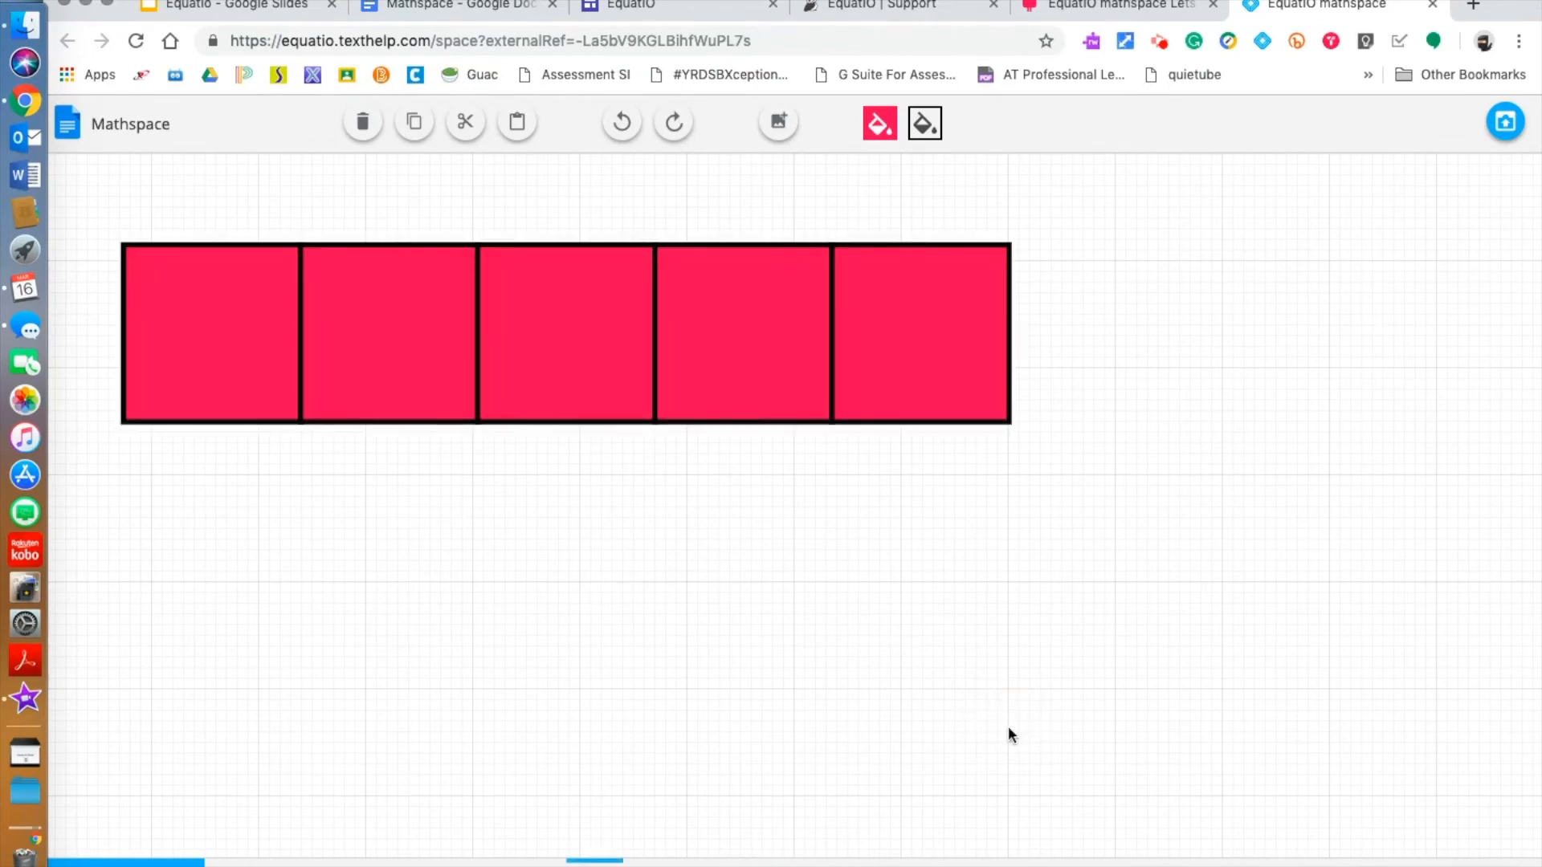
click(836, 313)
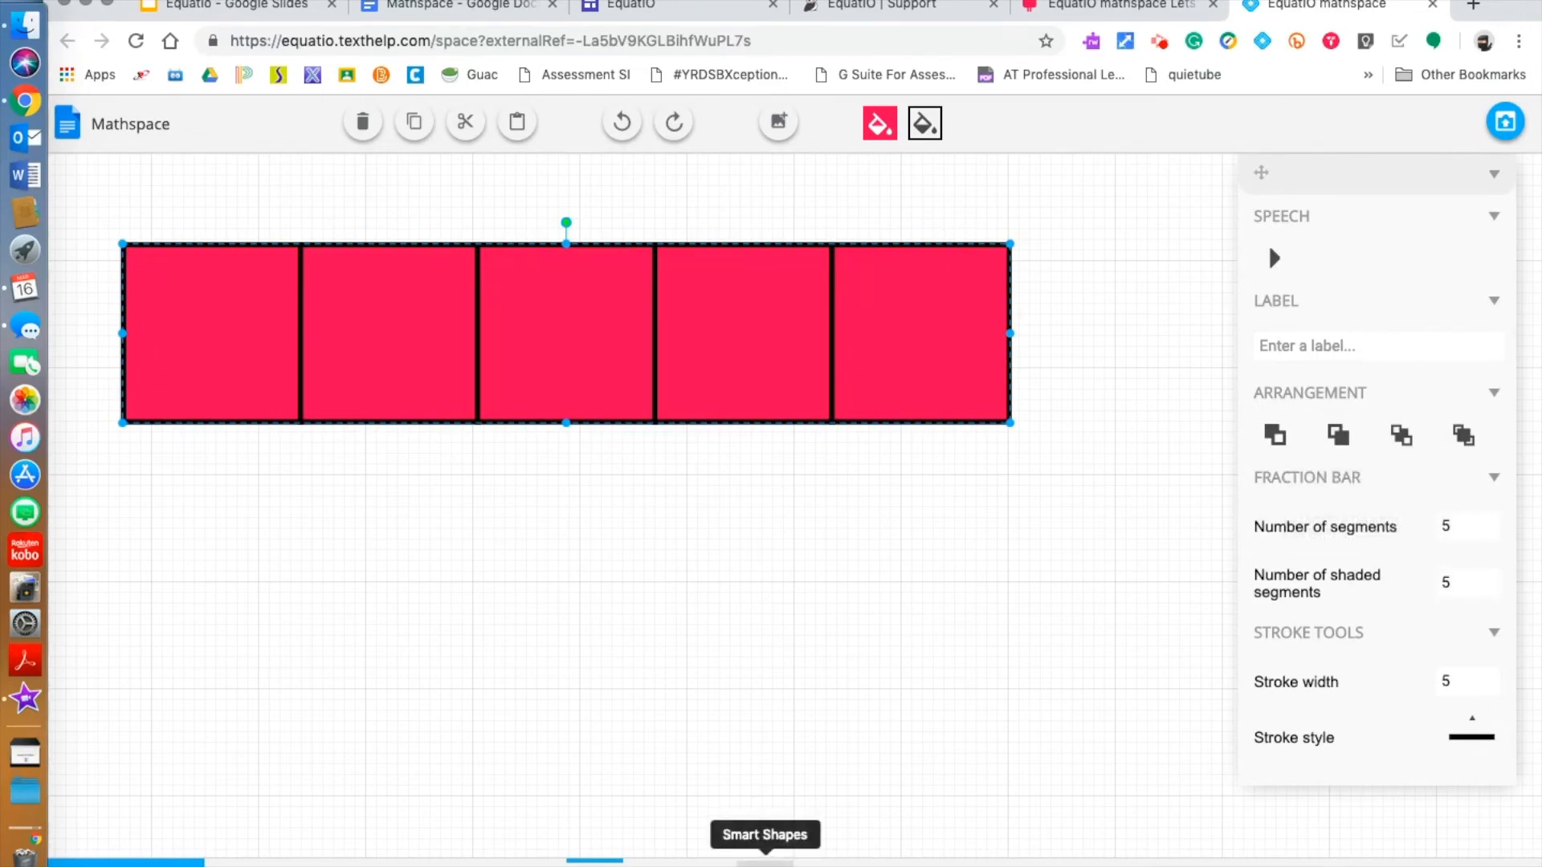
Step: Look over the available smart shapes, reread the equivalent fractions task in the Mathspace document, and return to the mathspace
click(764, 863)
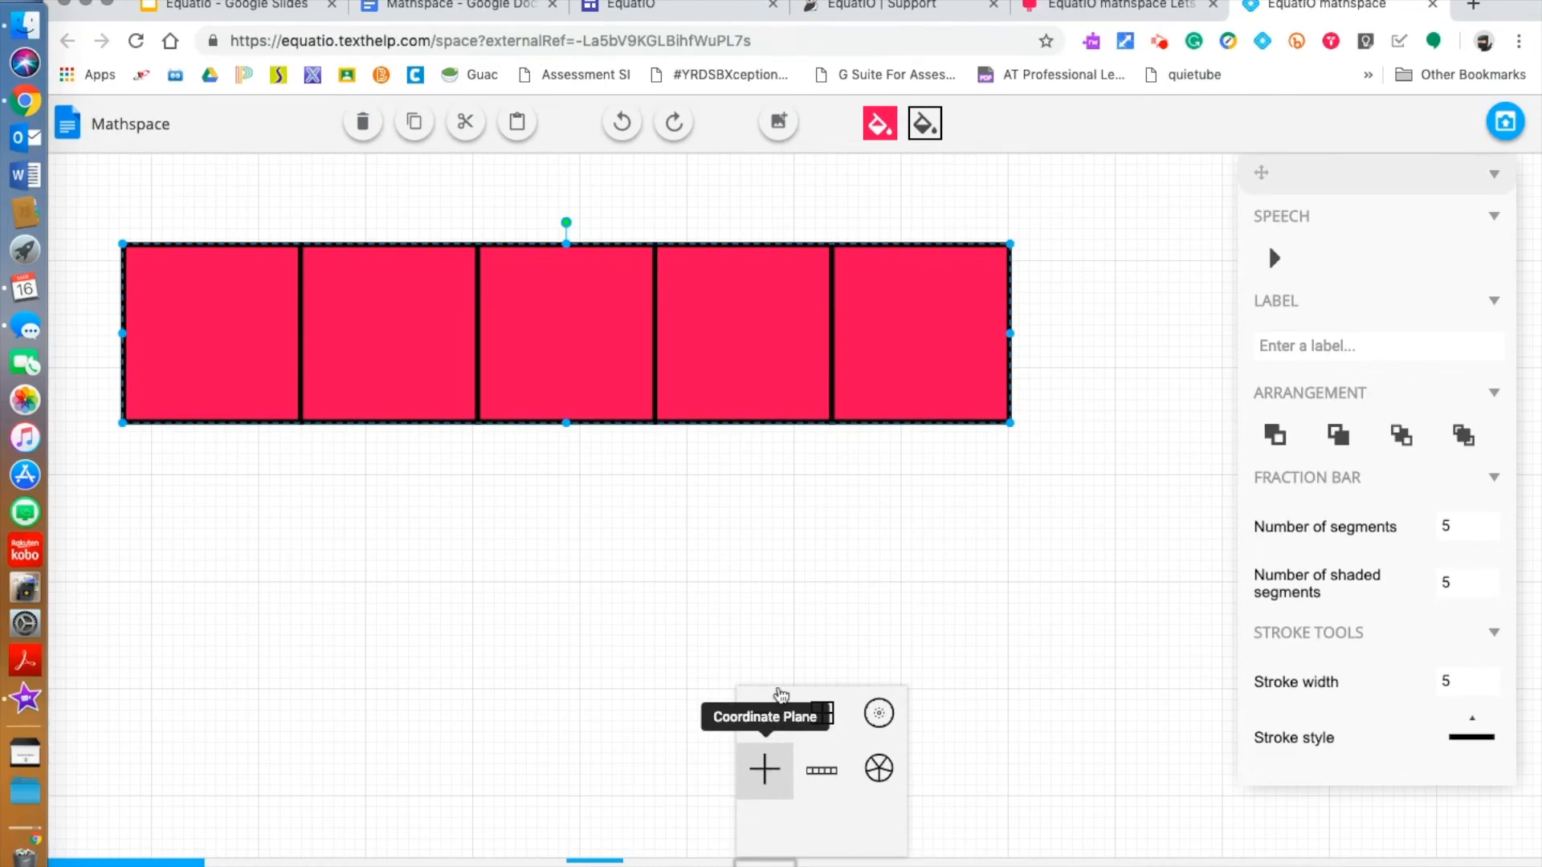
click(643, 623)
click(929, 416)
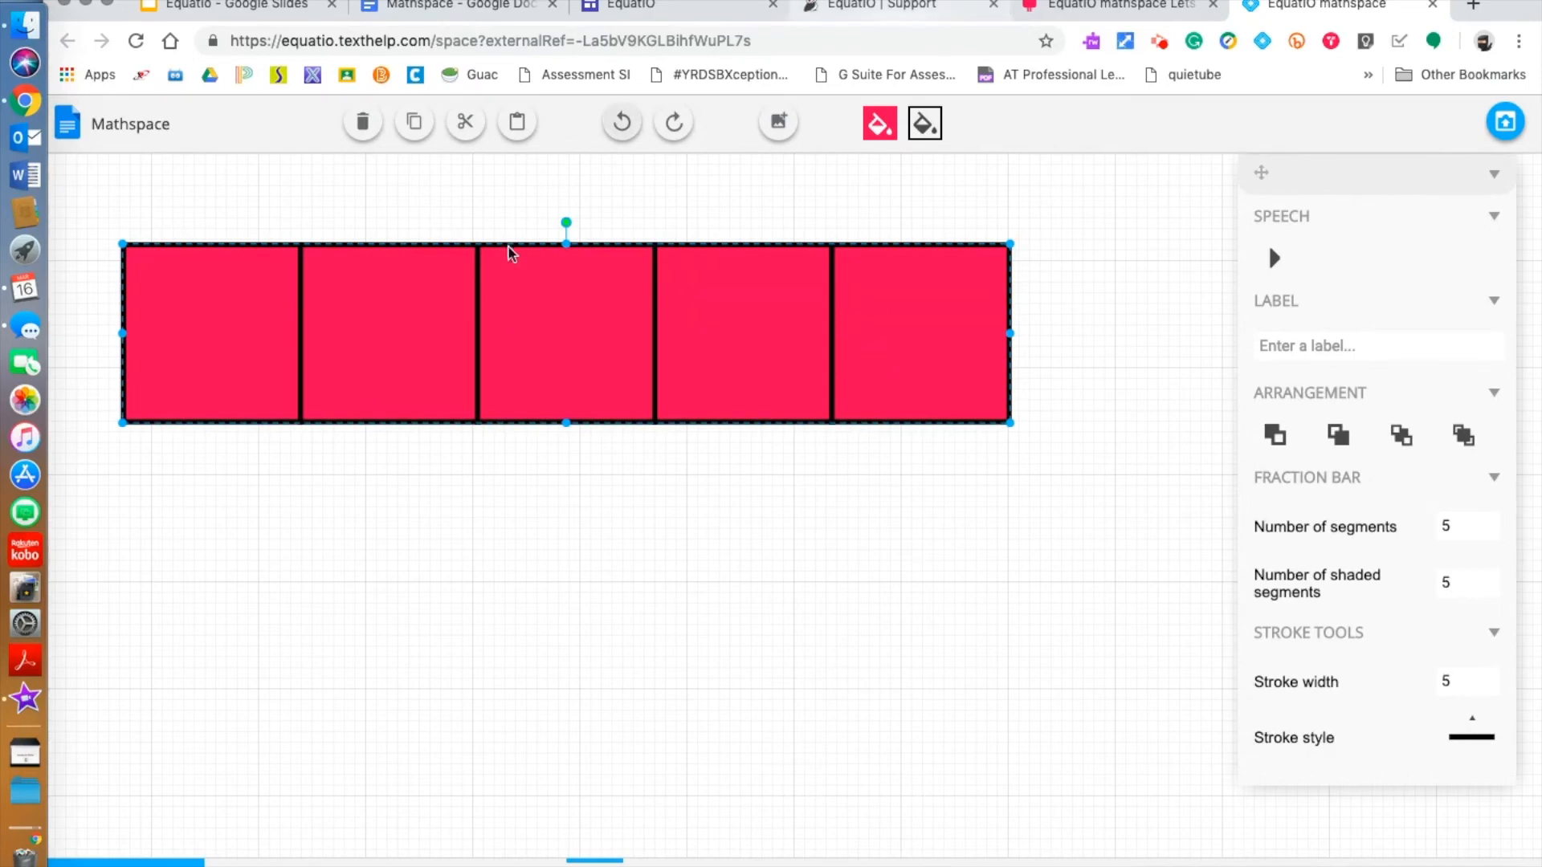
click(456, 8)
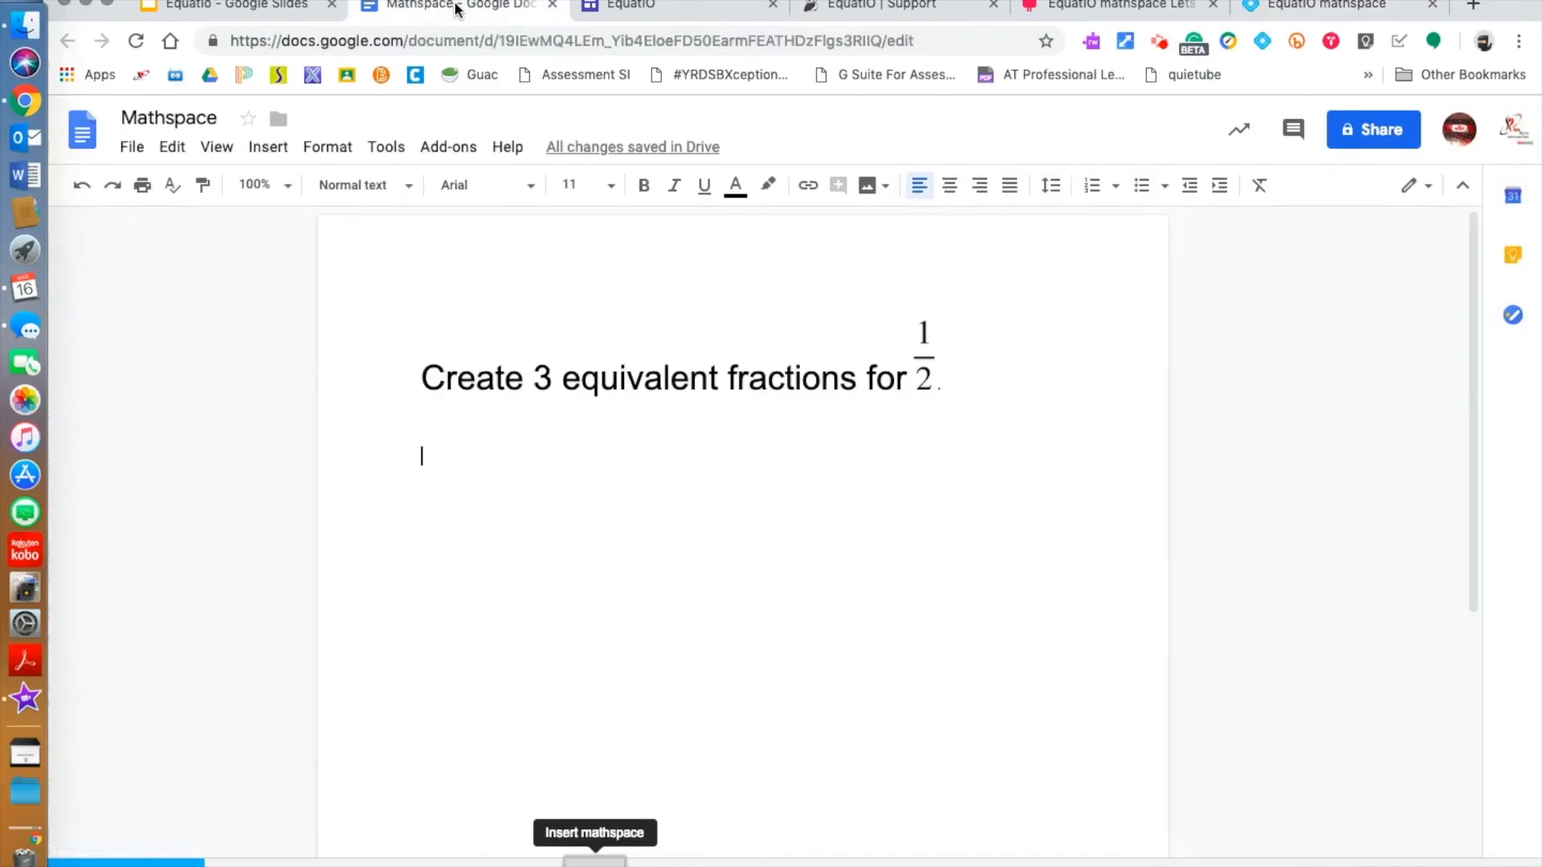
click(1323, 14)
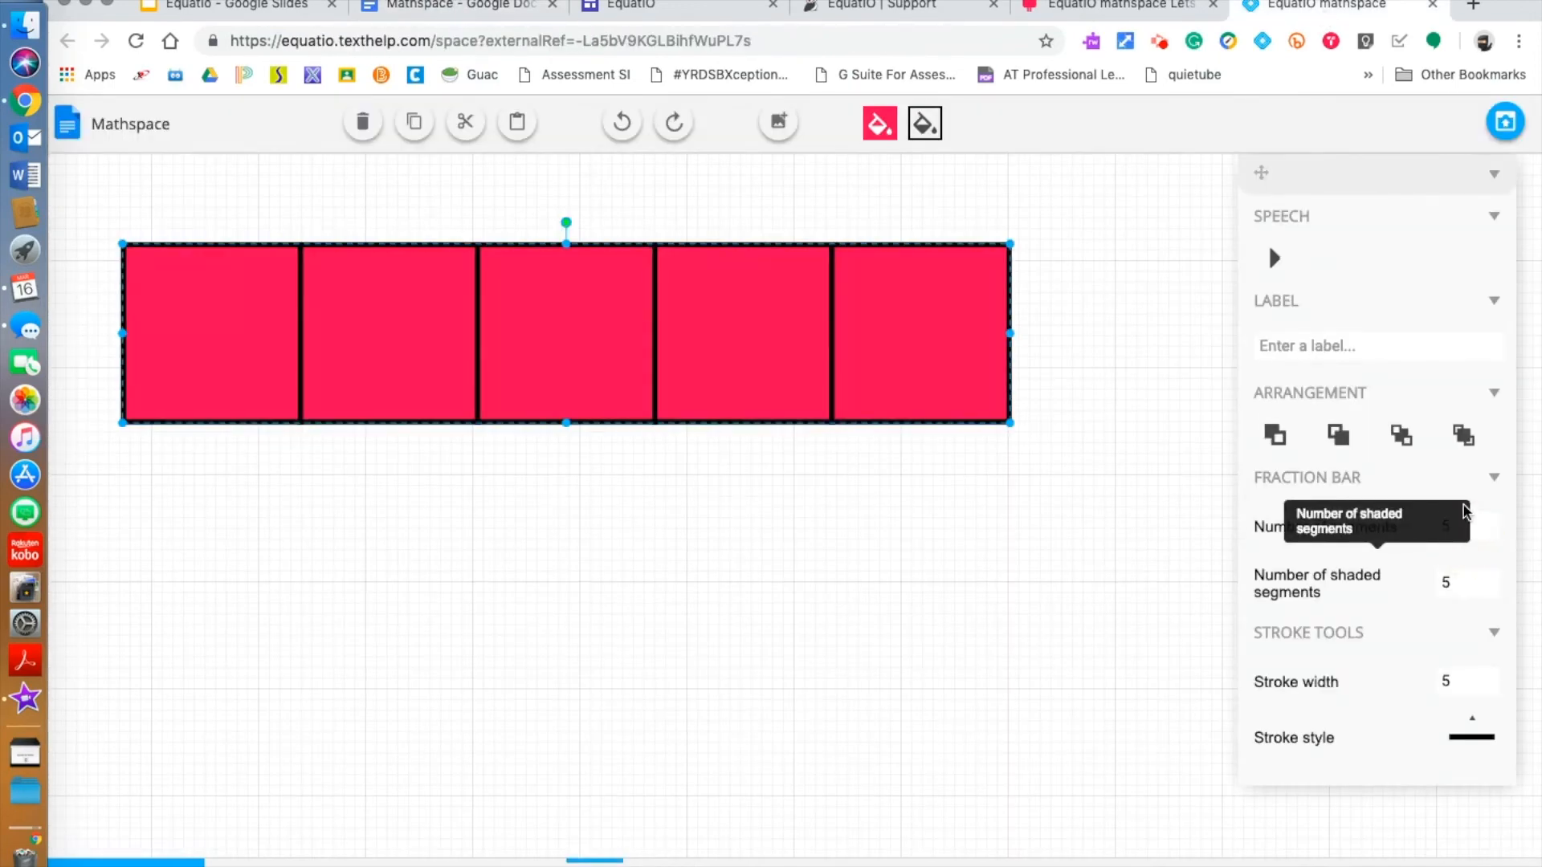
Step: Set the selected fraction bar to 2 segments with 1 shaded
double_click(1423, 528)
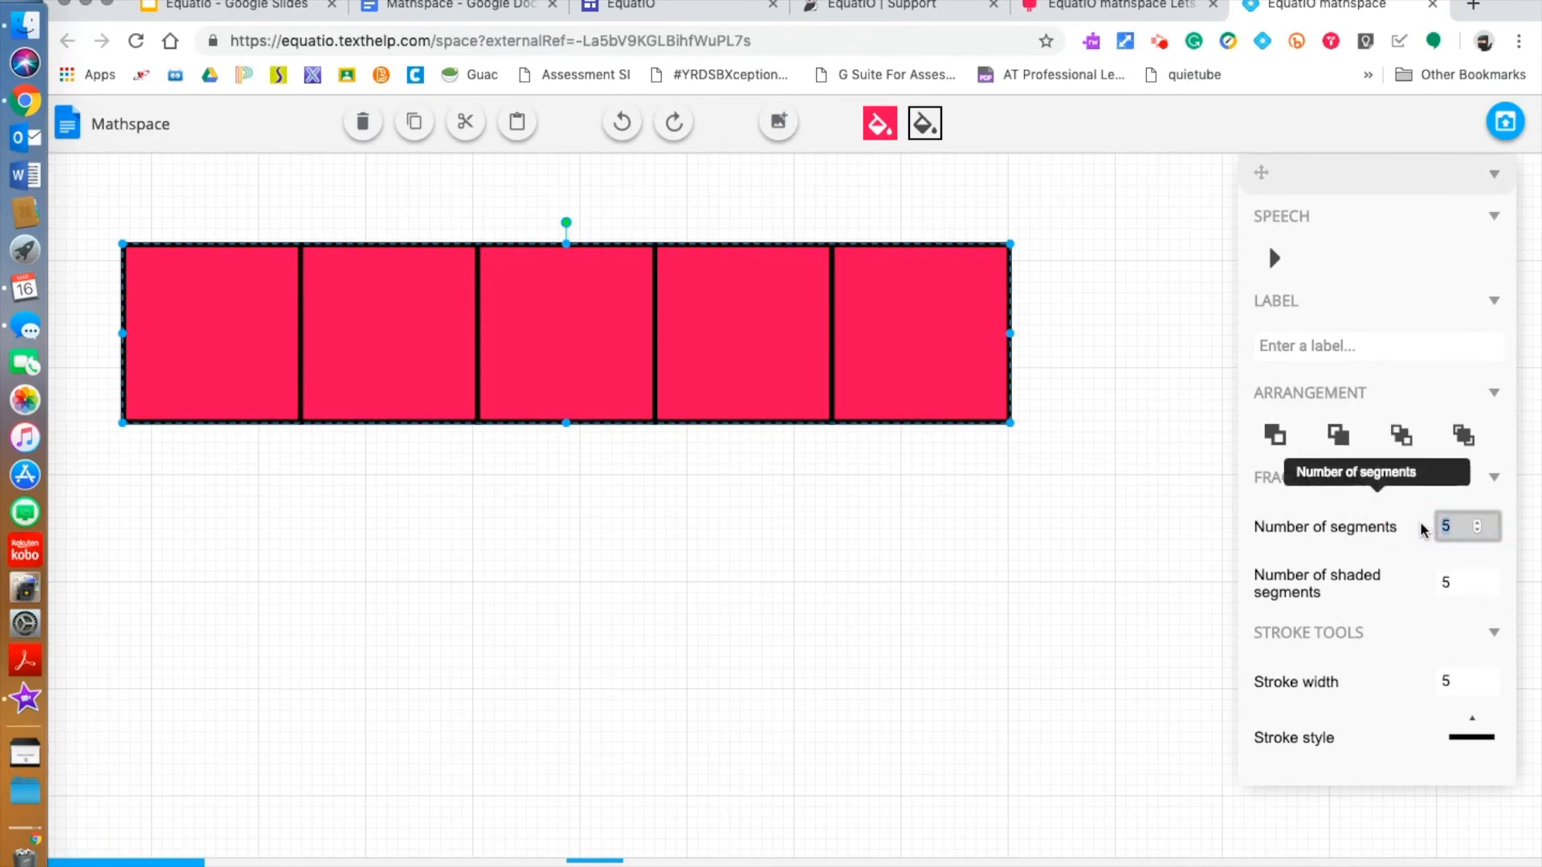
text(2)
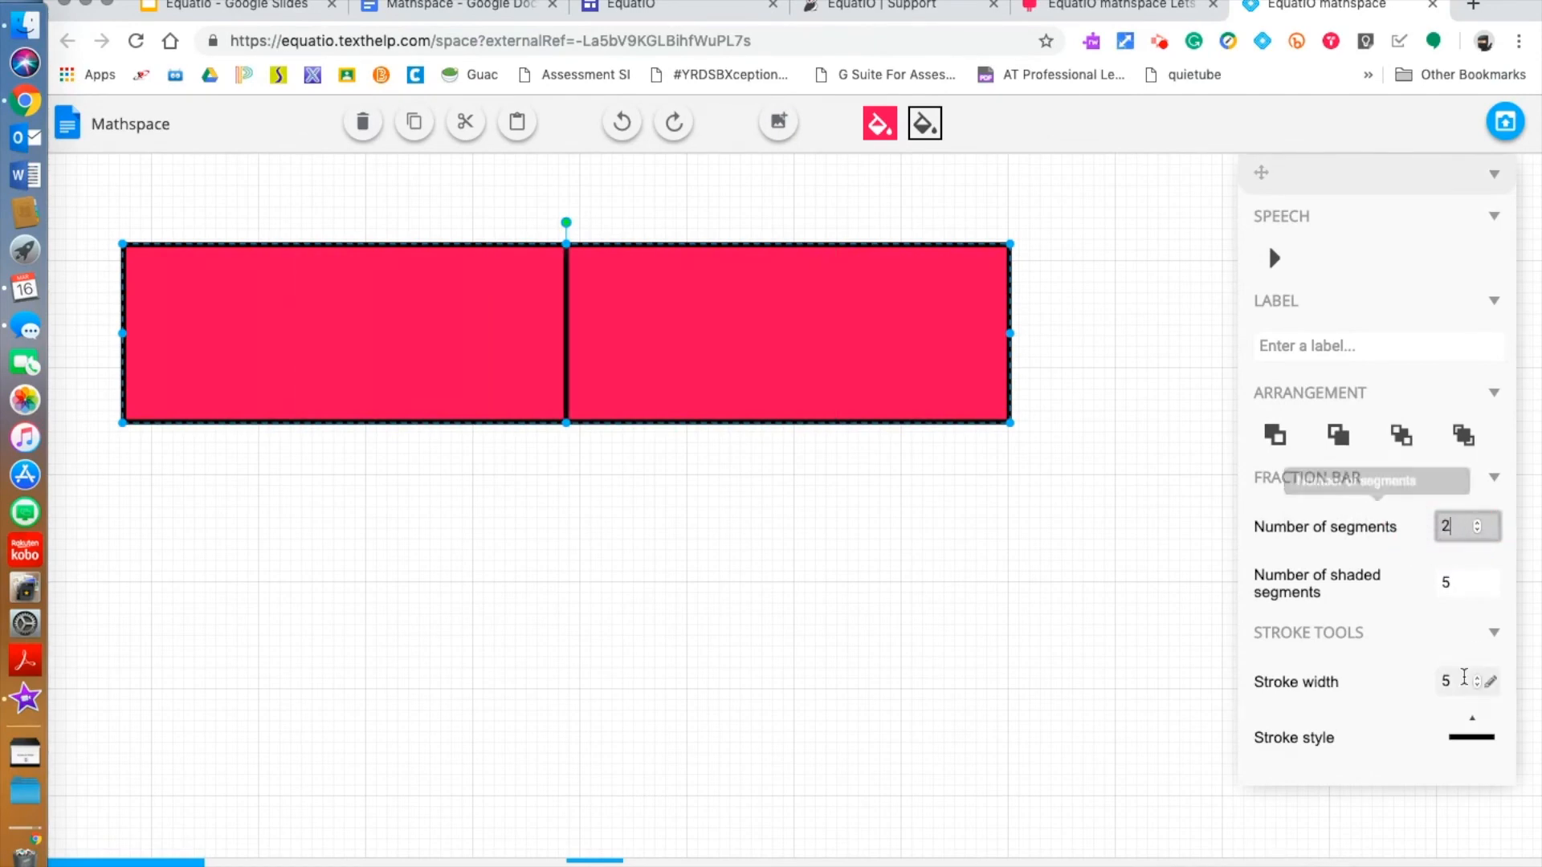
click(1452, 580)
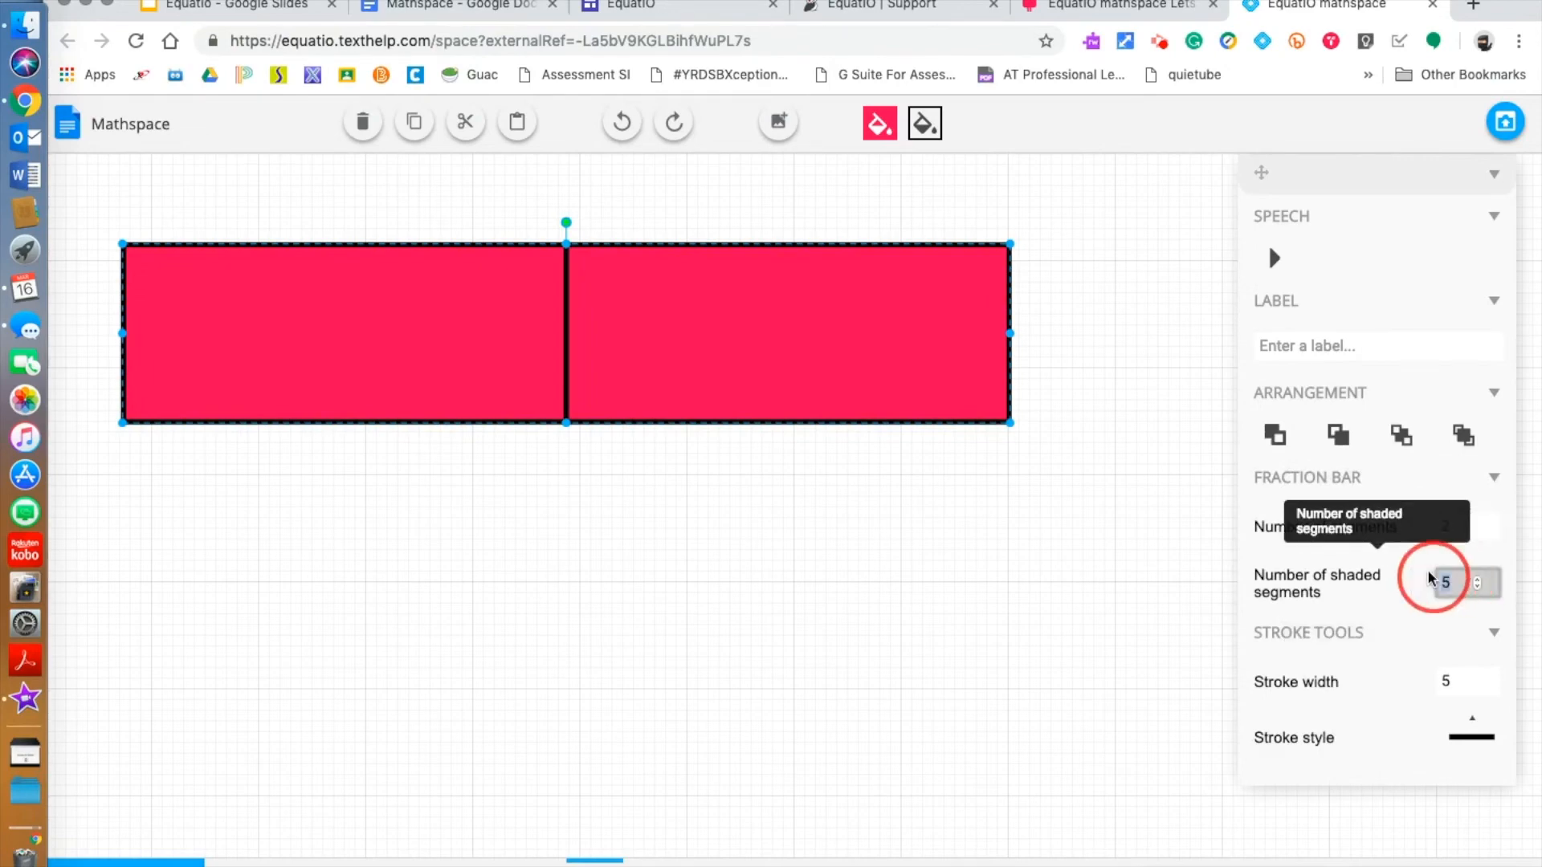
text(1)
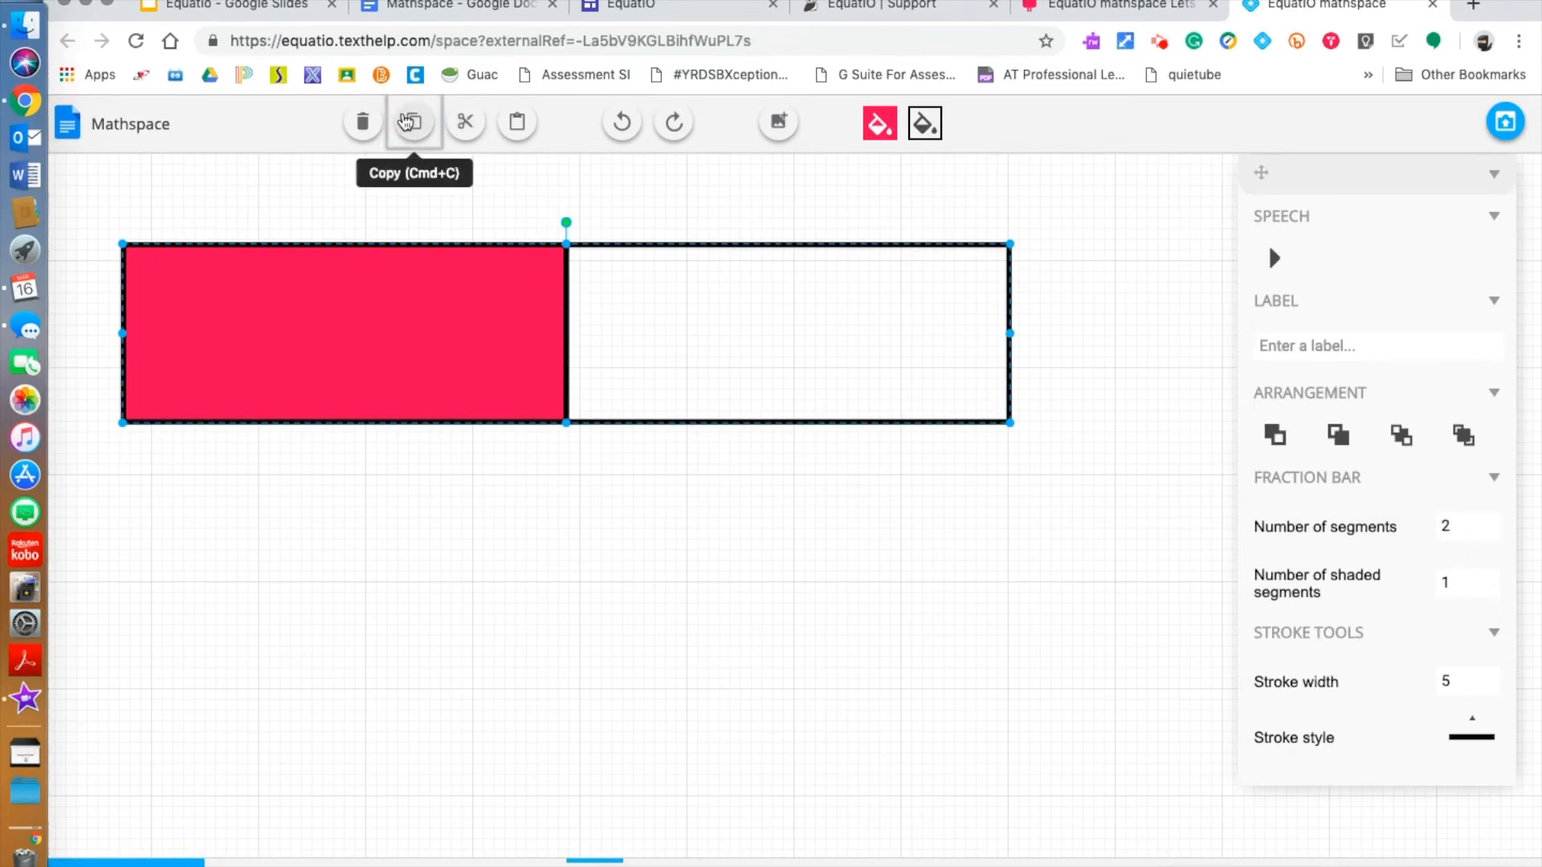
Step: Place a copy of the half-shaded bar directly beneath it and set the copy to 4 segments with 2 shaded
click(431, 641)
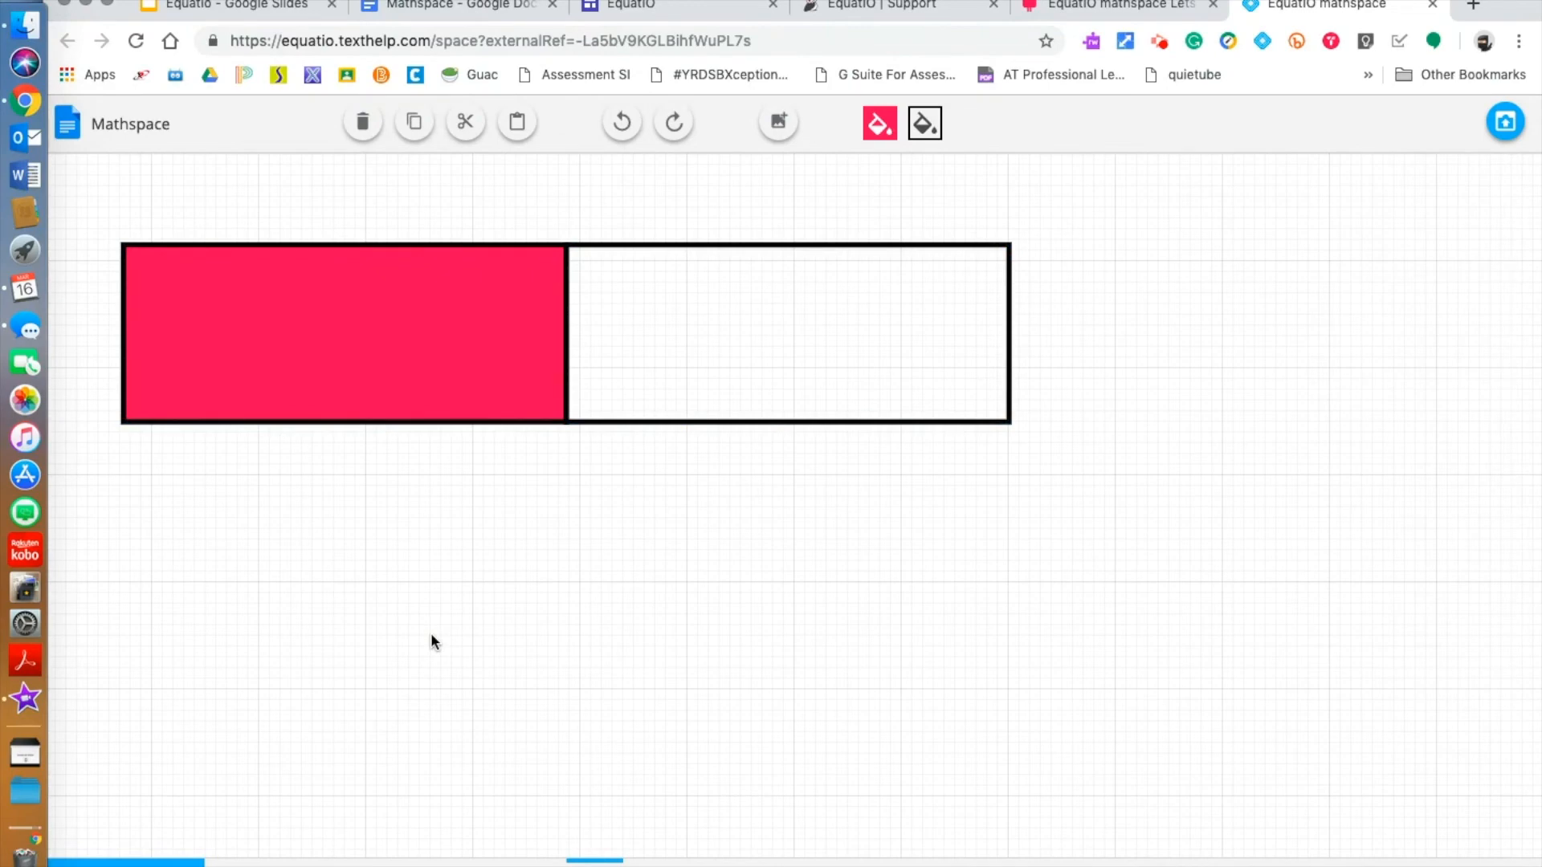
key(super+v)
drag(872, 455, 436, 568)
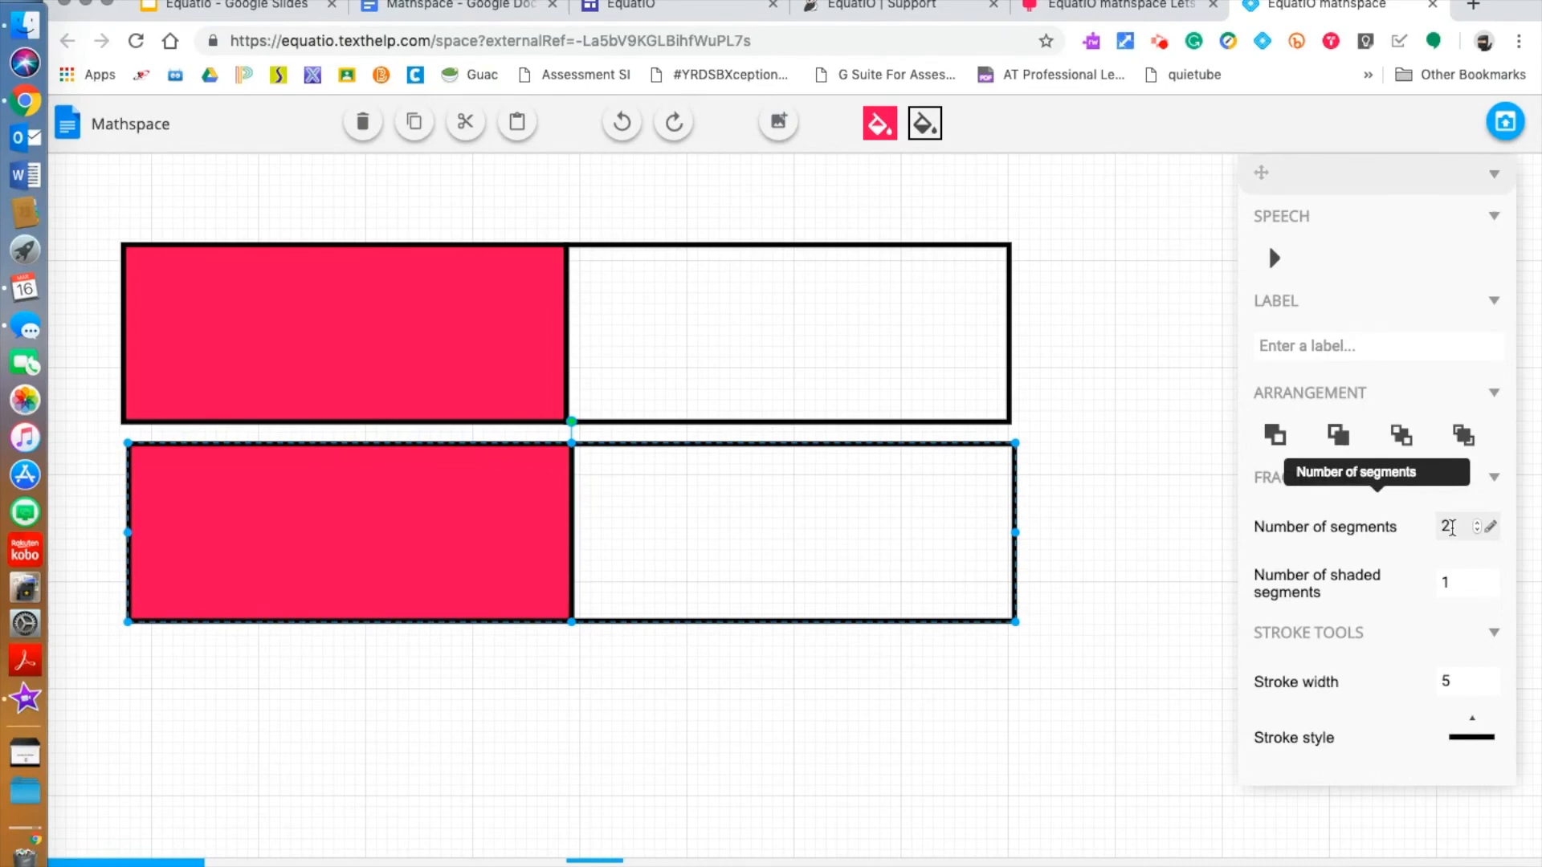
click(1478, 523)
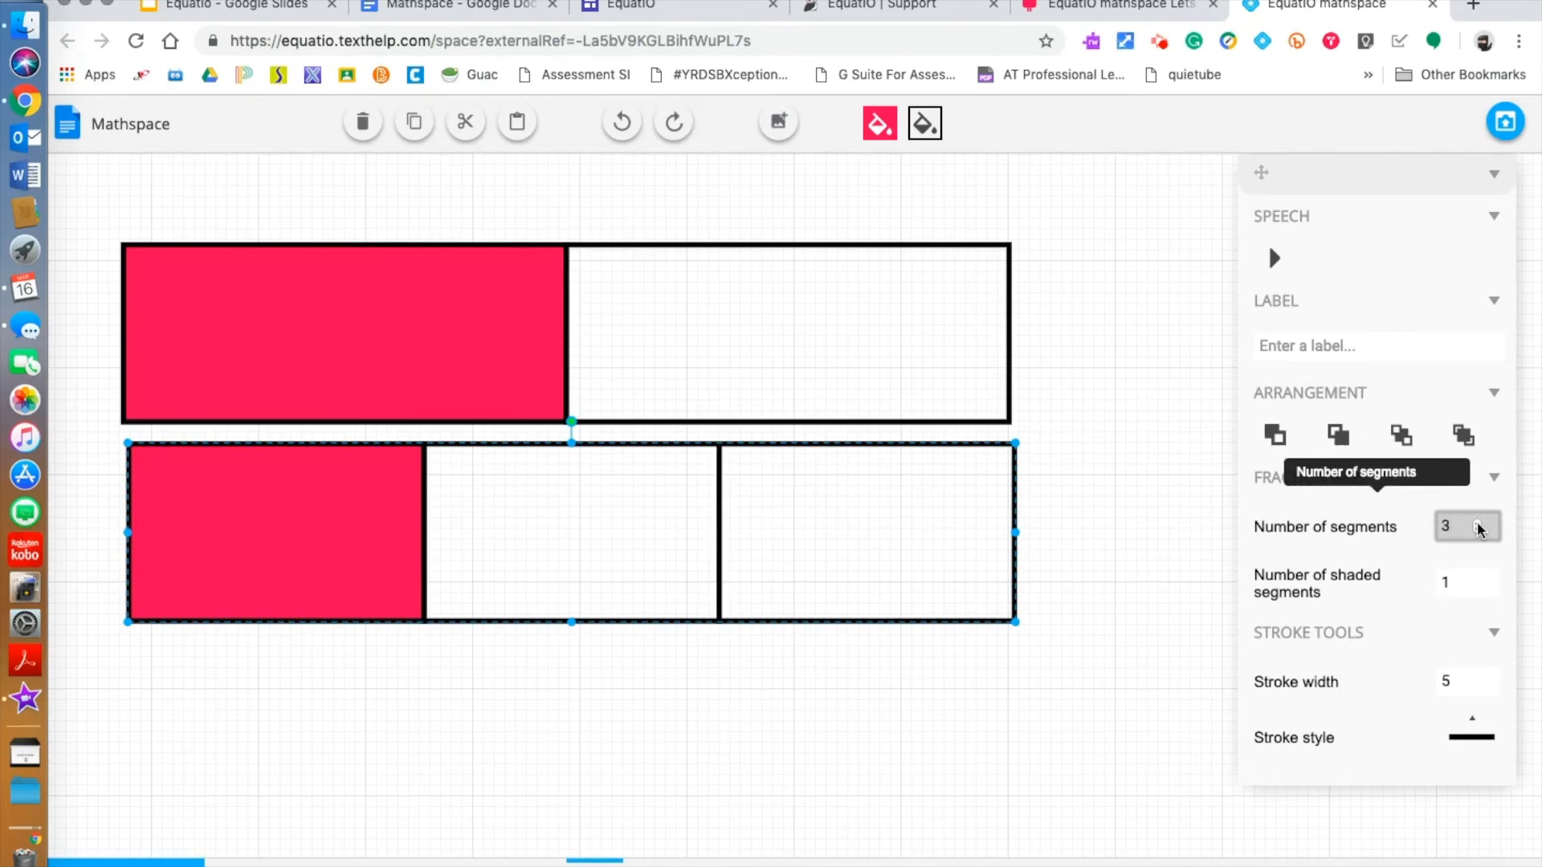
click(1479, 523)
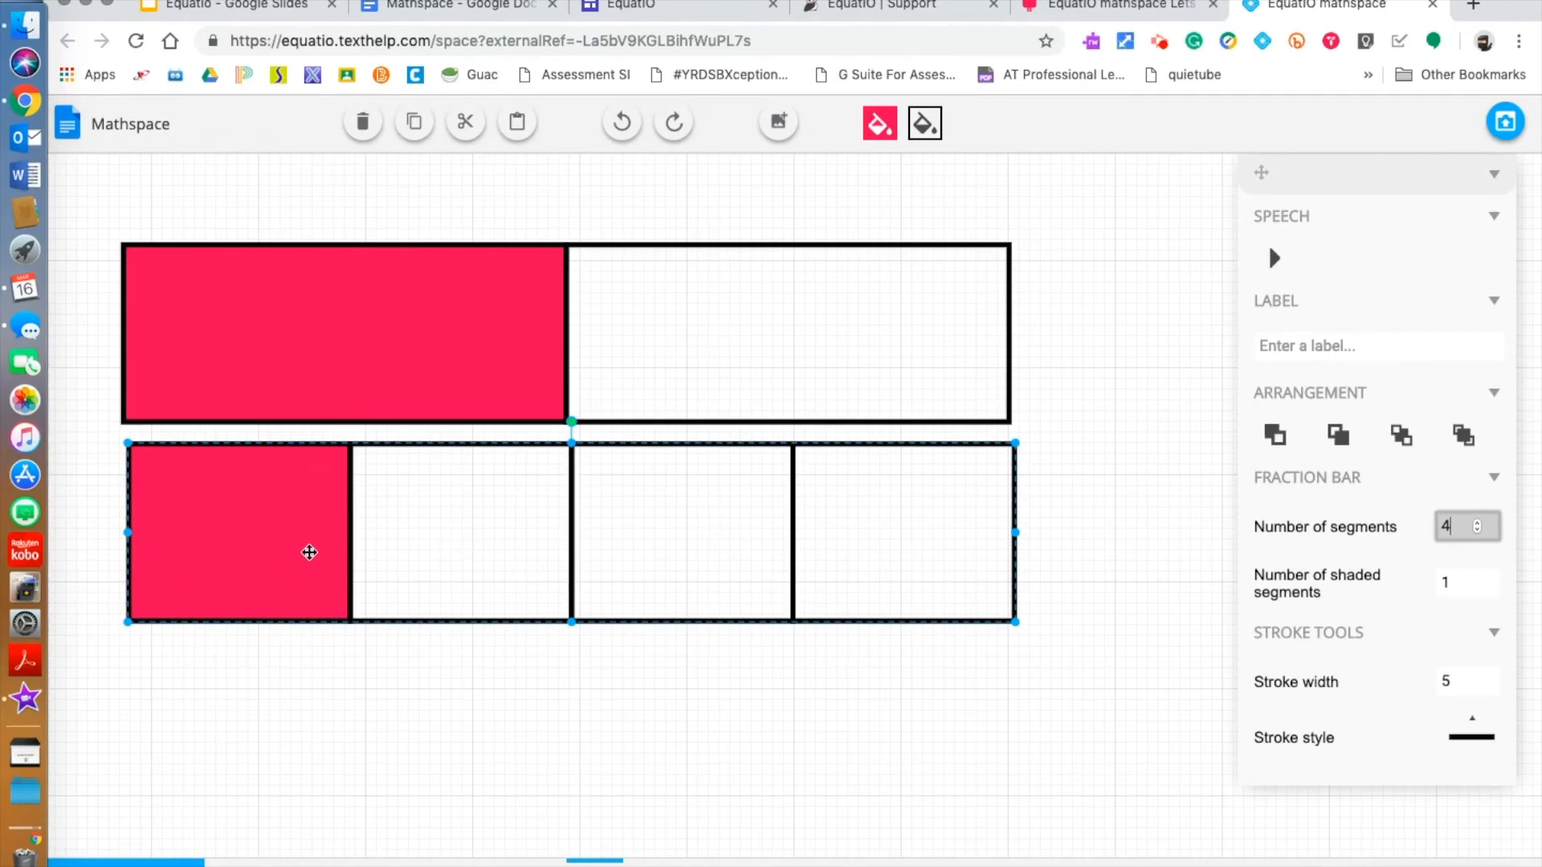
click(1478, 580)
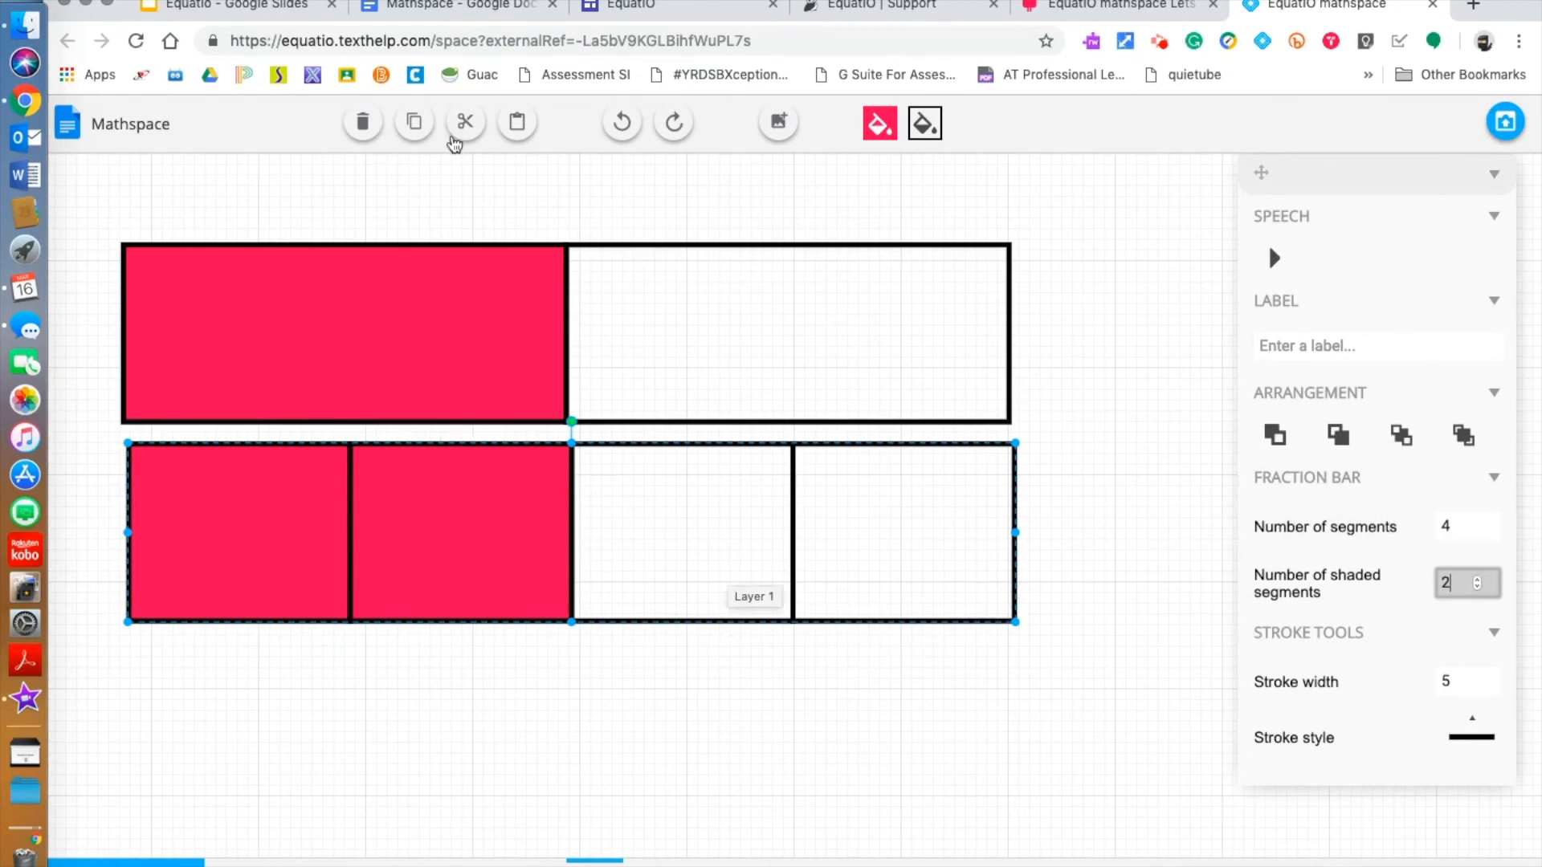
Step: Duplicate the four-segment fraction bar and place the copy directly beneath it as a third row
click(526, 663)
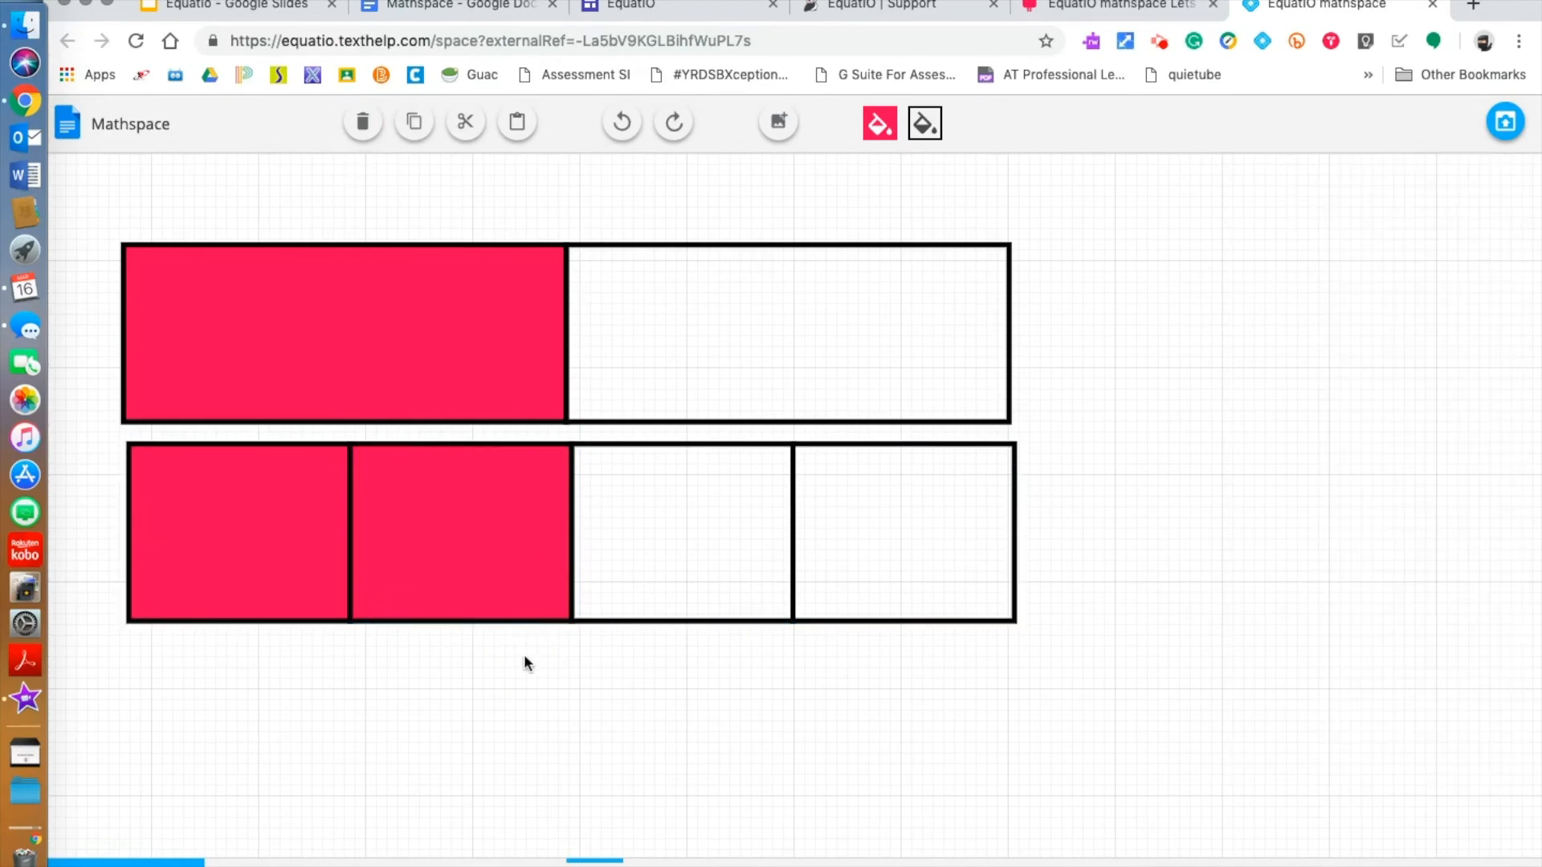
key(super+v)
drag(871, 654, 457, 757)
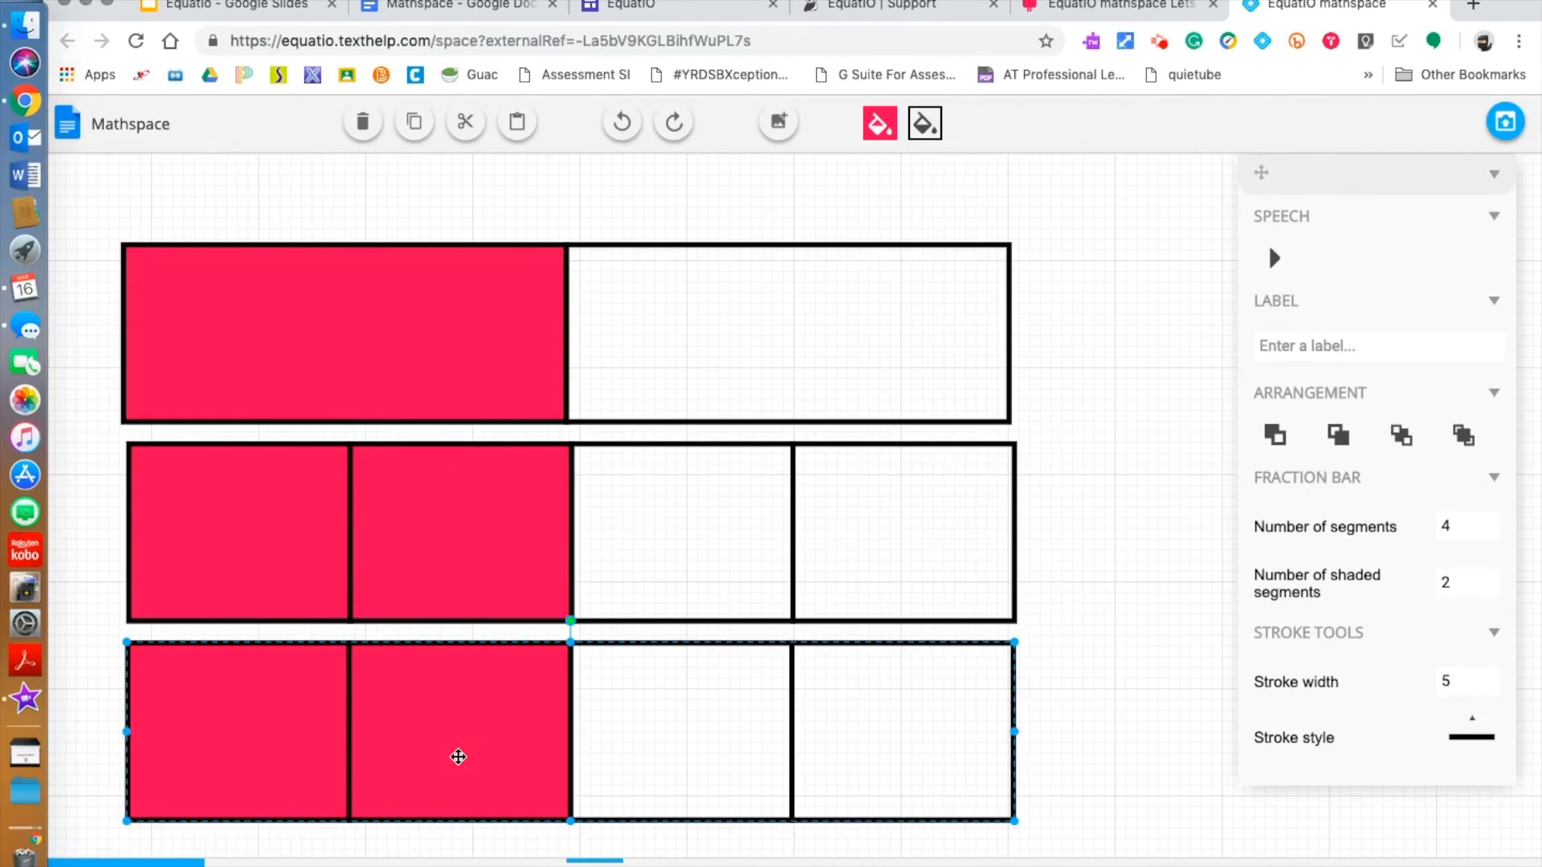
drag(689, 340, 702, 340)
click(1467, 526)
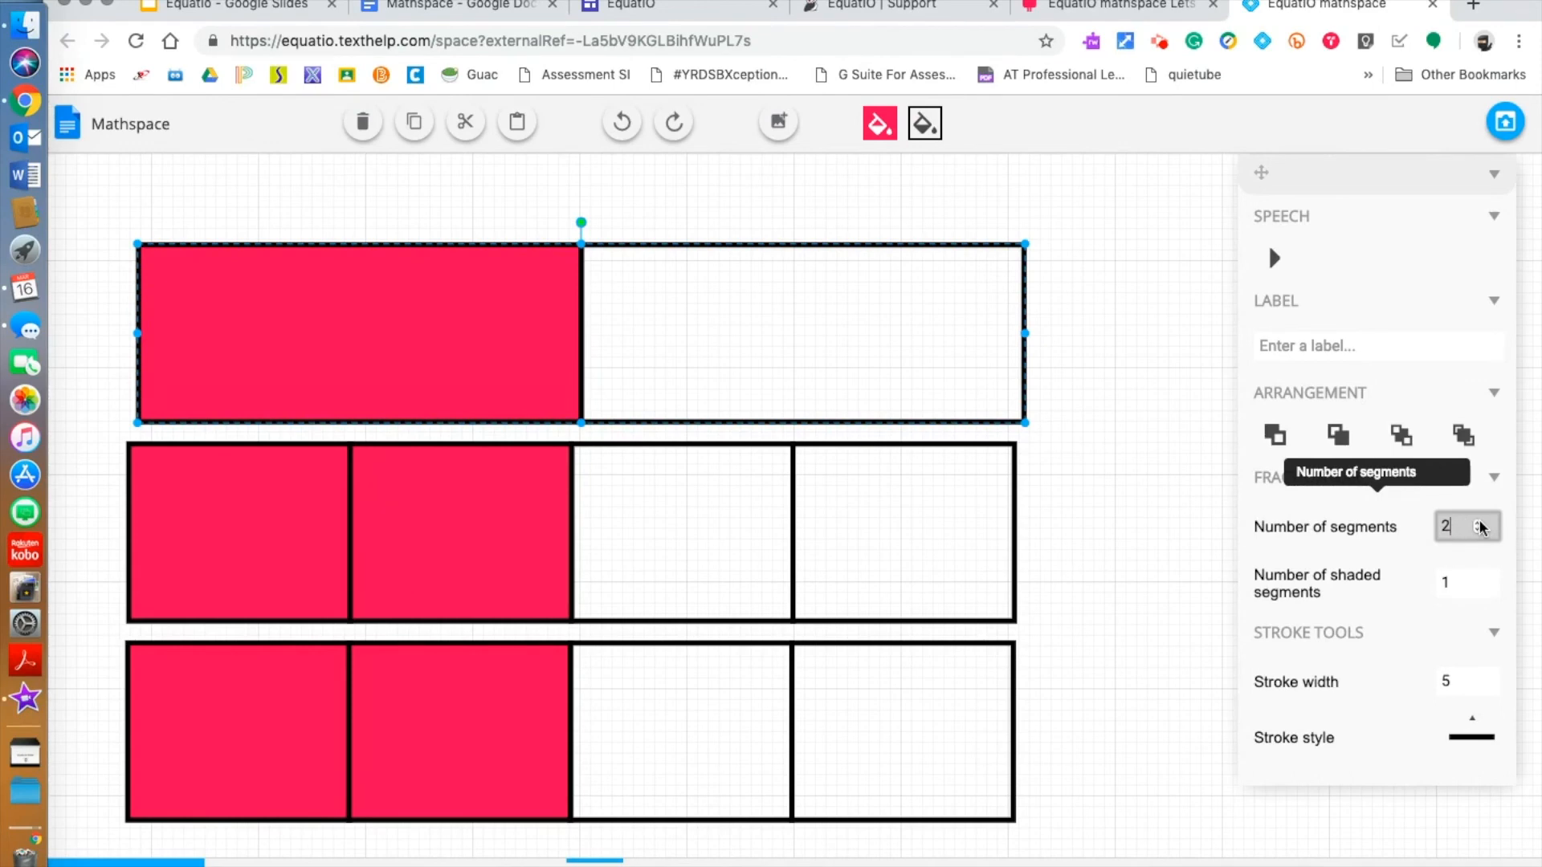
click(1478, 523)
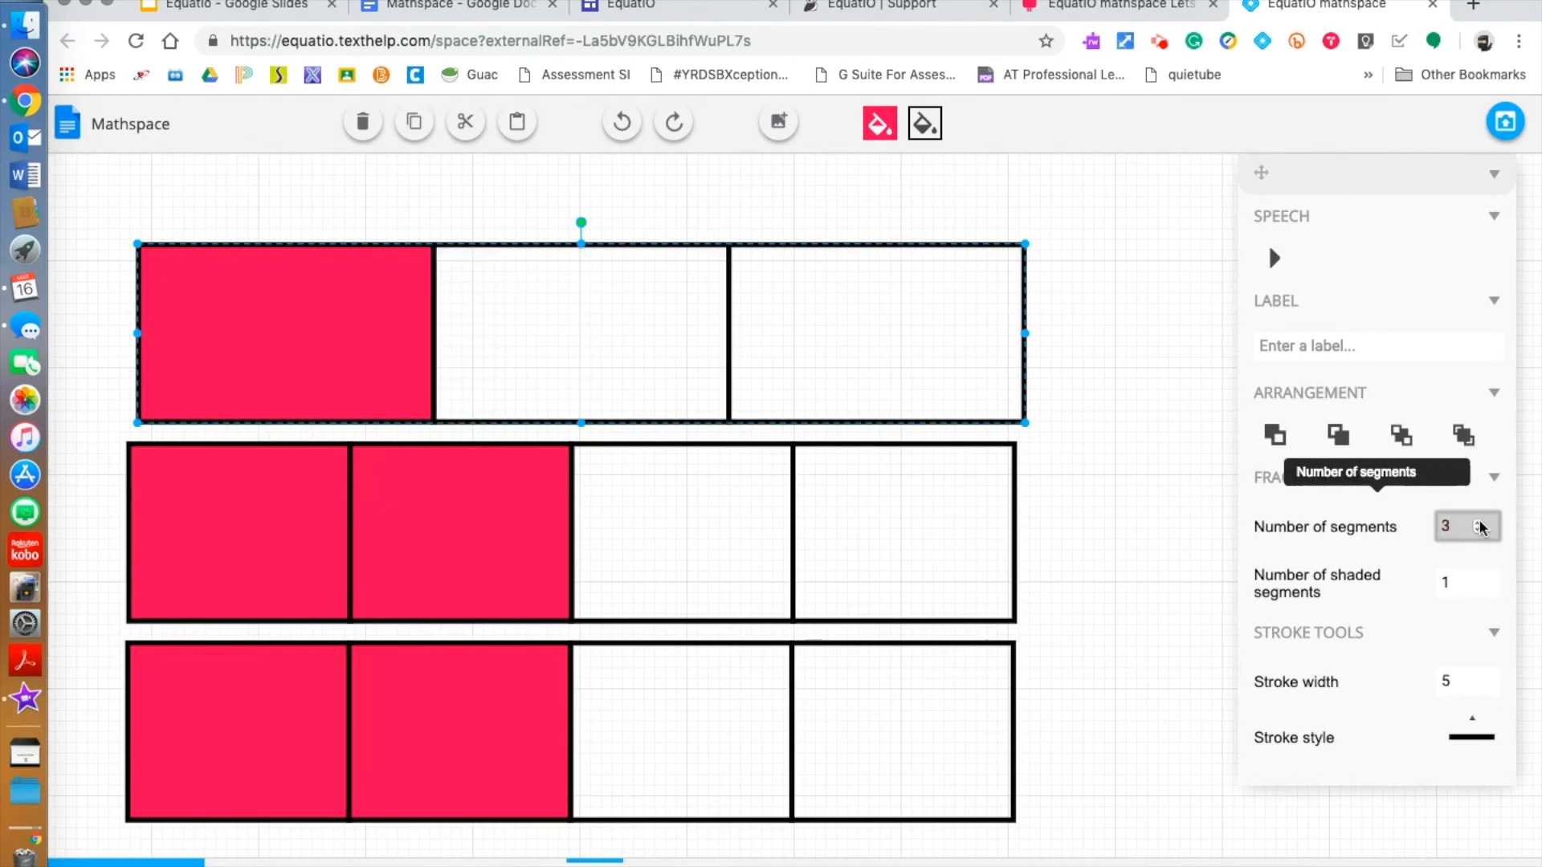
click(1476, 532)
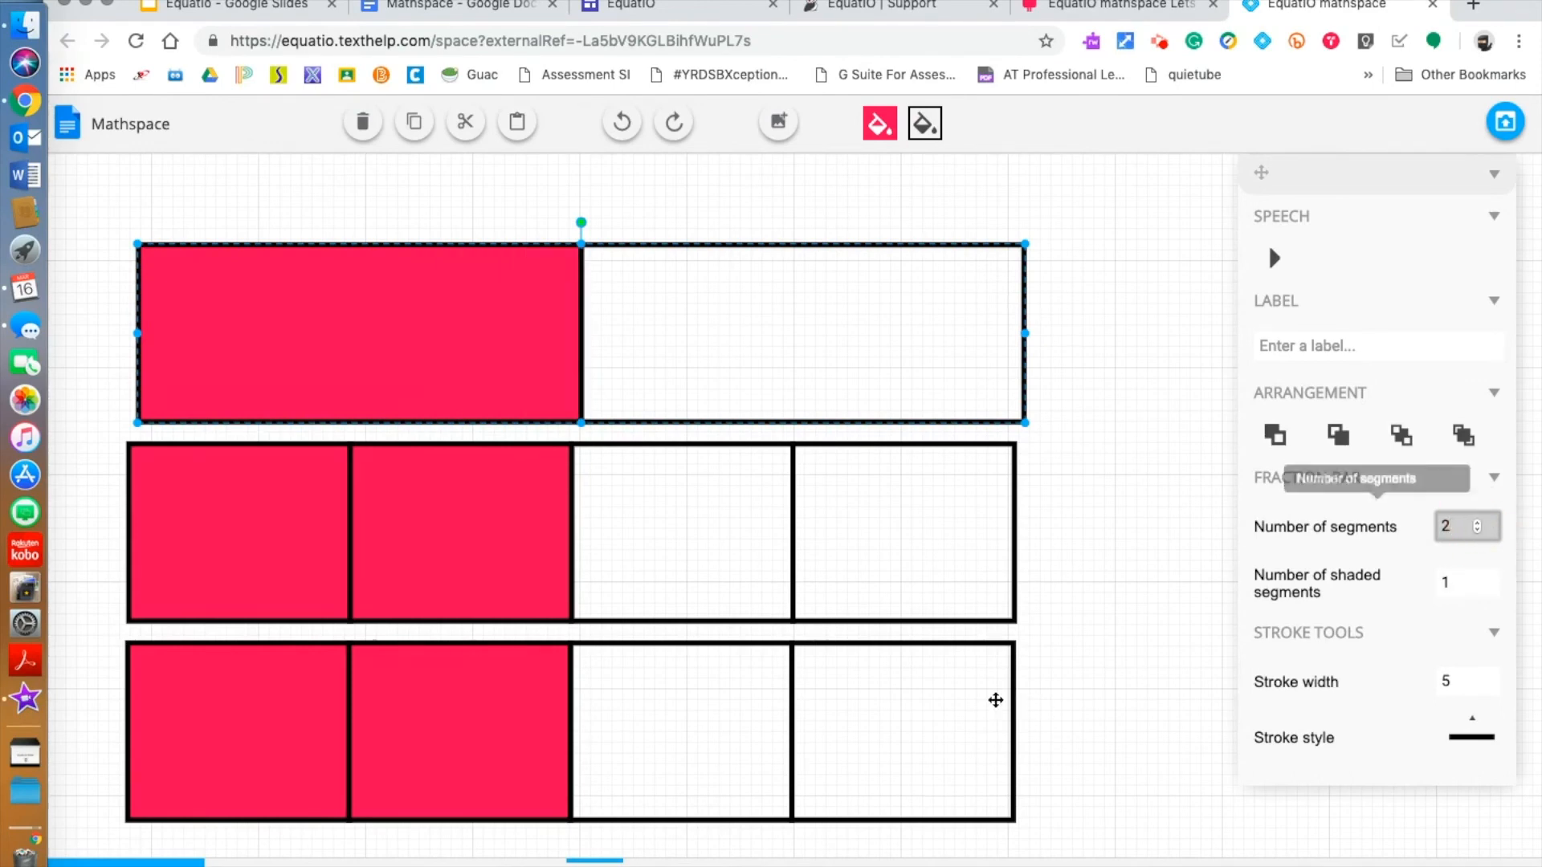
Step: Set the lowest fraction bar to 6 segments with 3 shaded, and align the two-segment bar with the bars beneath it
click(994, 700)
click(1477, 522)
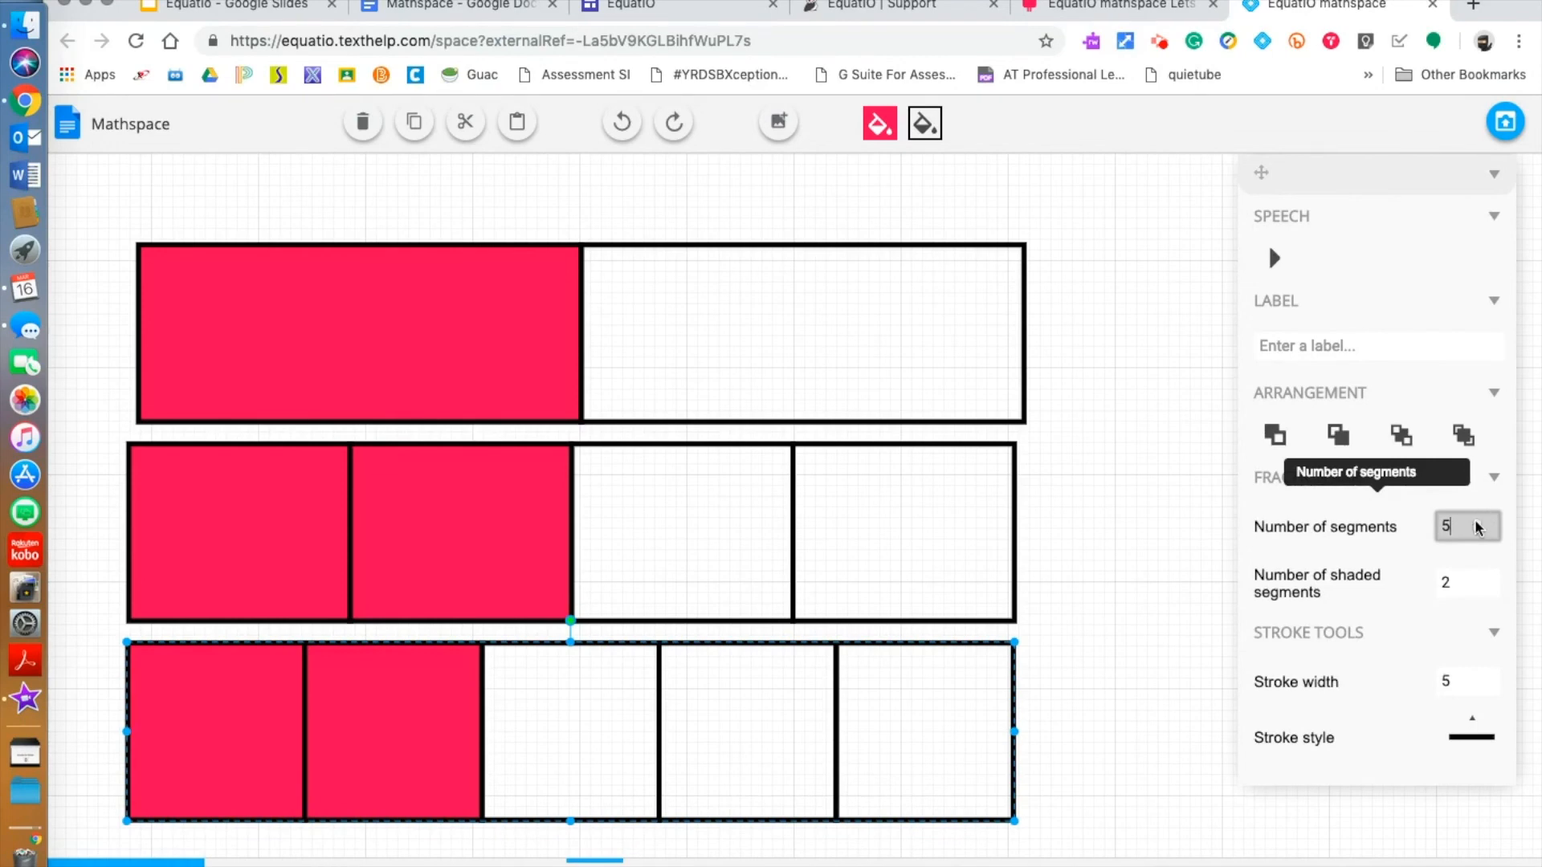
click(1476, 523)
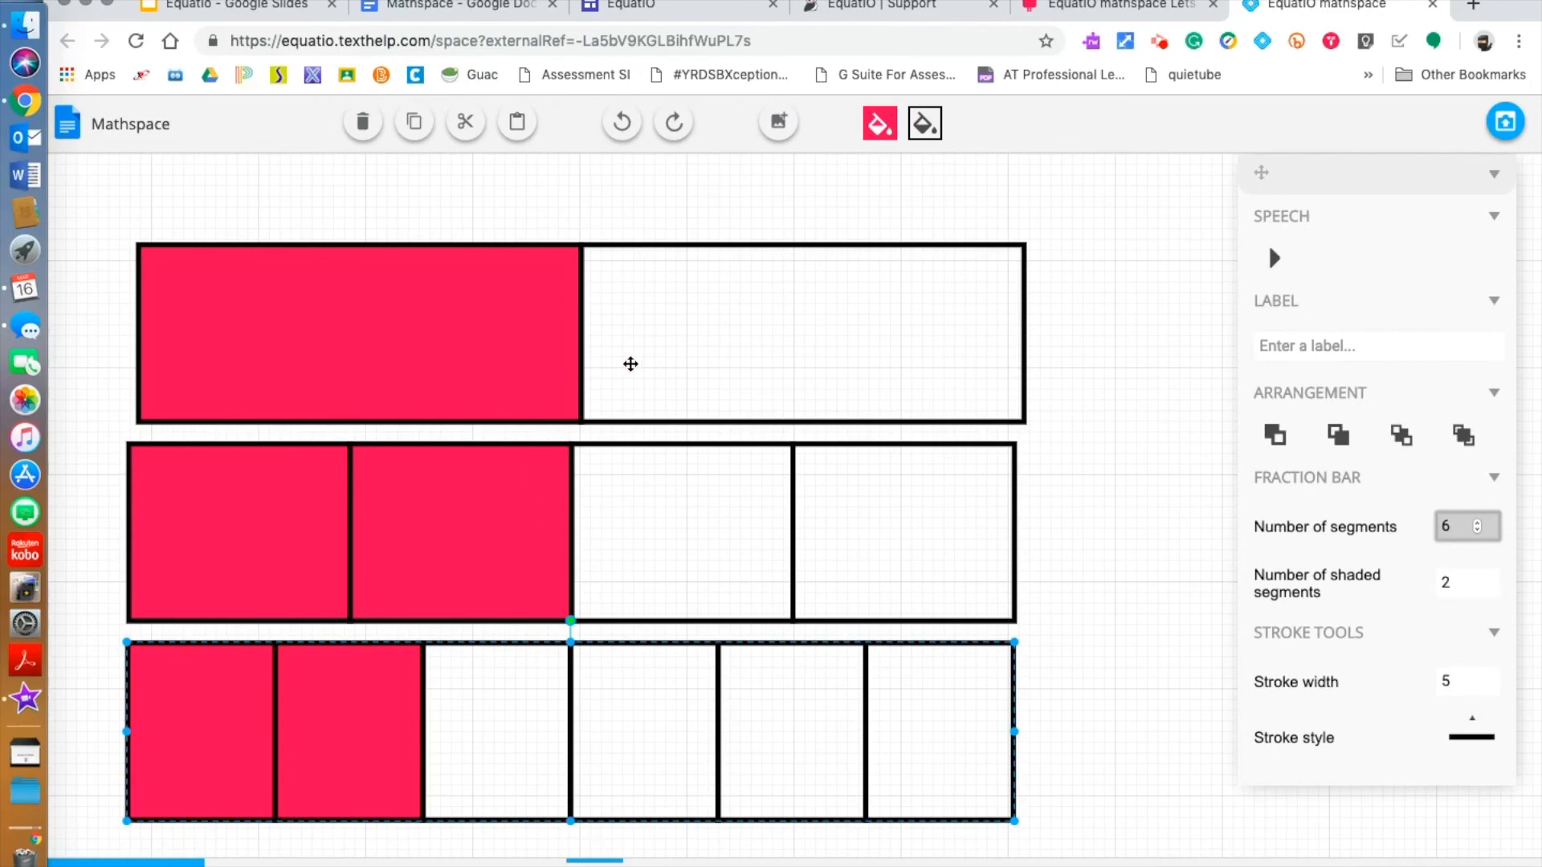
drag(627, 364, 619, 363)
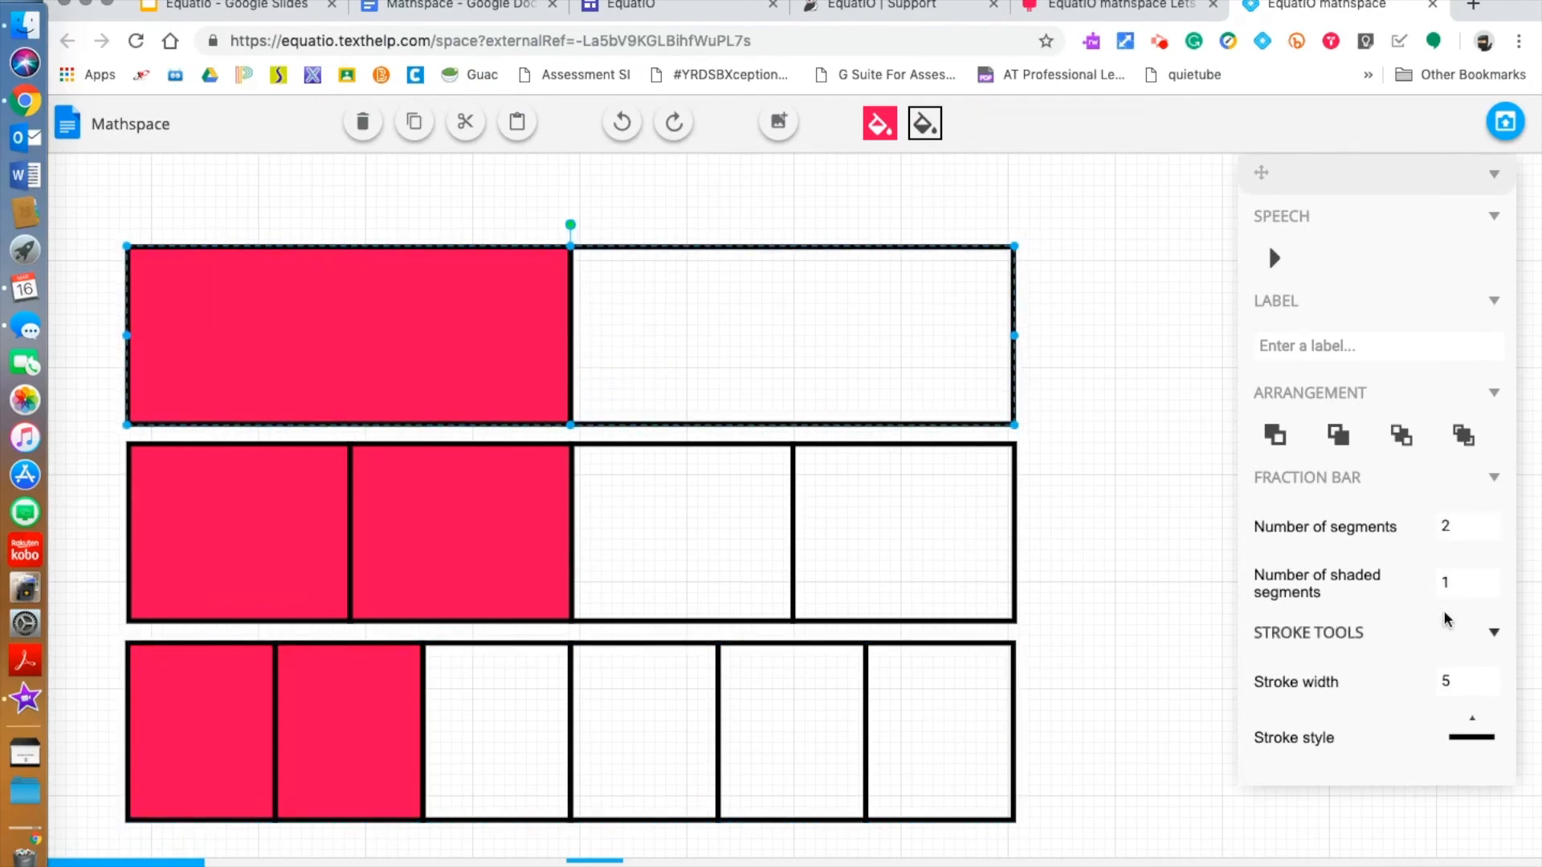
click(774, 730)
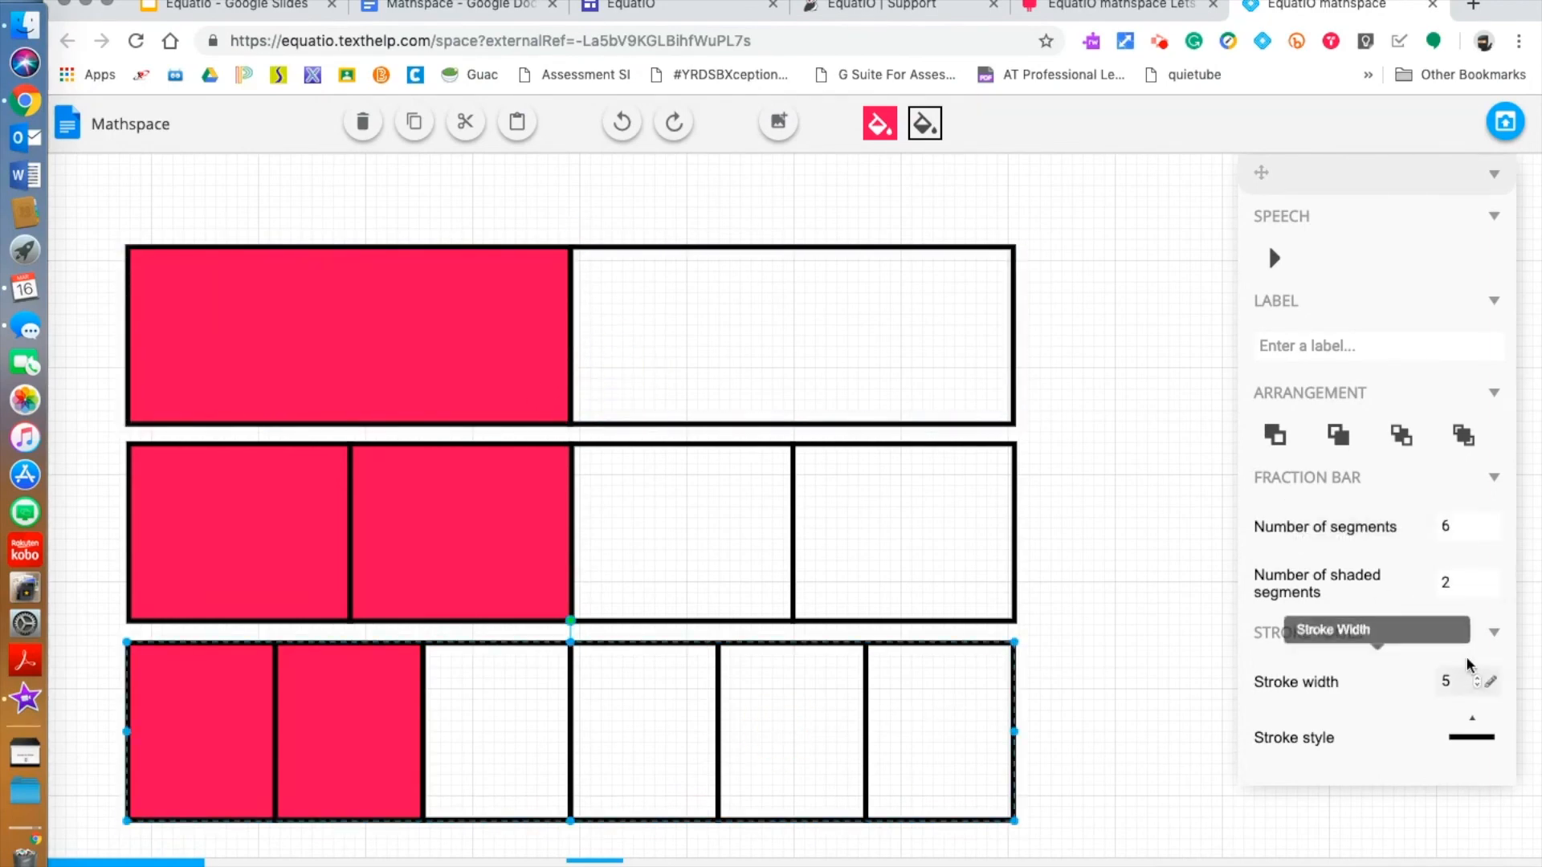
click(1479, 580)
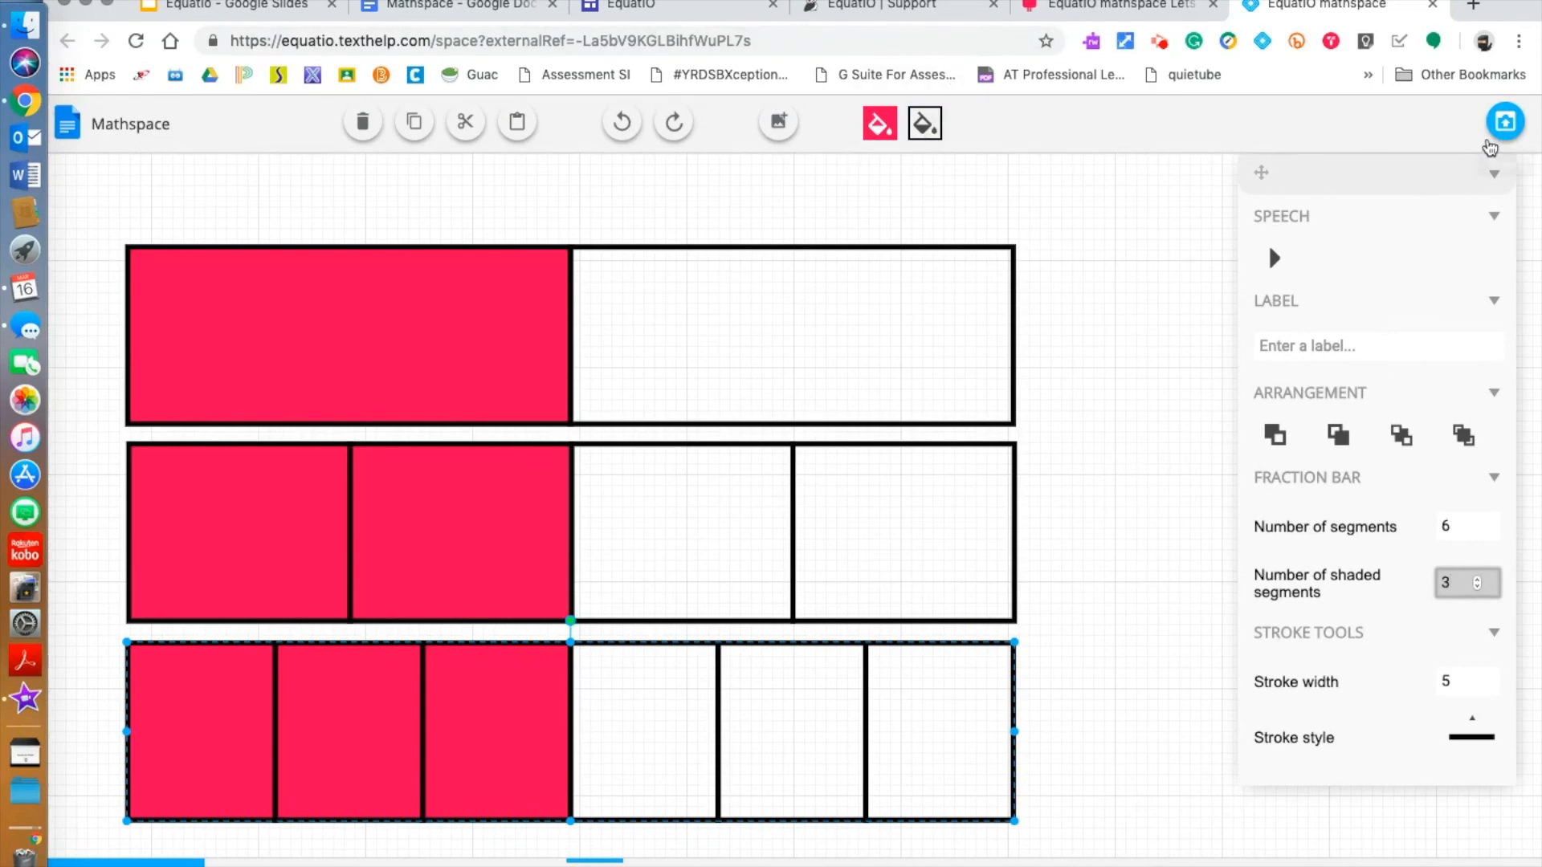
Step: Insert the finished mathspace with the three fraction bars into the Google Docs document
click(1514, 128)
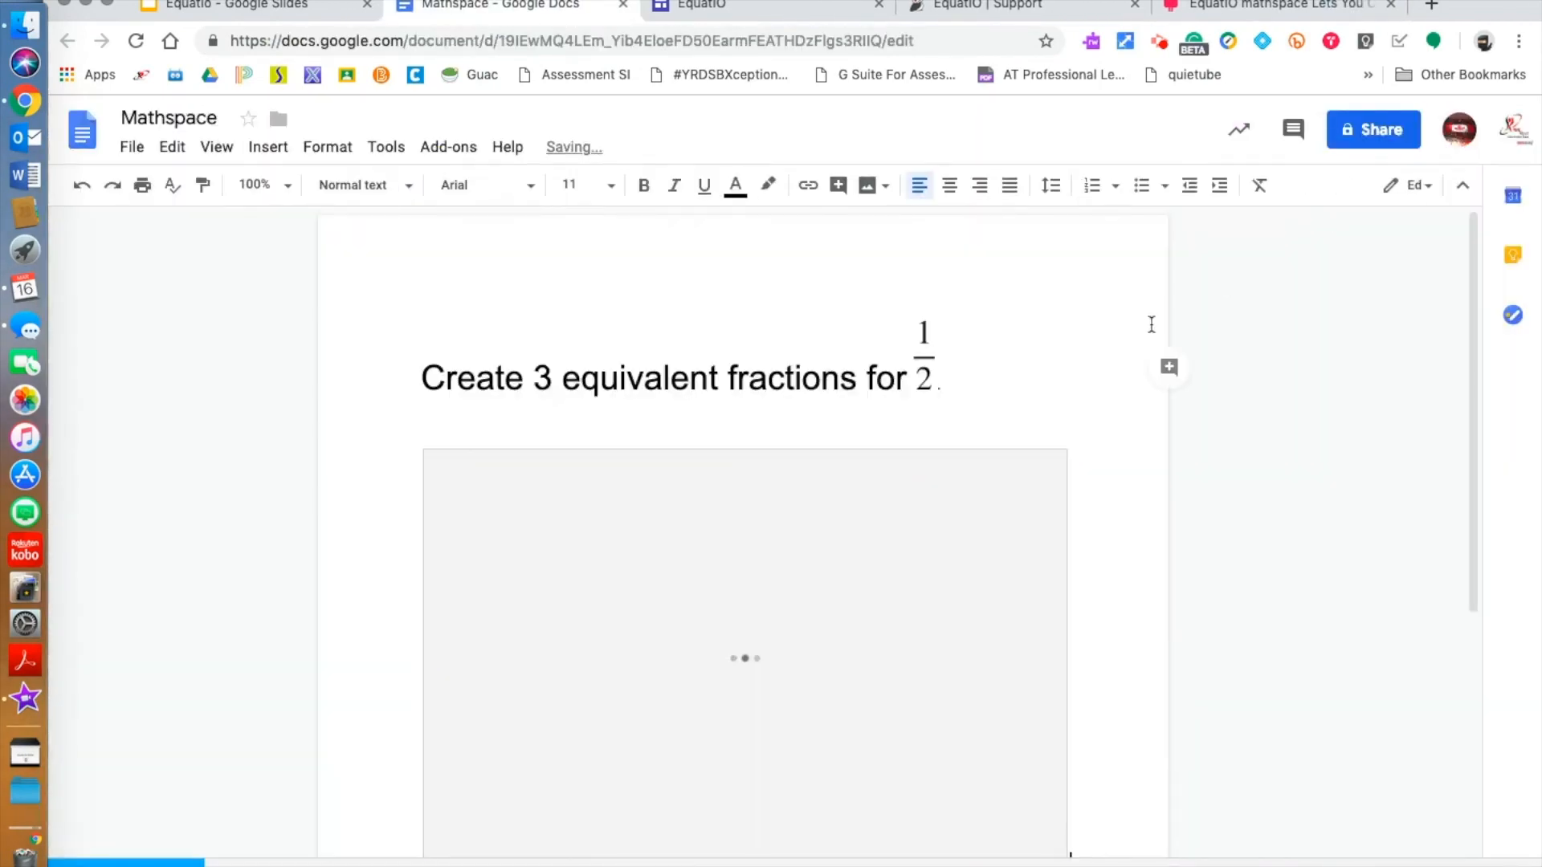
scroll(1150, 321, down, 4)
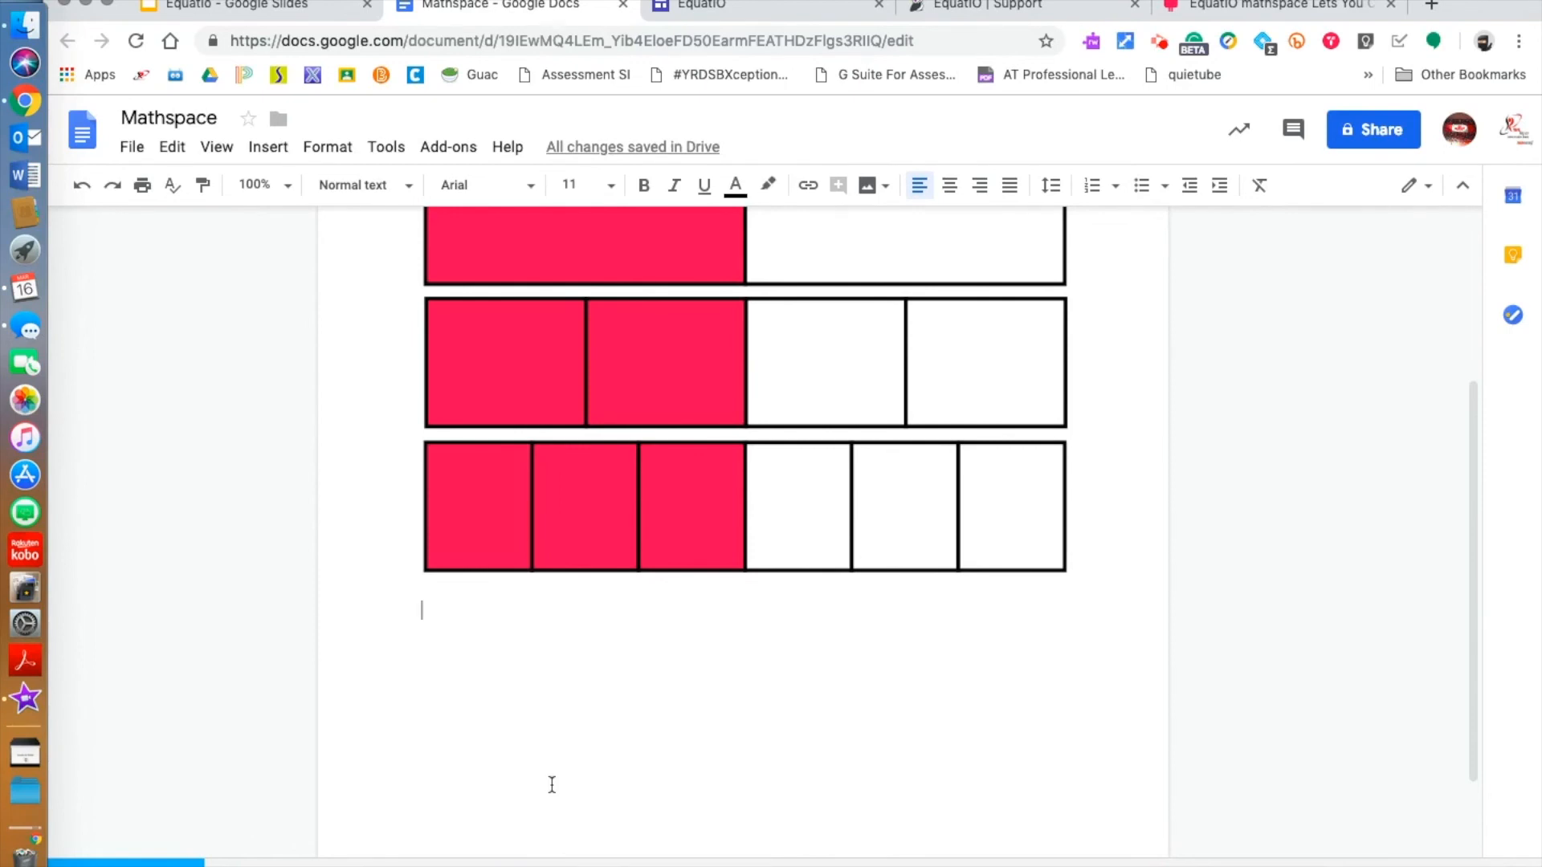
Step: Write "Two equivelent fractsions for 1/2 is 2/4 and 3/6." as a line of text below the fraction bars
text(Two equivelnet )
text(f)
key(BackSpace)
key(BackSpace)
key(BackSpace)
key(BackSpace)
key(BackSpace)
text(ent fa)
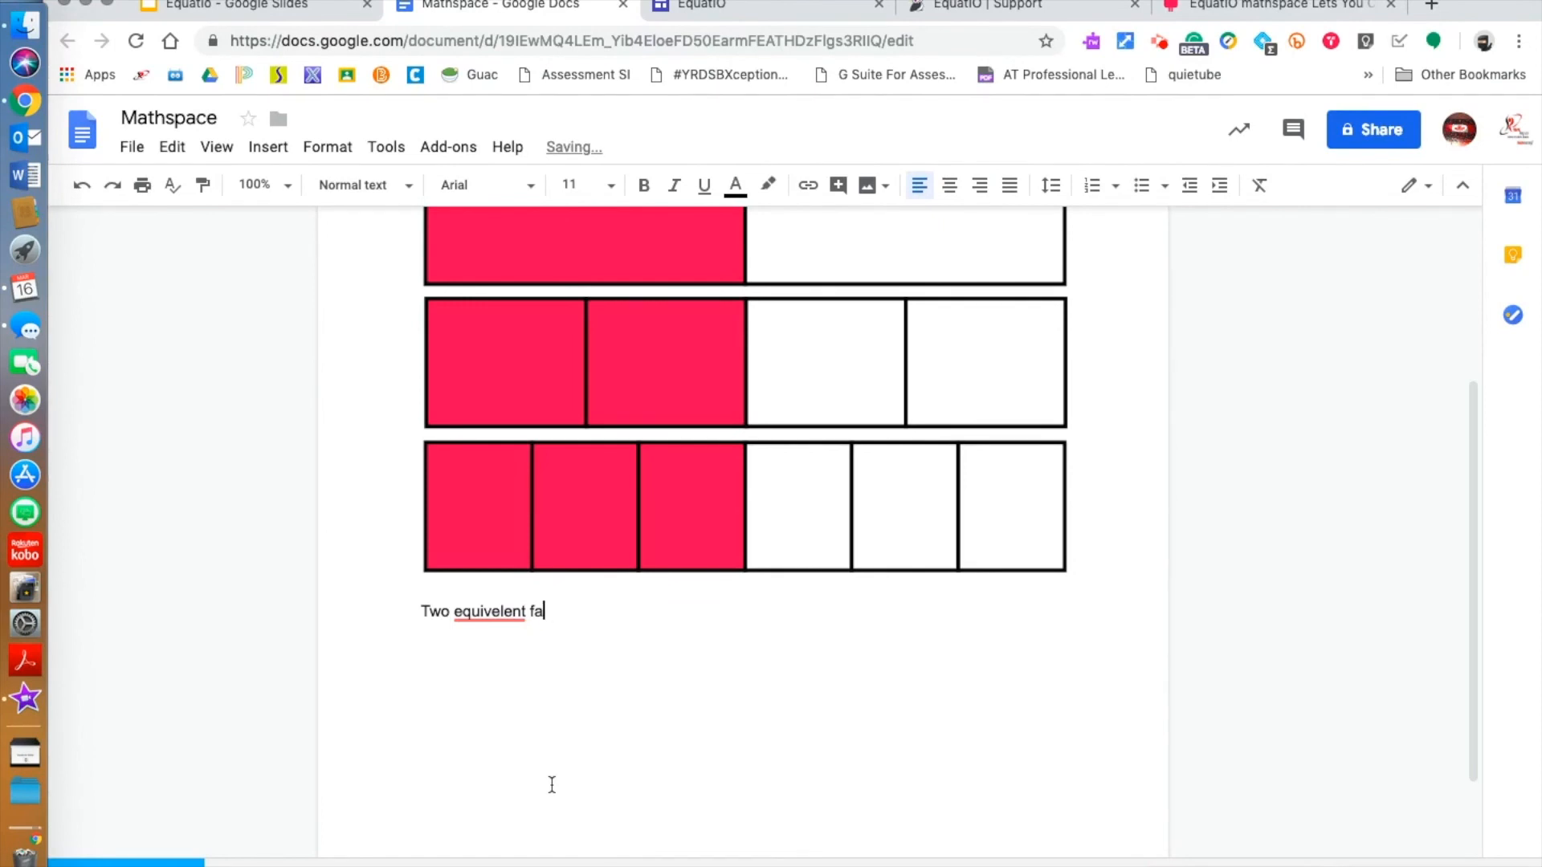
text(ctsons fo)
key(BackSpace)
key(BackSpace)
key(BackSpace)
key(BackSpace)
key(BackSpace)
key(BackSpace)
text(ons for 1/2 )
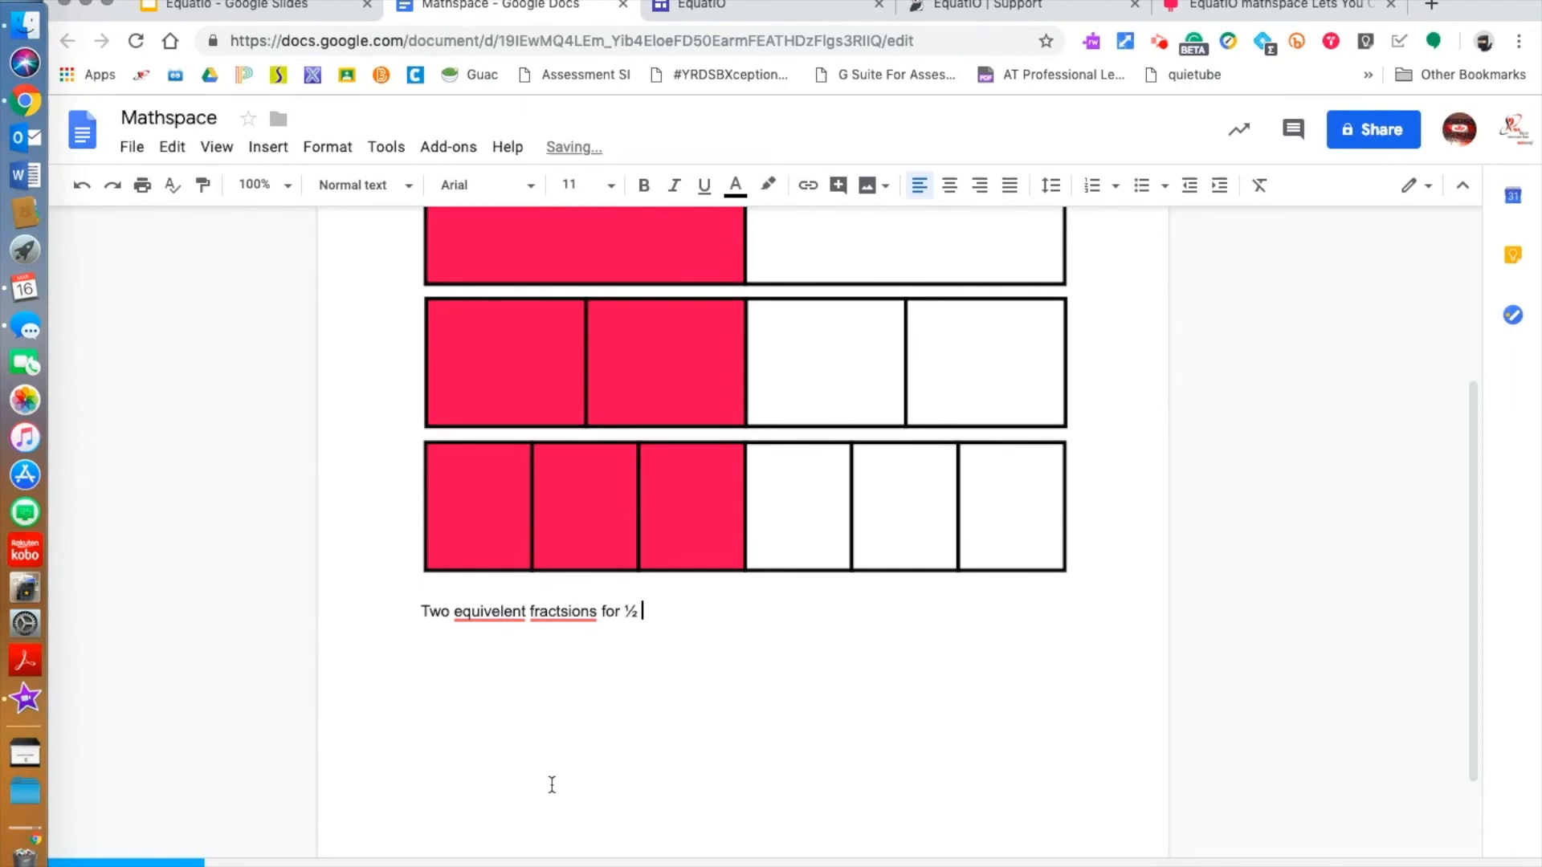
text(is 2/4 and 3/6.)
key(Return)
Step: Correct the misspelled words in the sentence to "equivalent" and "fractions" using the spelling suggestions, and return to the end of the text
click(485, 612)
right_click(486, 612)
click(522, 642)
click(578, 612)
right_click(579, 612)
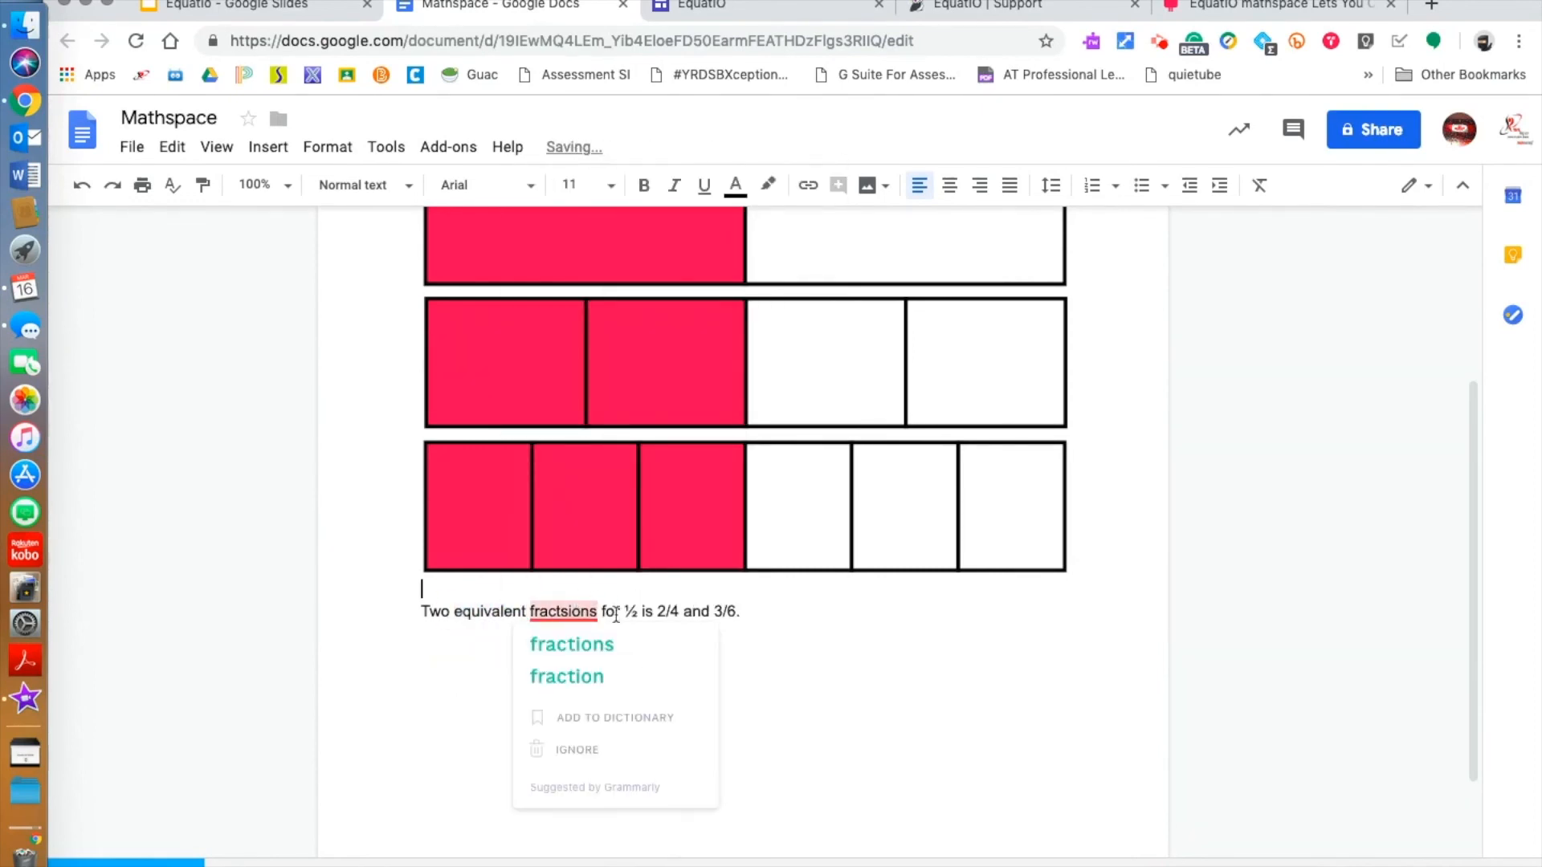
click(605, 649)
click(775, 614)
key(Down)
Step: Try dictating "two equivalent fractions for 1/2 are 2/4 and 3/6" as math with speech input, and clear the equation
click(481, 861)
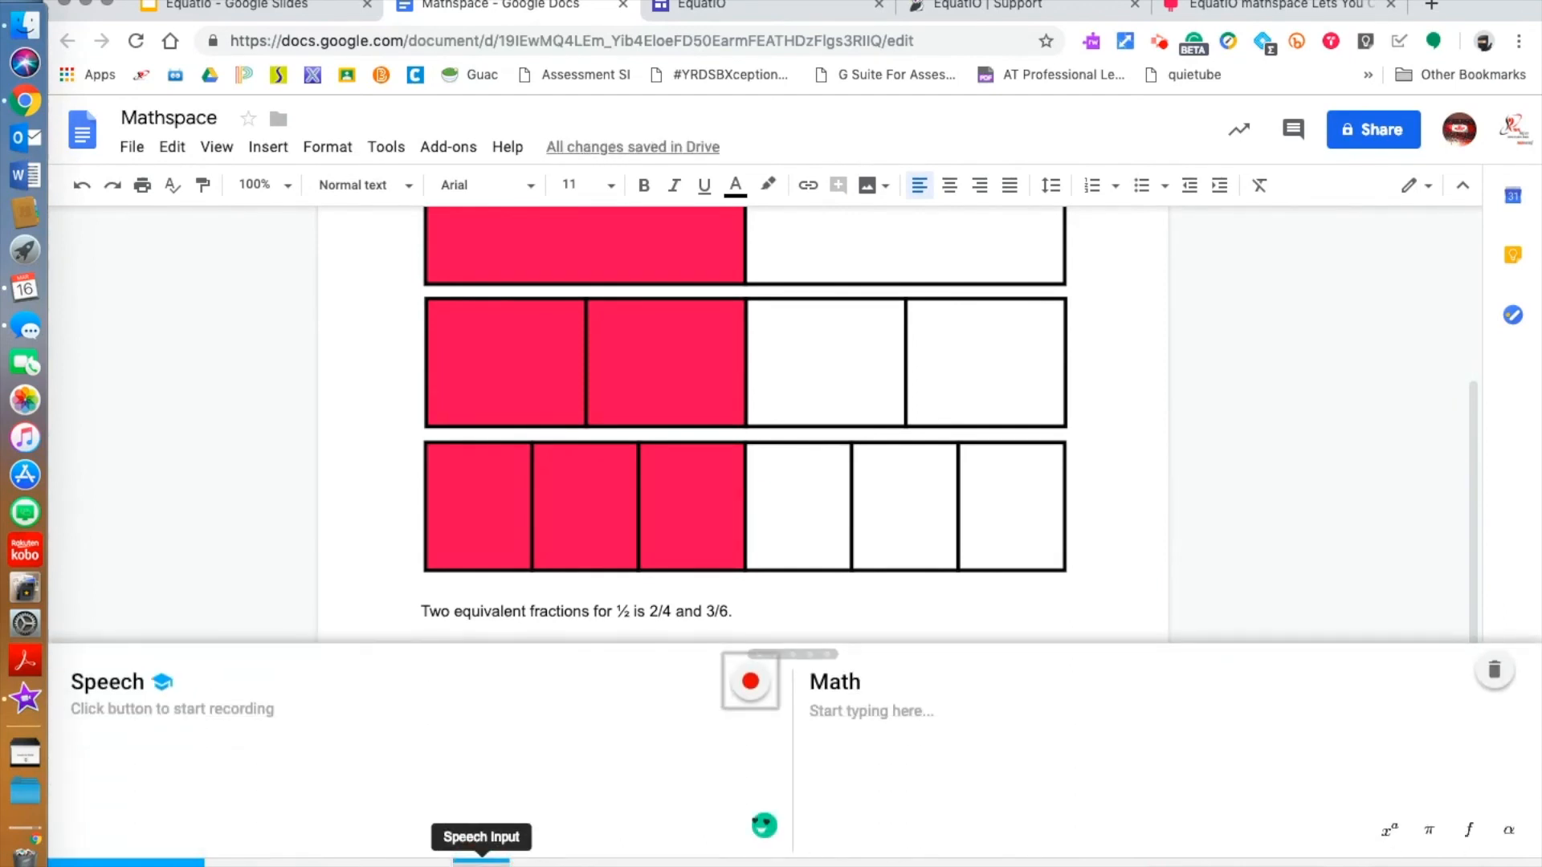
click(752, 683)
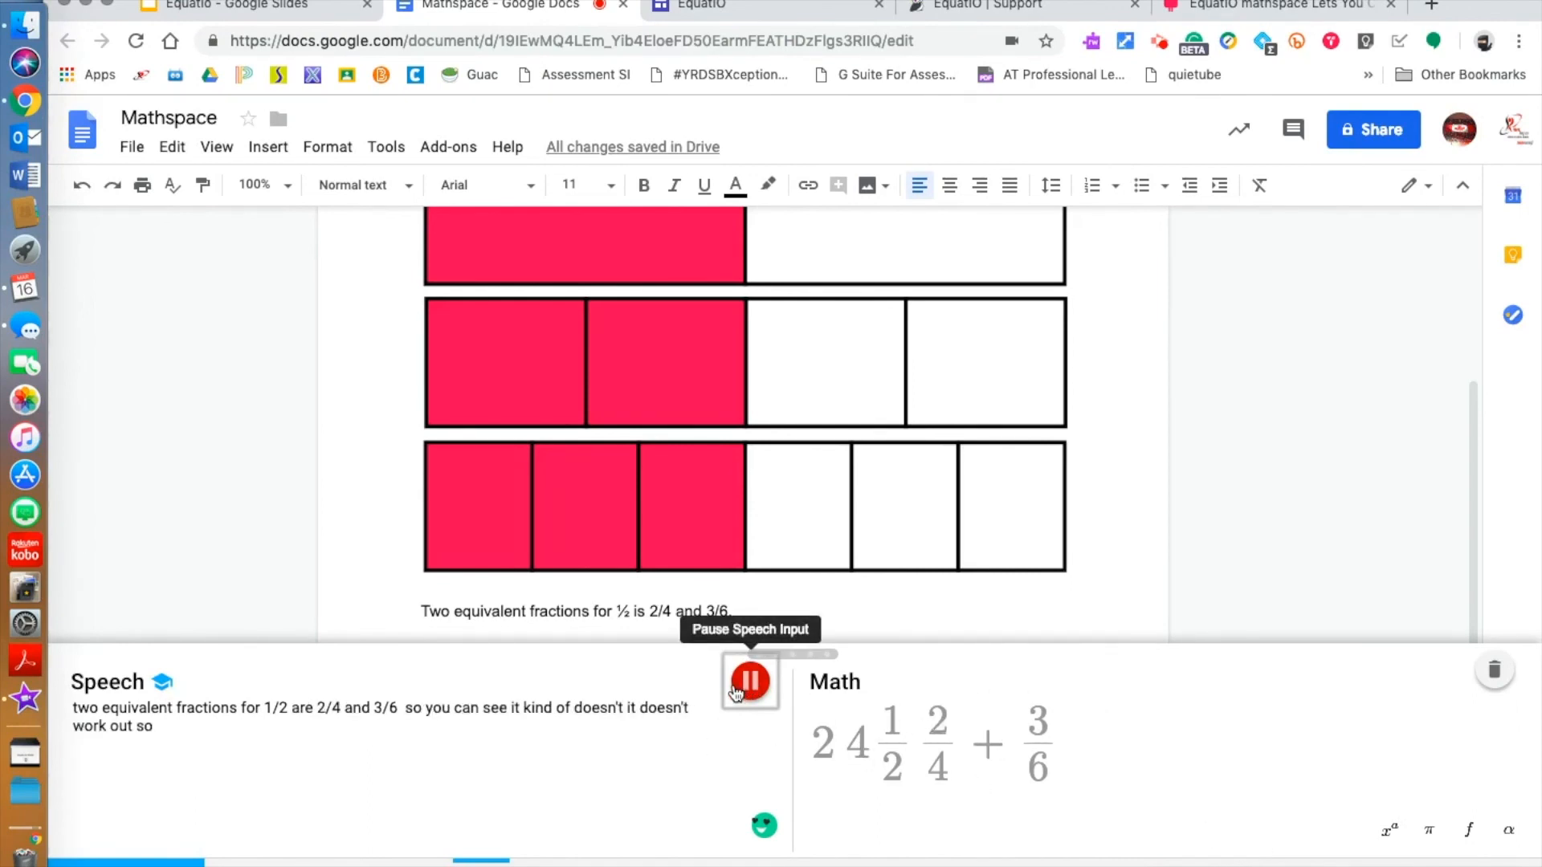
click(741, 691)
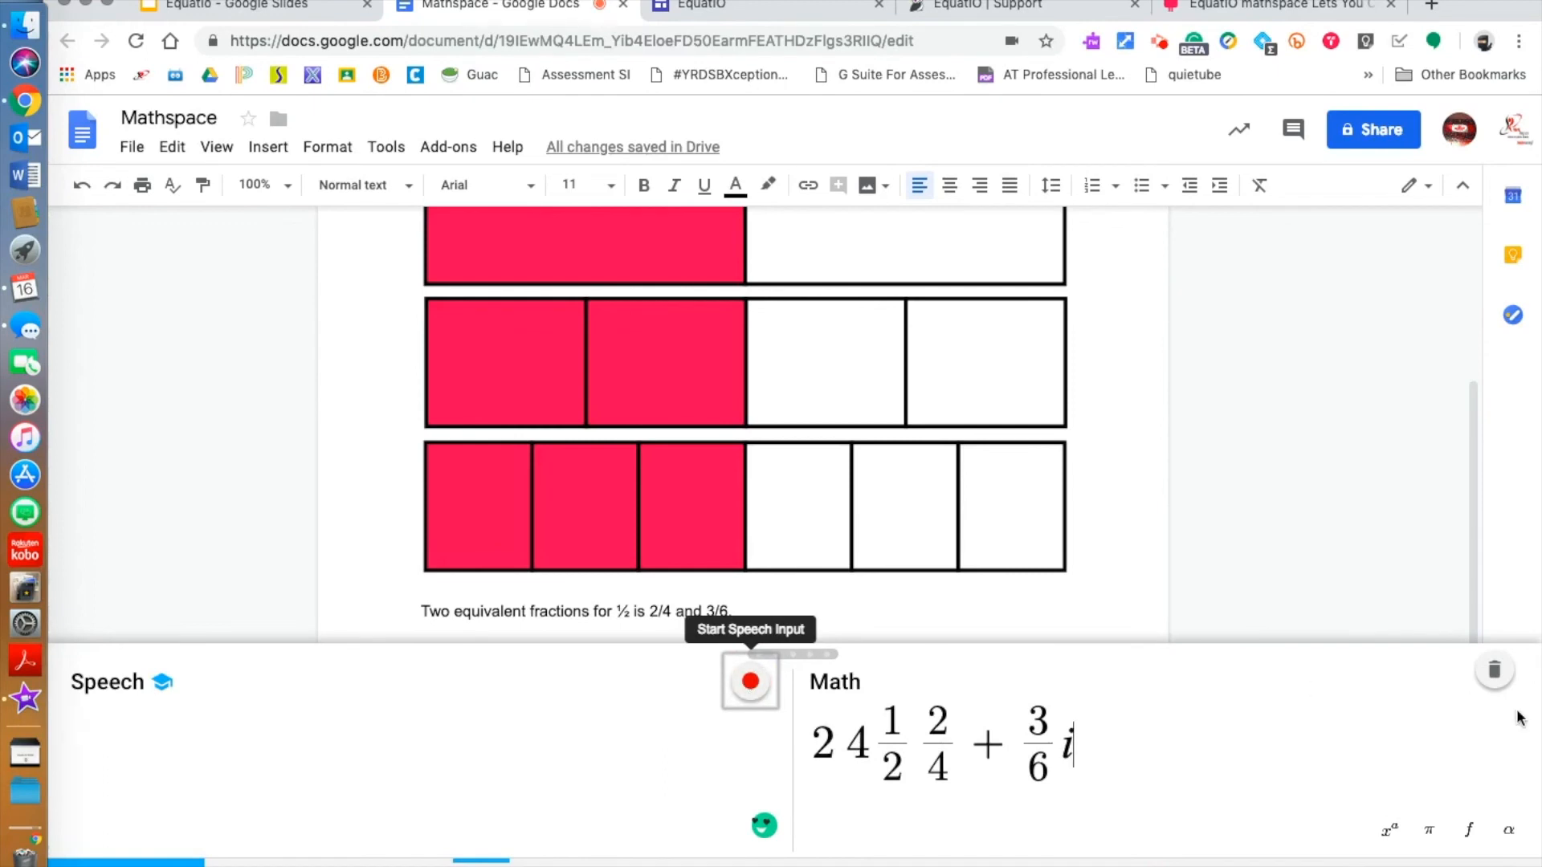
click(1494, 671)
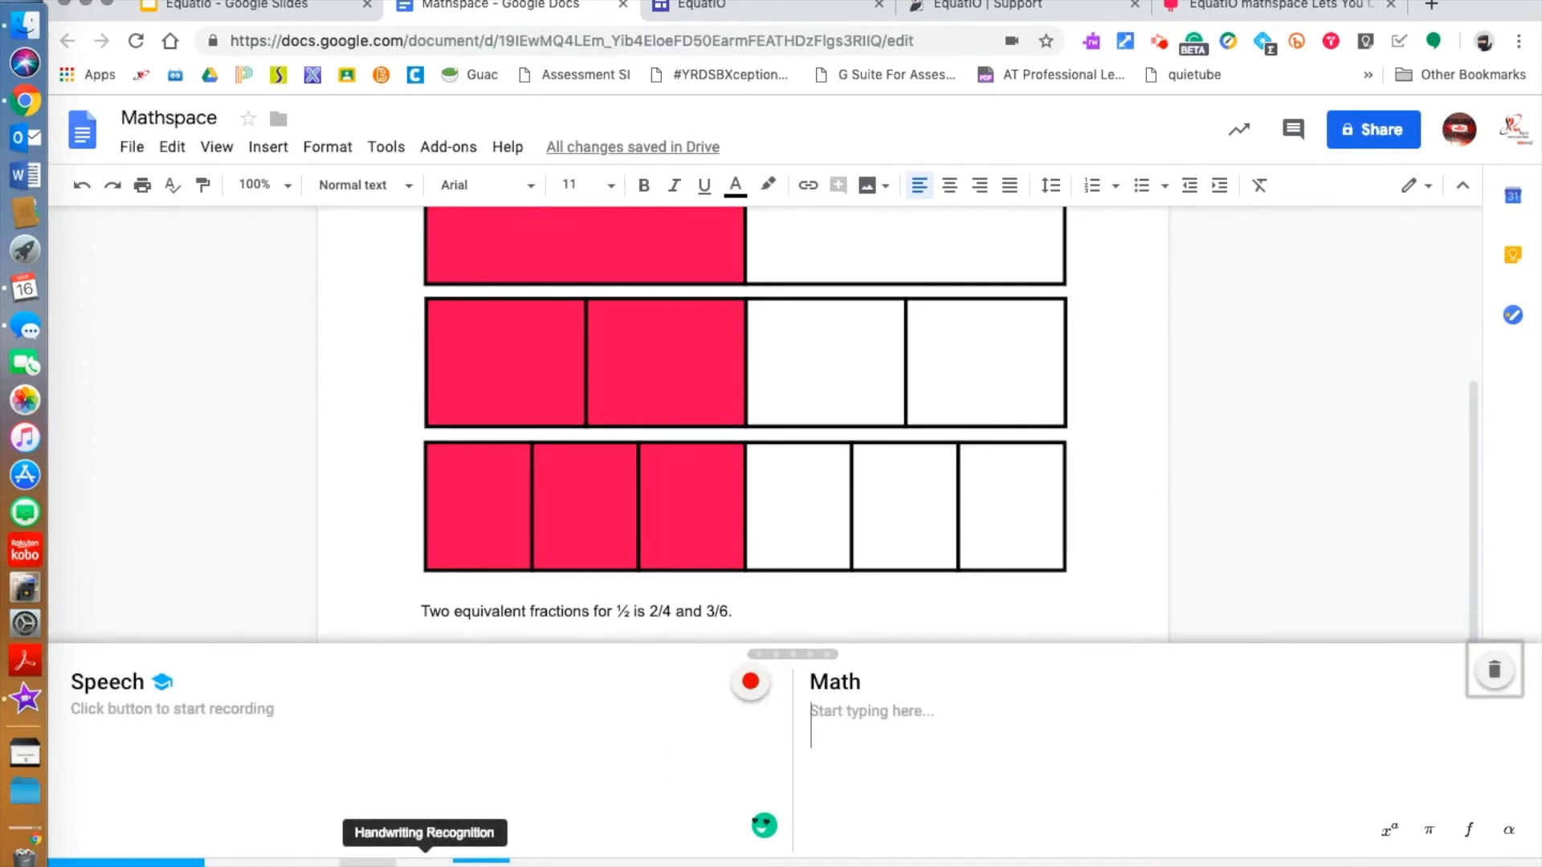
Step: Start a typed equation in EquatIO with a text block reading "Two equivalent fractions"
click(254, 862)
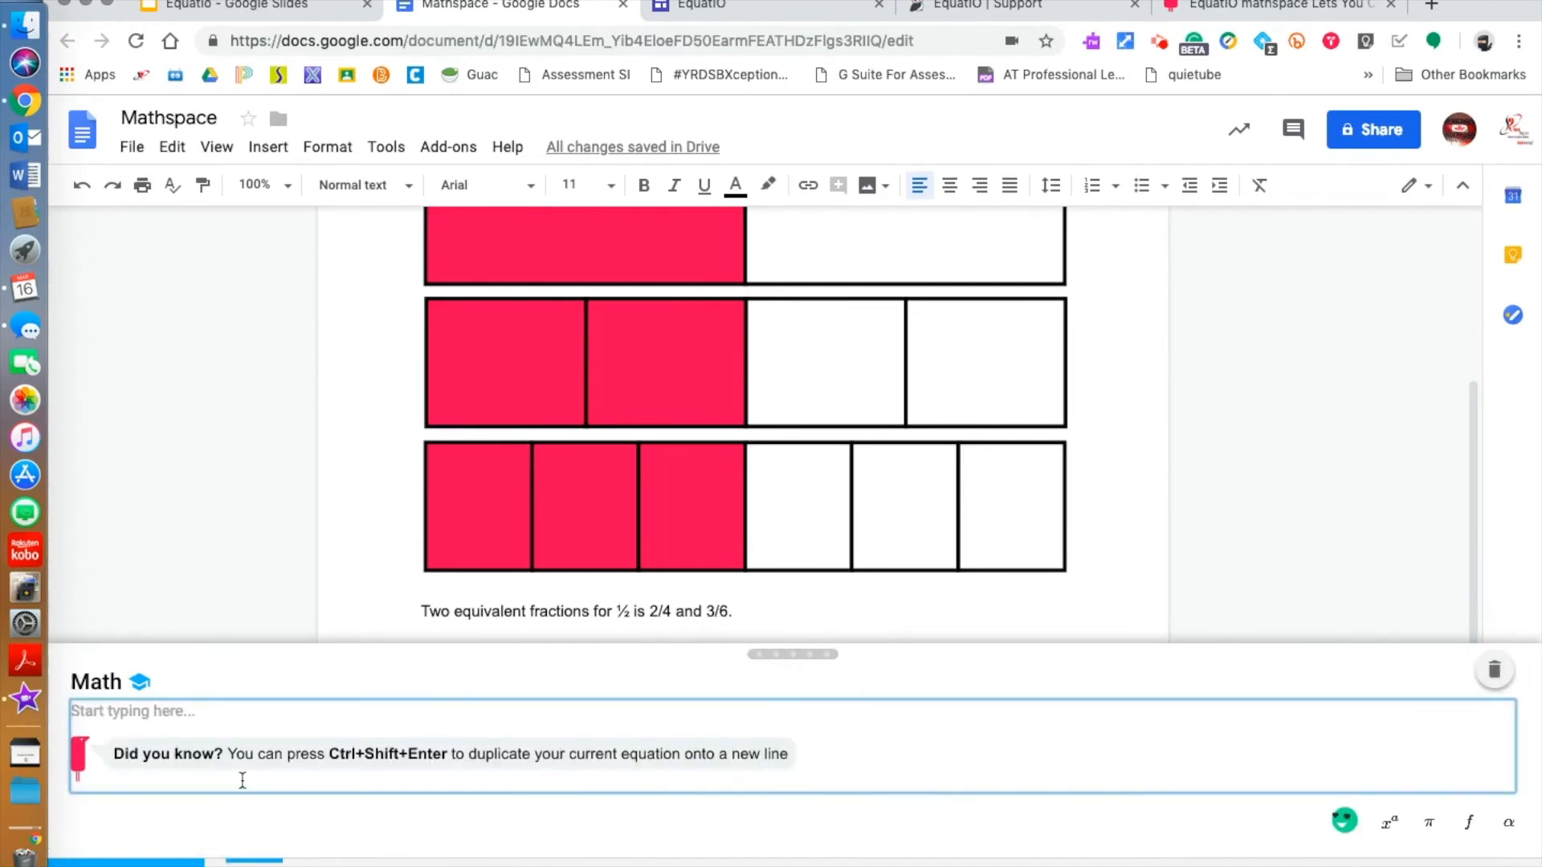
text(text)
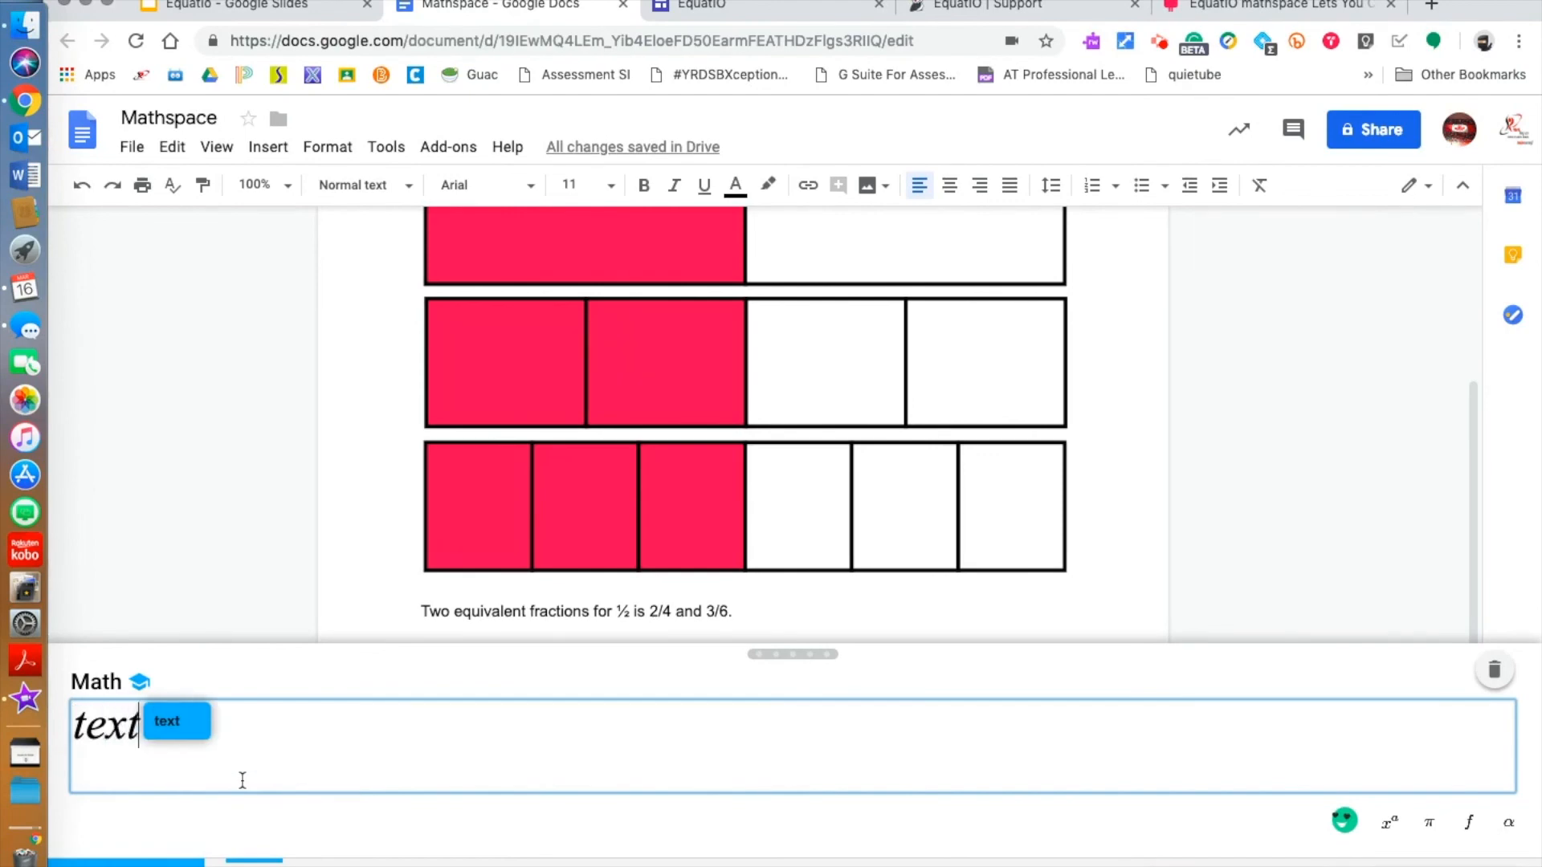
key(Return)
text(Two)
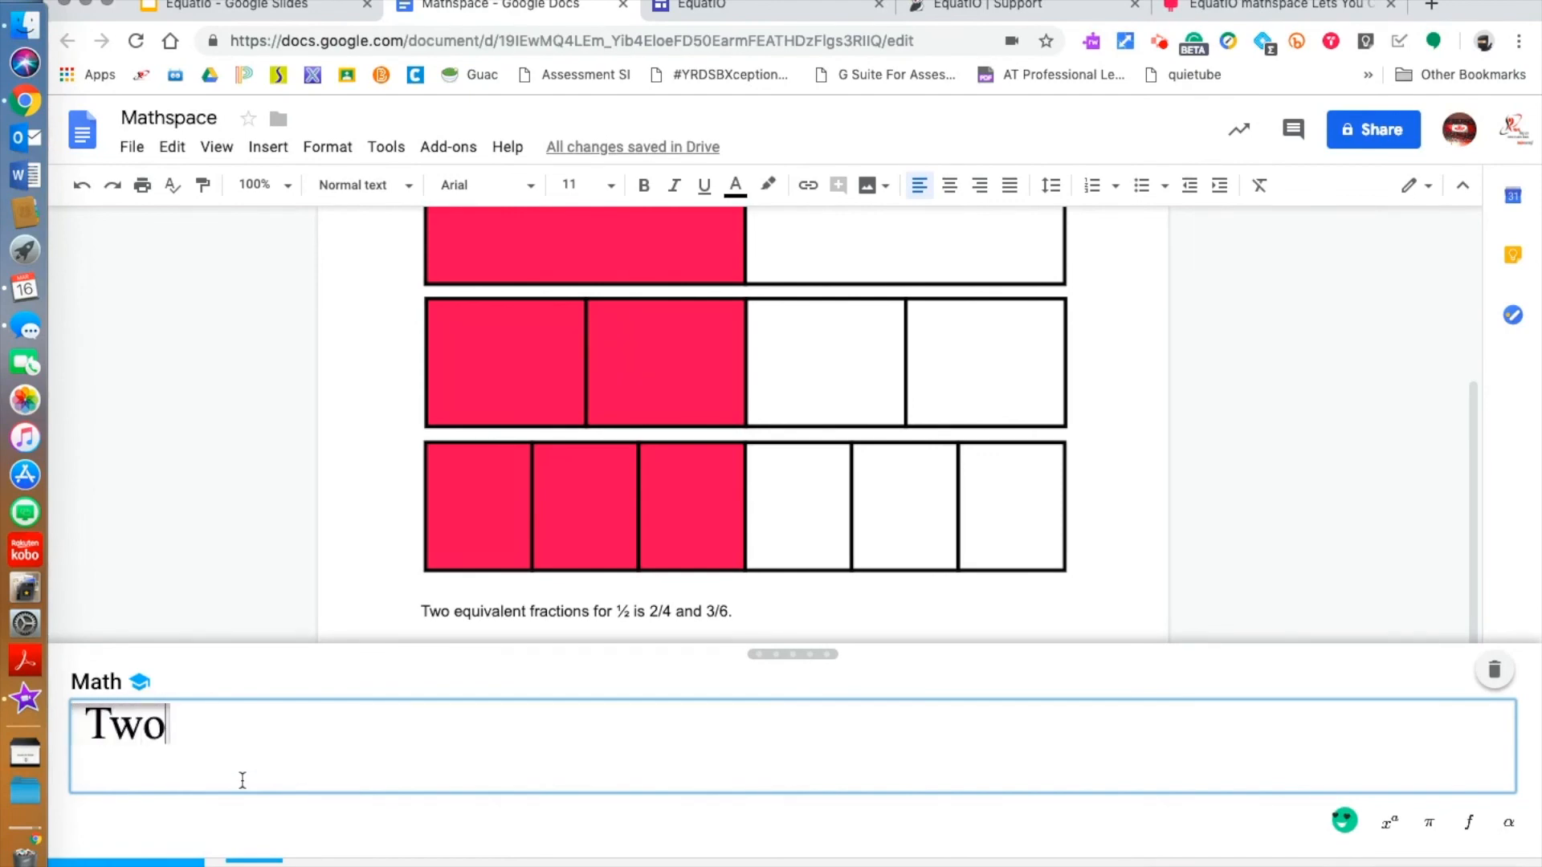
text( equiva)
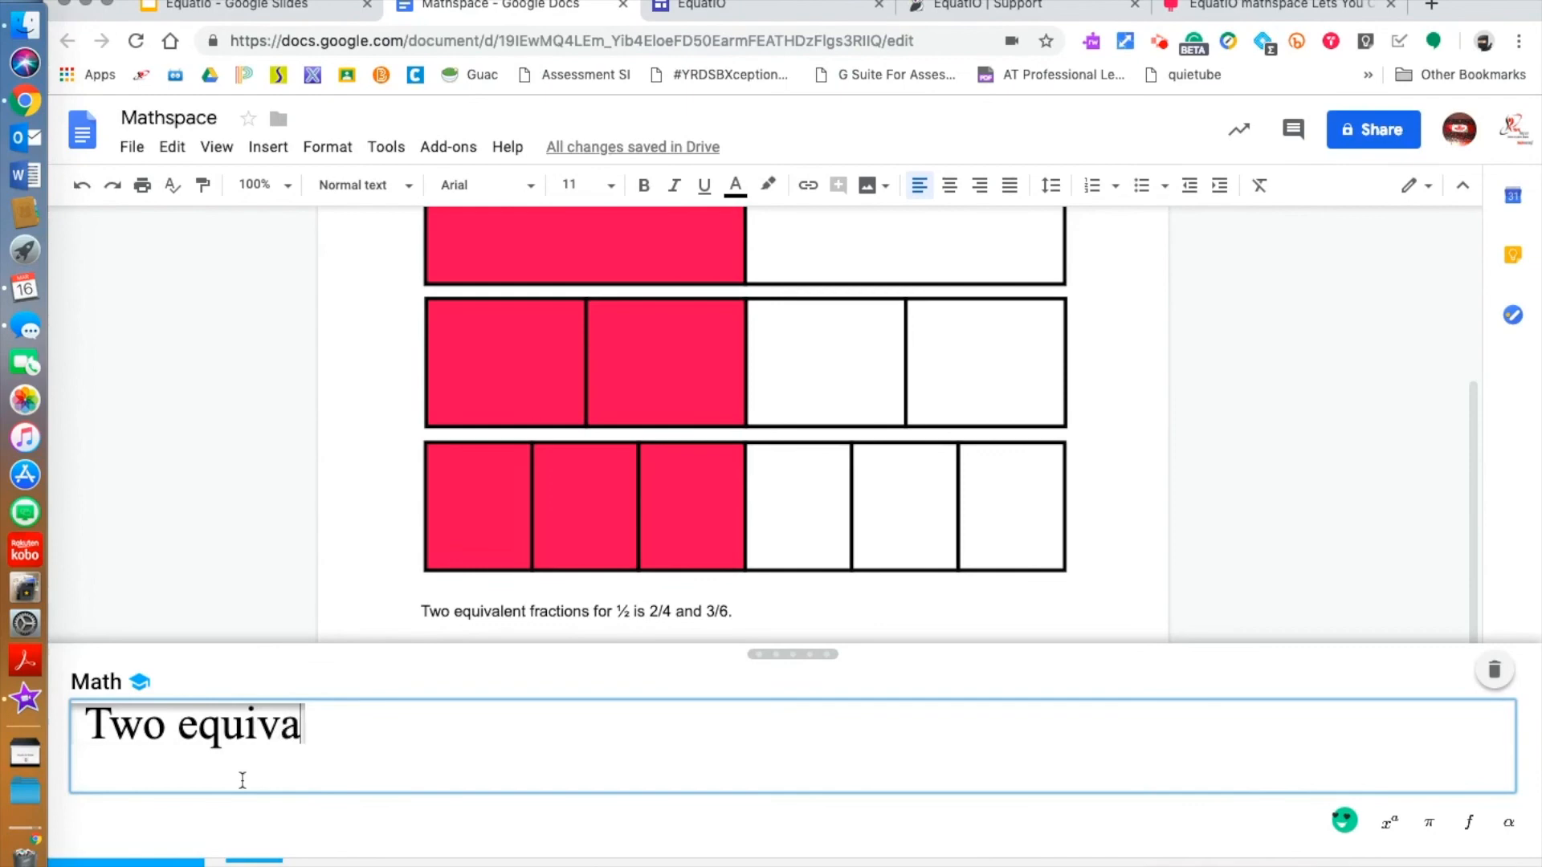
text(len t fact)
key(BackSpace)
key(BackSpace)
key(BackSpace)
text(ractions fo)
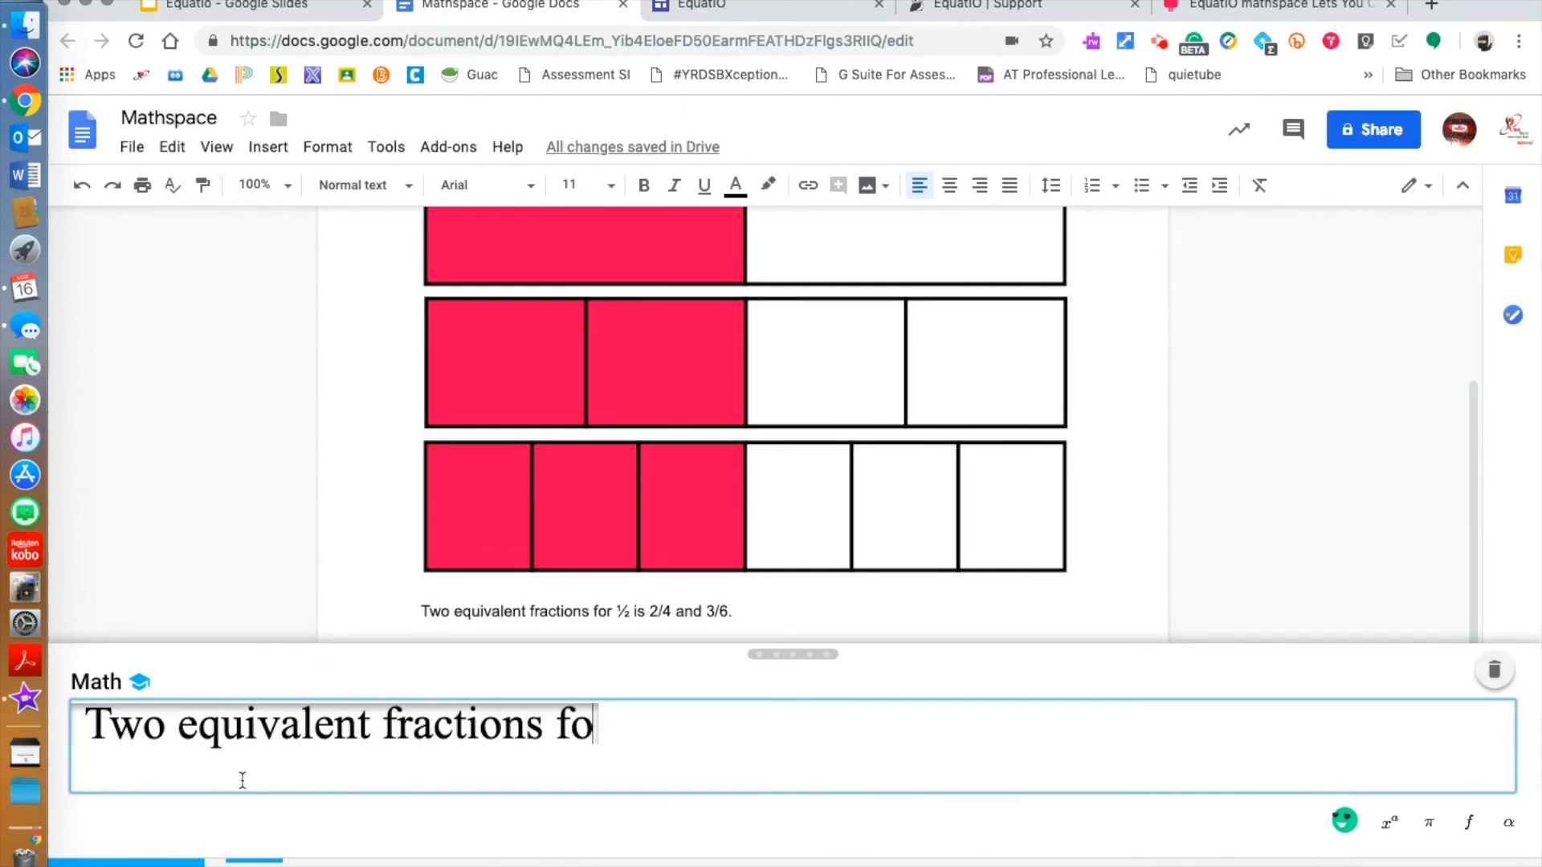
text( 1/2 is )
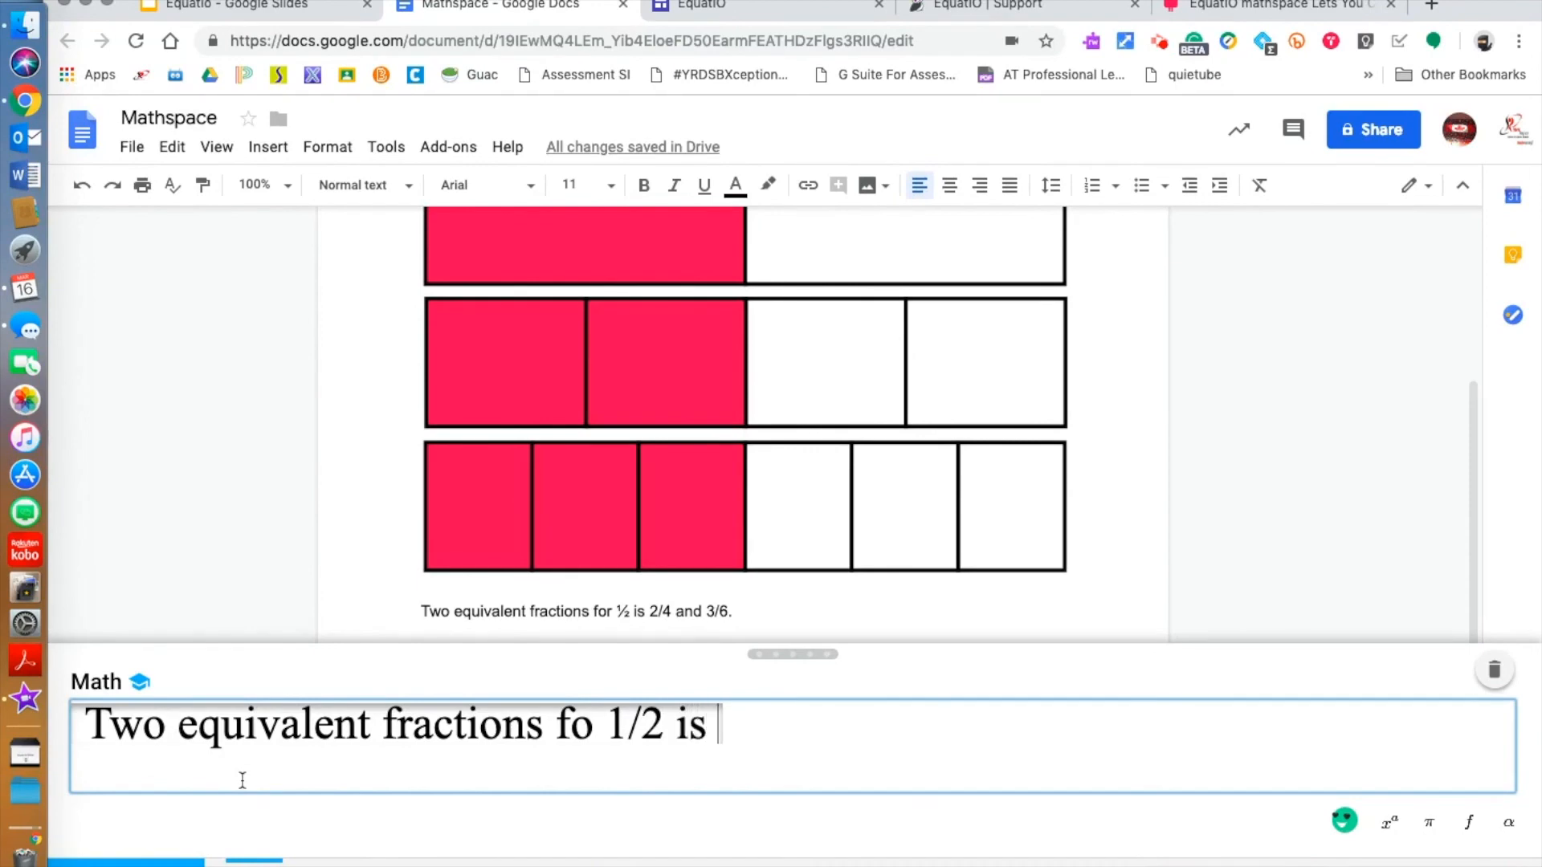
text(2/4 or)
key(BackSpace)
key(BackSpace)
key(BackSpace)
key(BackSpace)
key(BackSpace)
key(BackSpace)
key(BackSpace)
key(BackSpace)
key(BackSpace)
key(BackSpace)
key(BackSpace)
key(BackSpace)
key(BackSpace)
key(BackSpace)
key(BackSpace)
key(BackSpace)
Step: Complete the text block as "Two equivalent fractions for" and insert it into the document below the typed sentence
text(is)
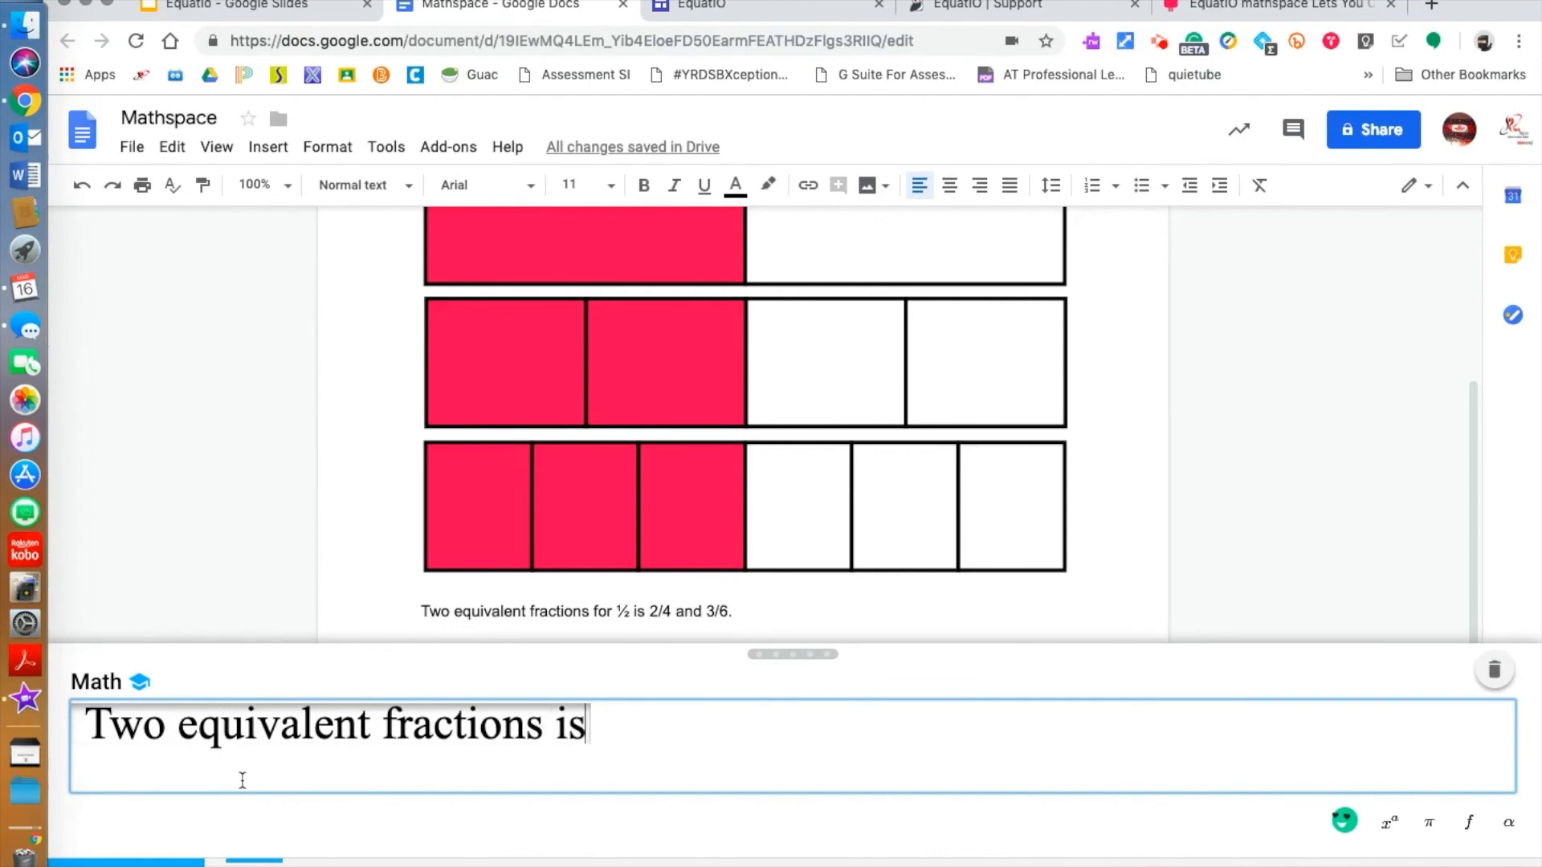
key(BackSpace)
key(BackSpace)
text(for)
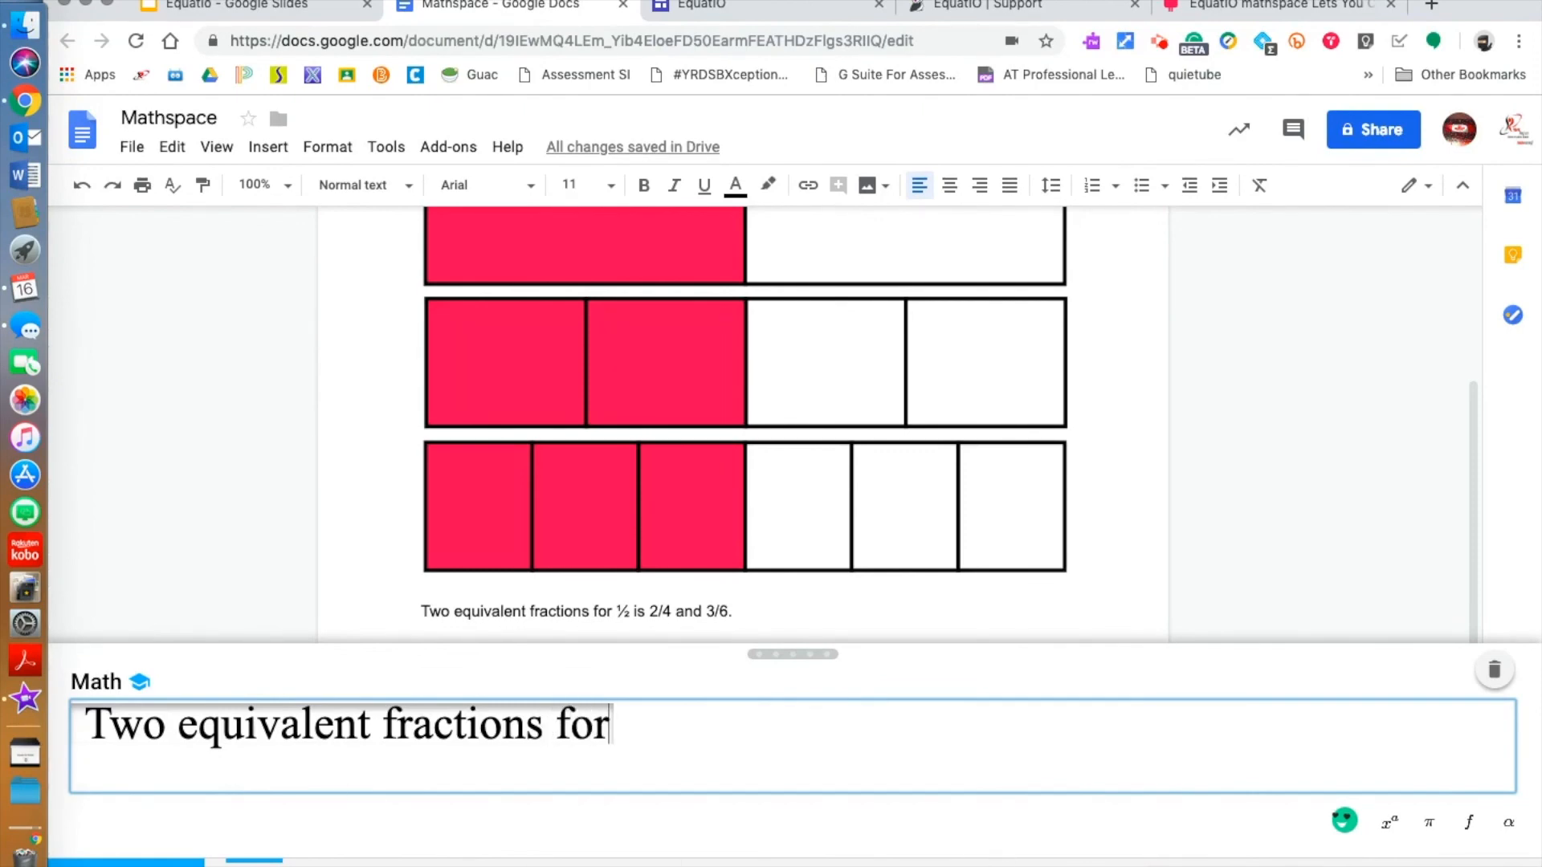
click(1403, 866)
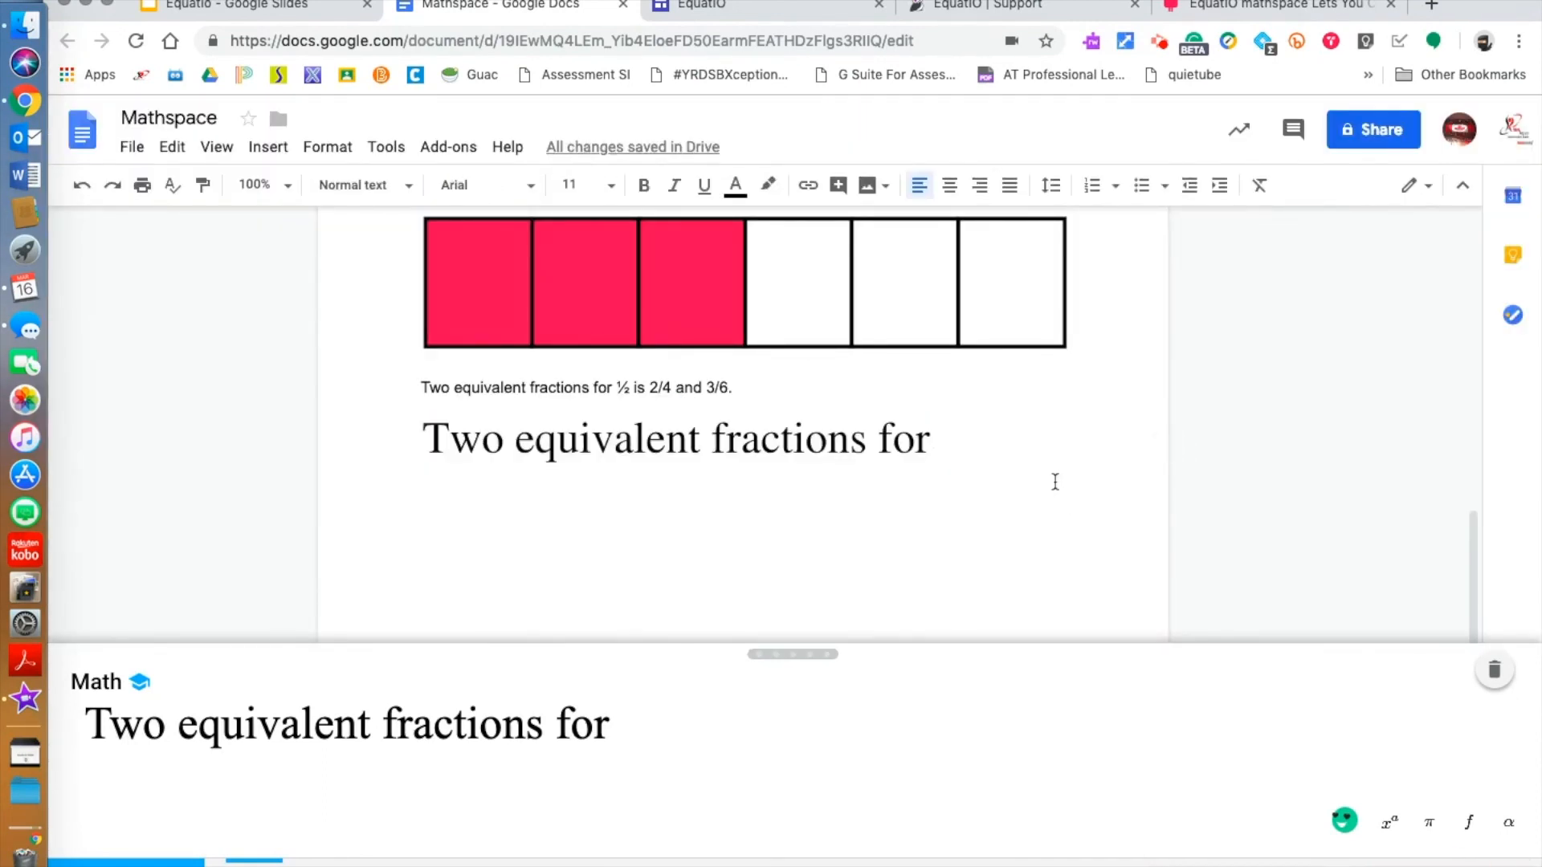
Step: Replace the equation with the fraction 1/2 and insert it into the document after "for"
click(340, 729)
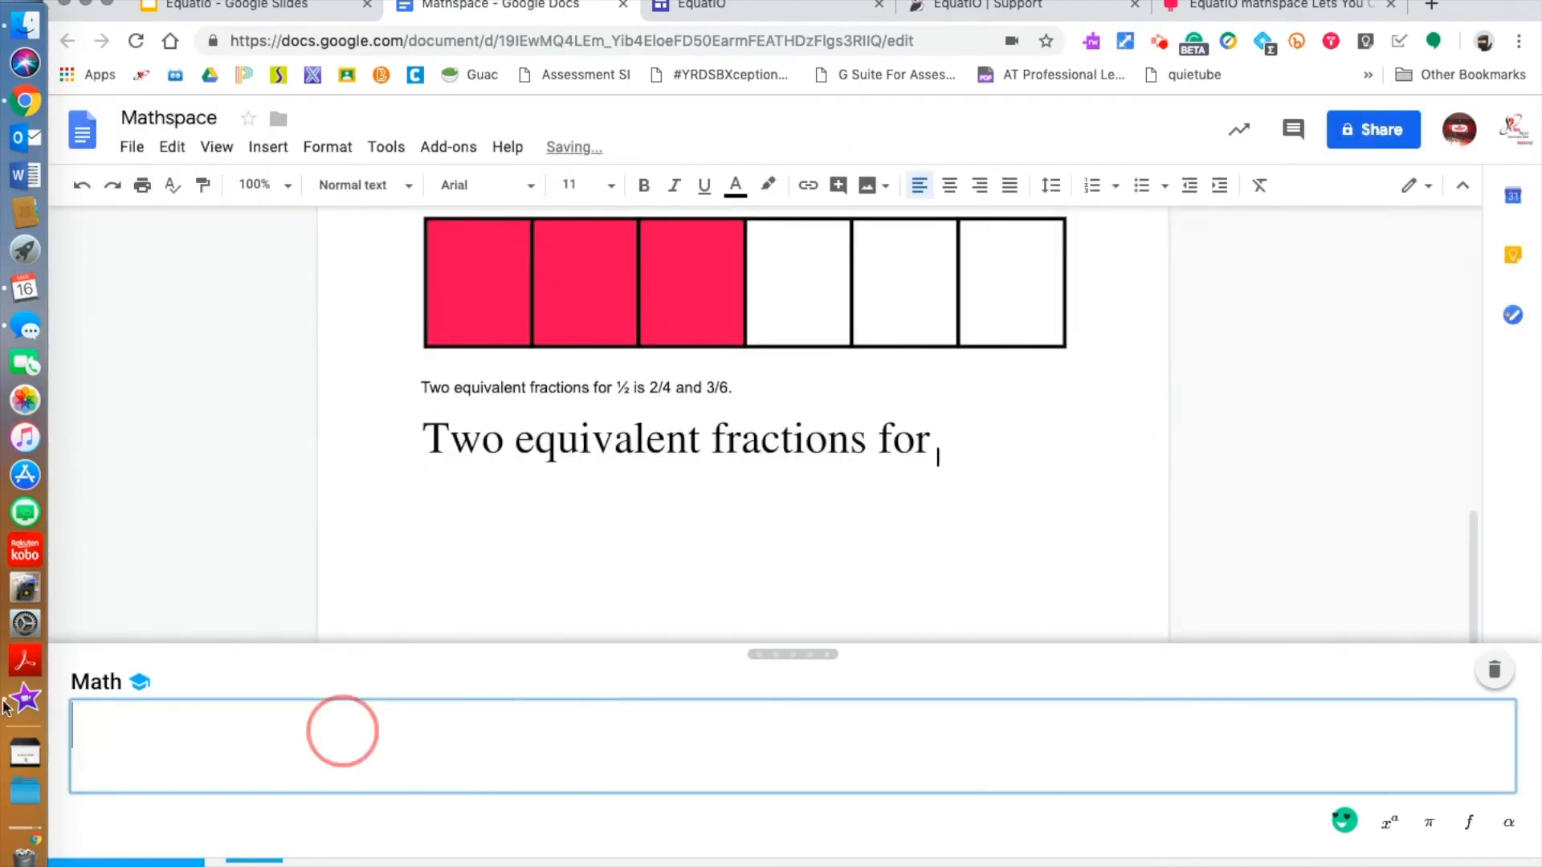
text(1/2)
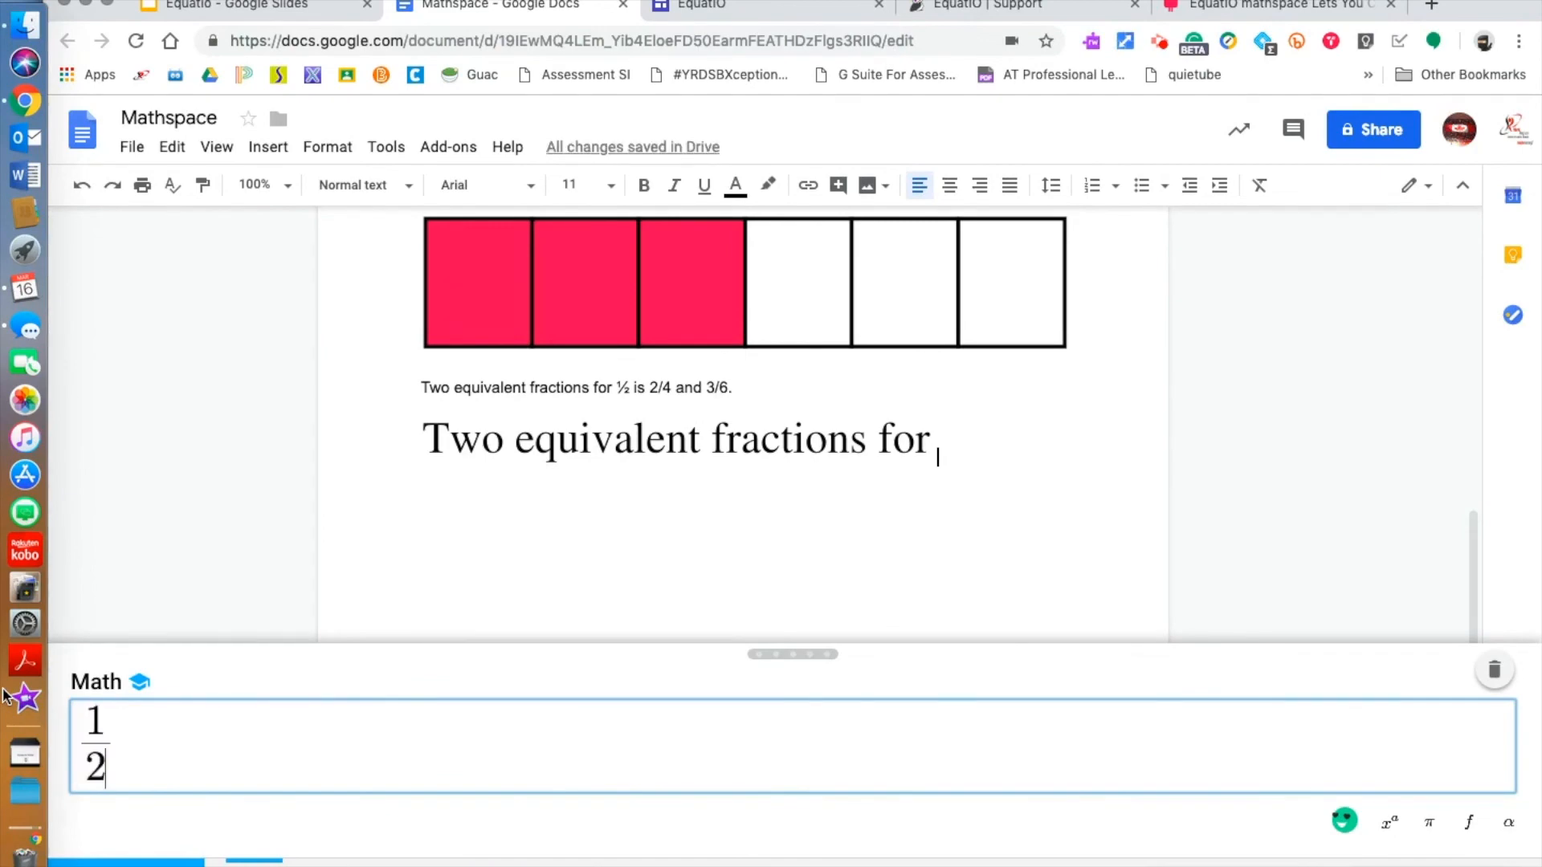
key(Return)
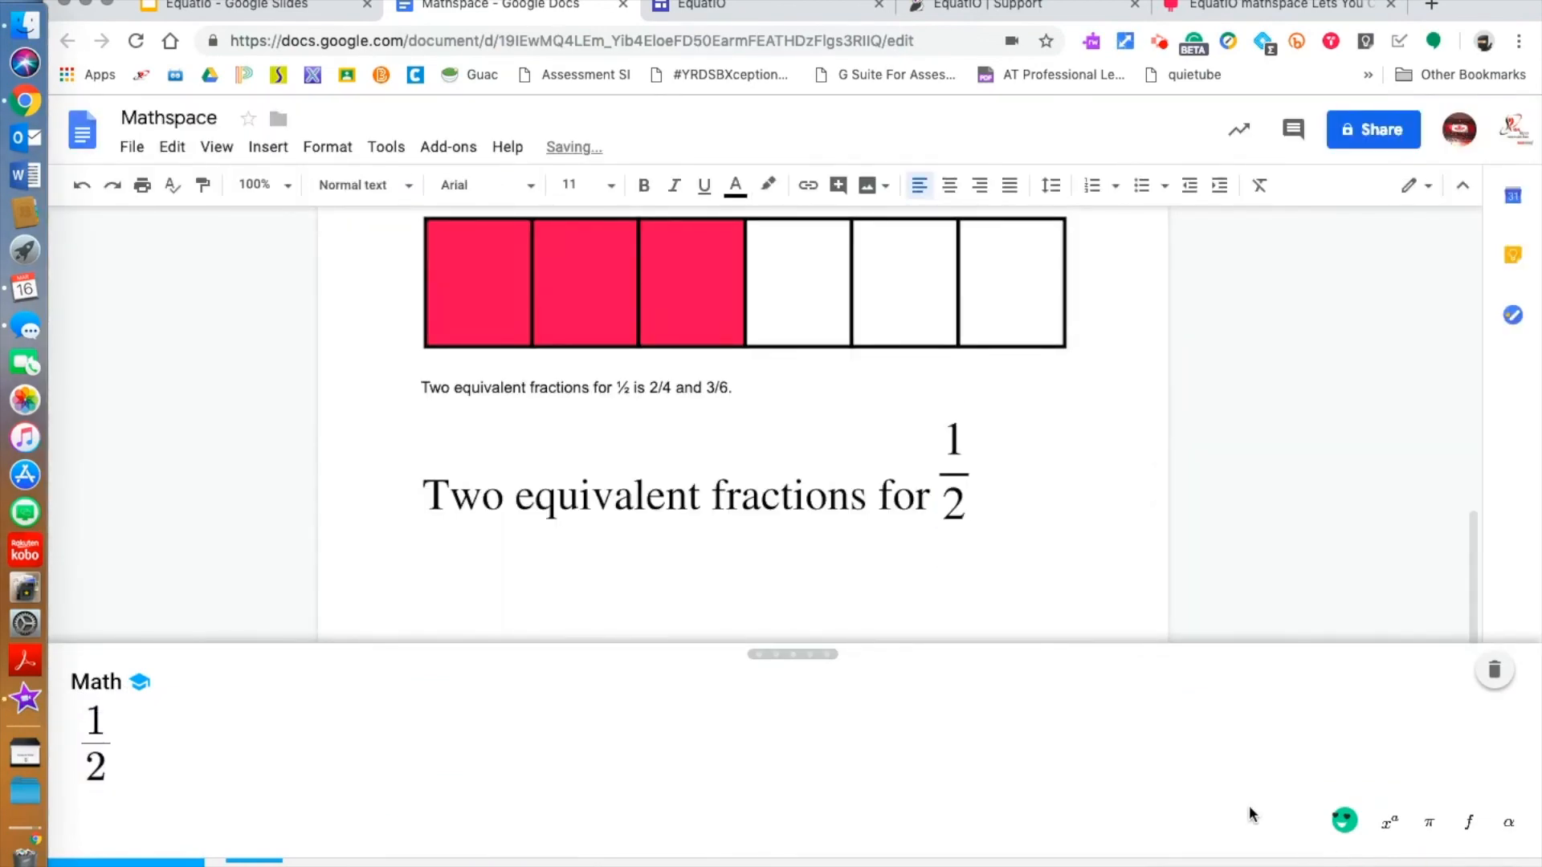
Step: Replace the equation with a text block reading "is", insert it after the 1/2 fraction, and place the text cursor behind it
drag(144, 749, 52, 744)
text(textis)
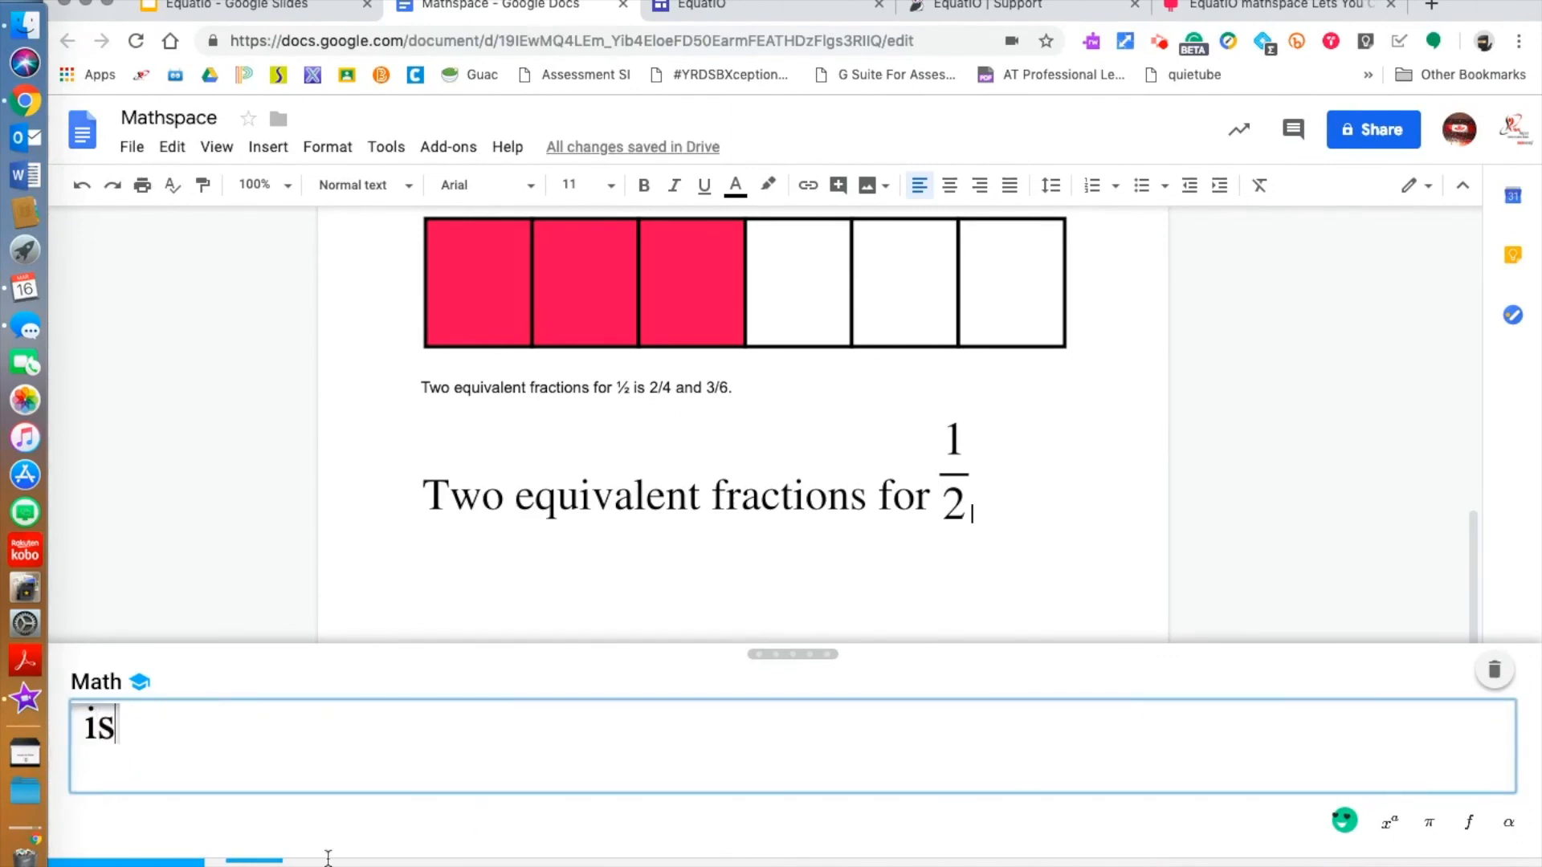
click(817, 606)
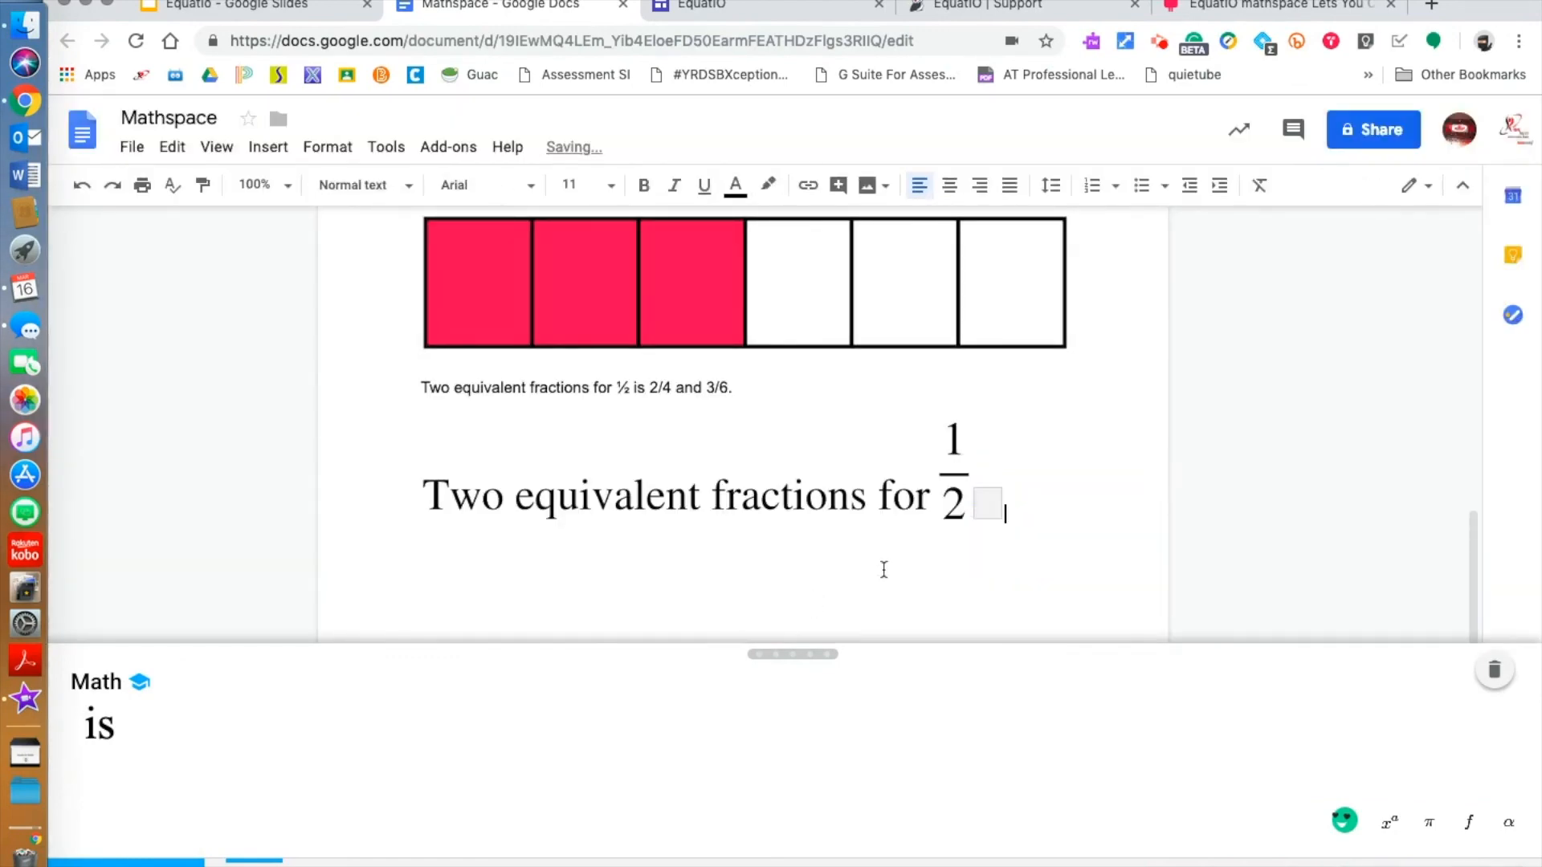
click(973, 506)
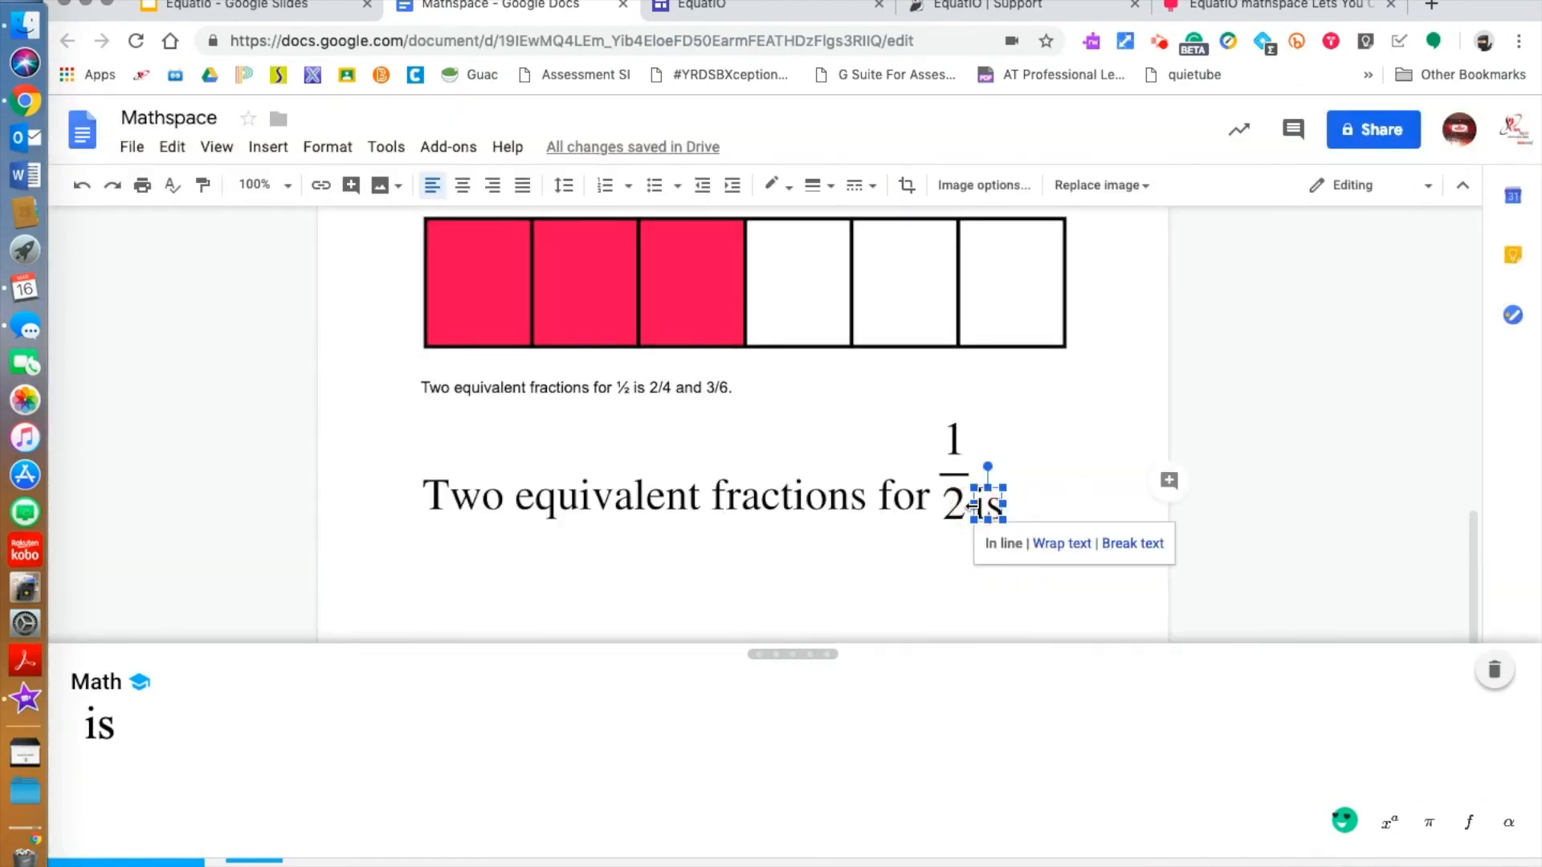
click(1032, 509)
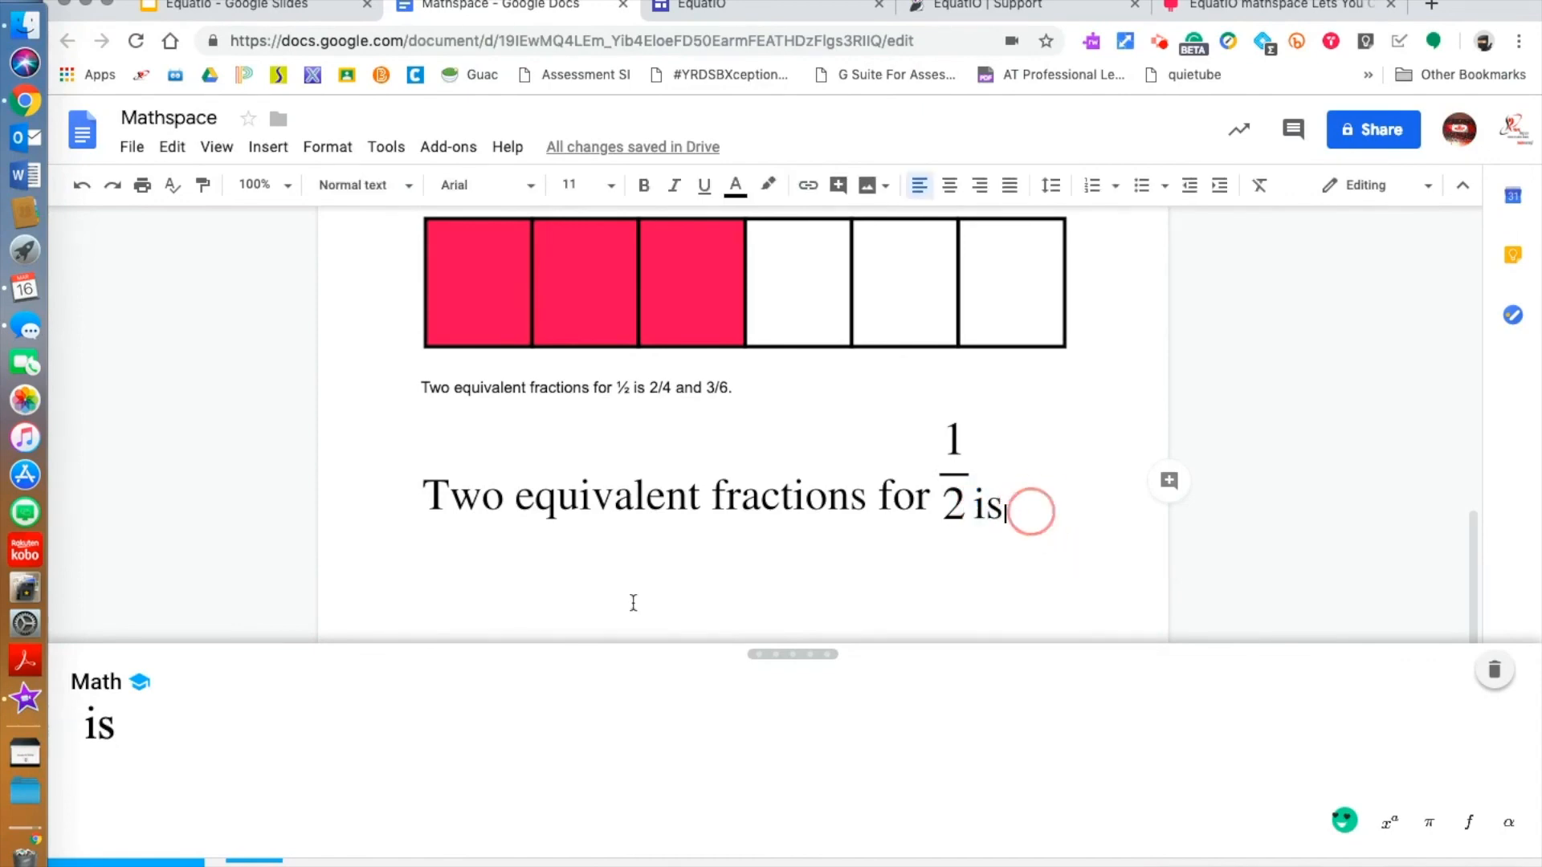